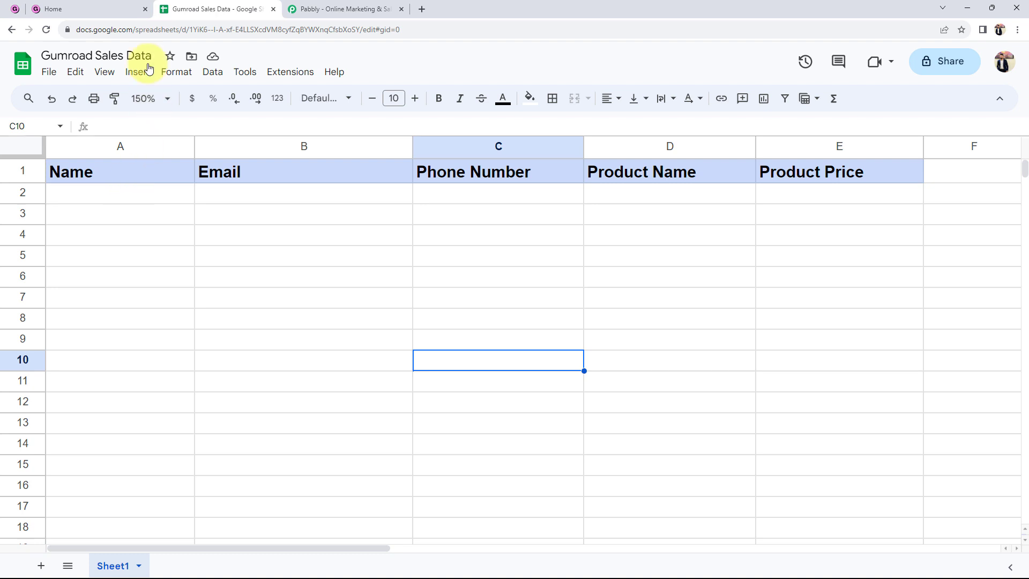
- Switch to the Pabbly website, go to the account's apps page and open Pabbly Connect
click(67, 8)
click(198, 7)
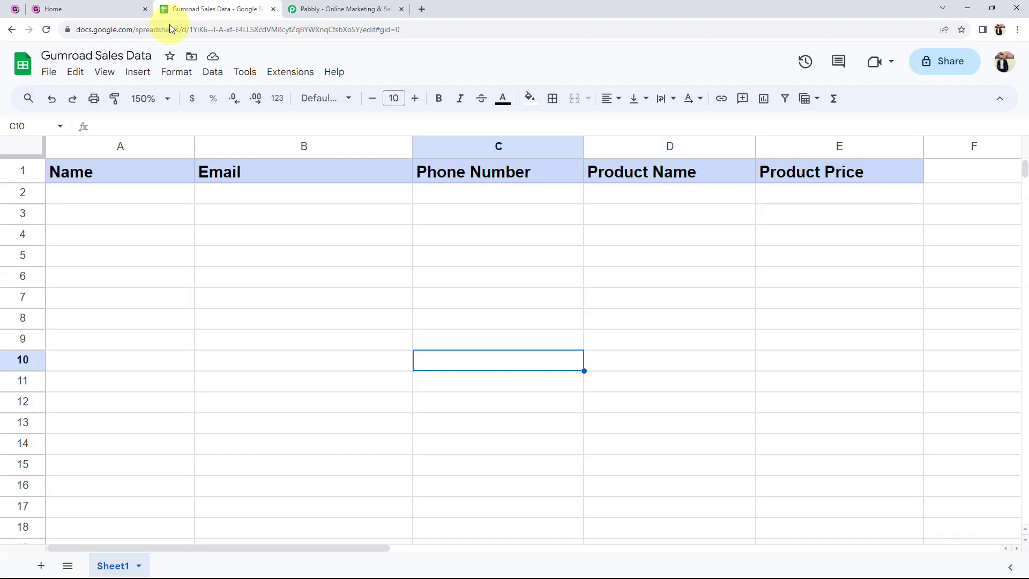
click(293, 8)
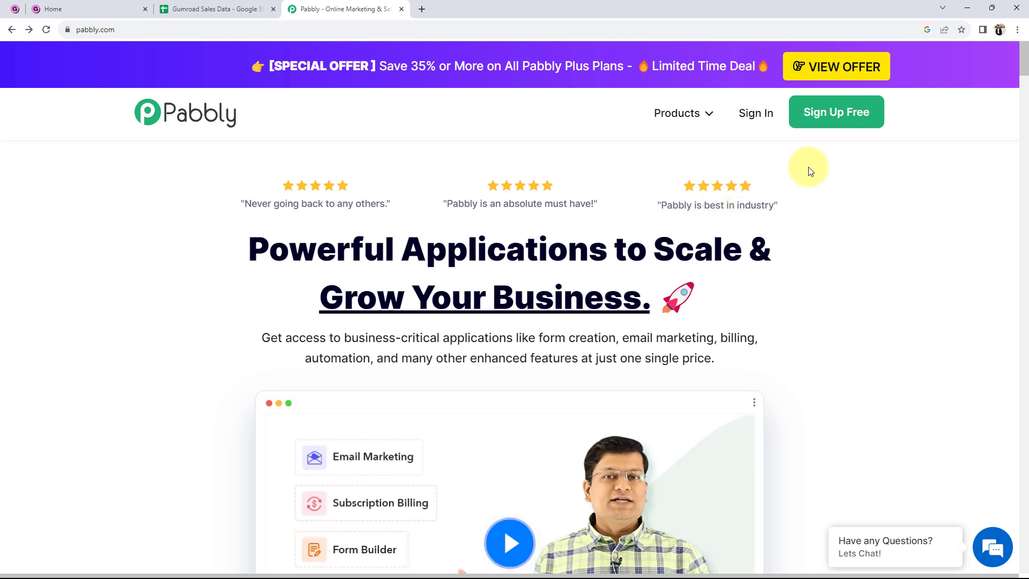
click(841, 116)
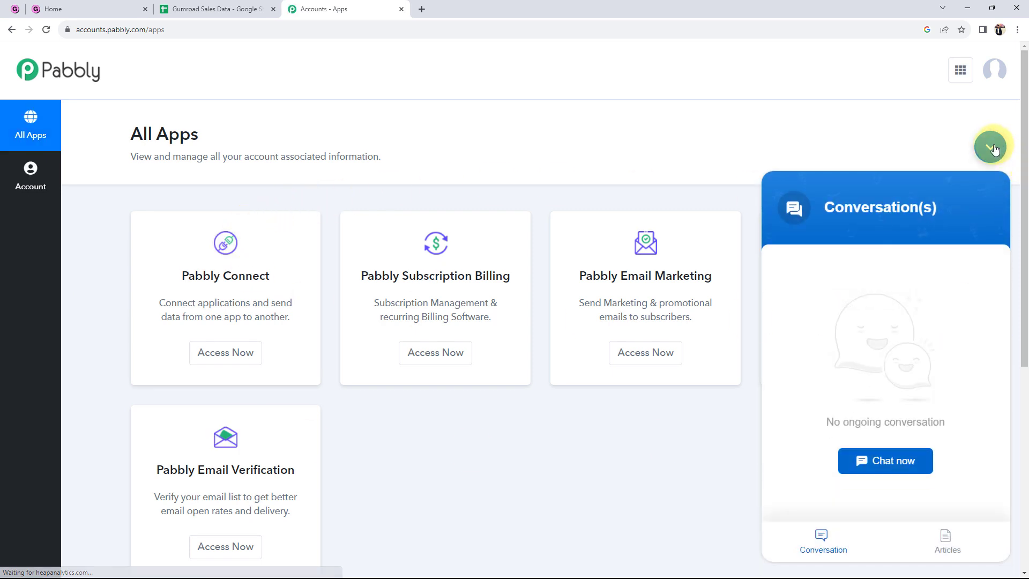
click(990, 146)
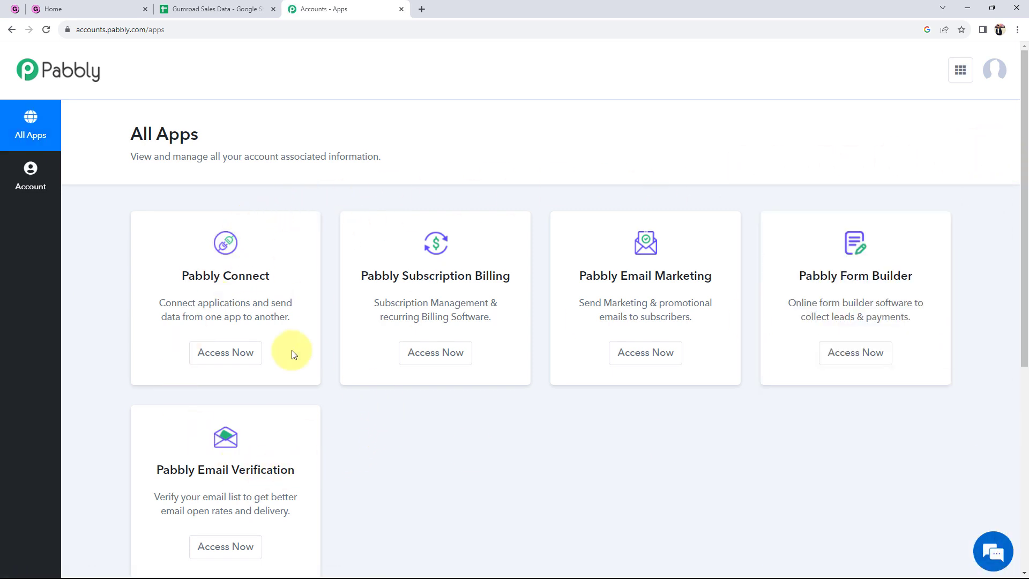
drag(181, 275, 241, 332)
click(196, 361)
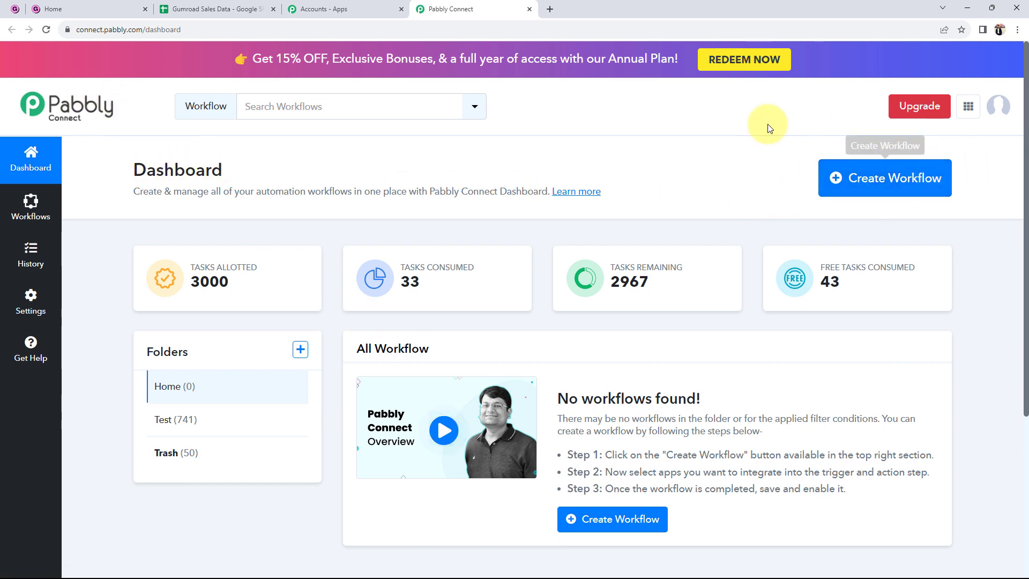
- Create a workflow named "Export Gumroad Sales to Google Sheets Automatically" in the Home folder
click(863, 178)
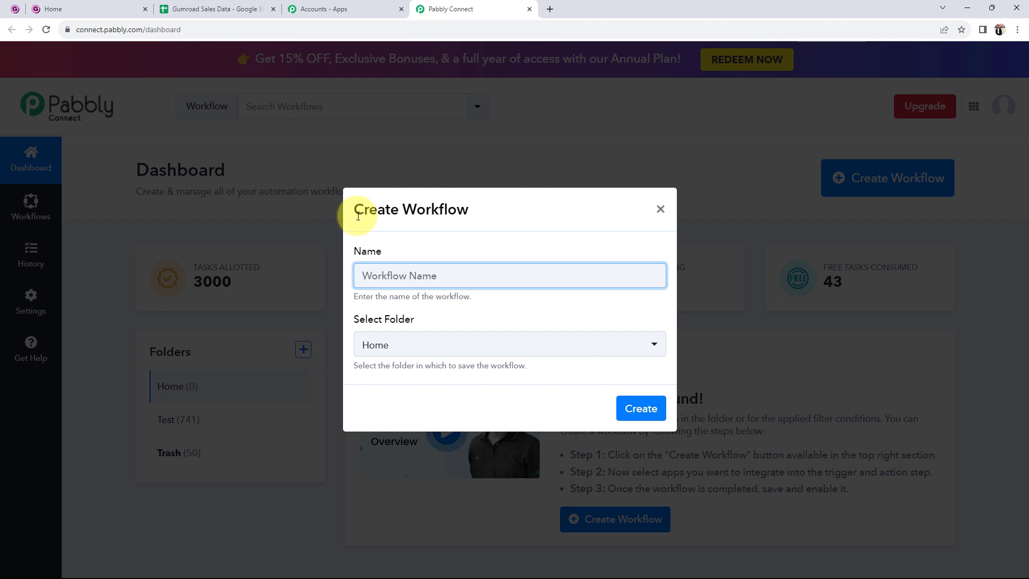
text(Export Gumroad Sales to Google Sheets Automatically)
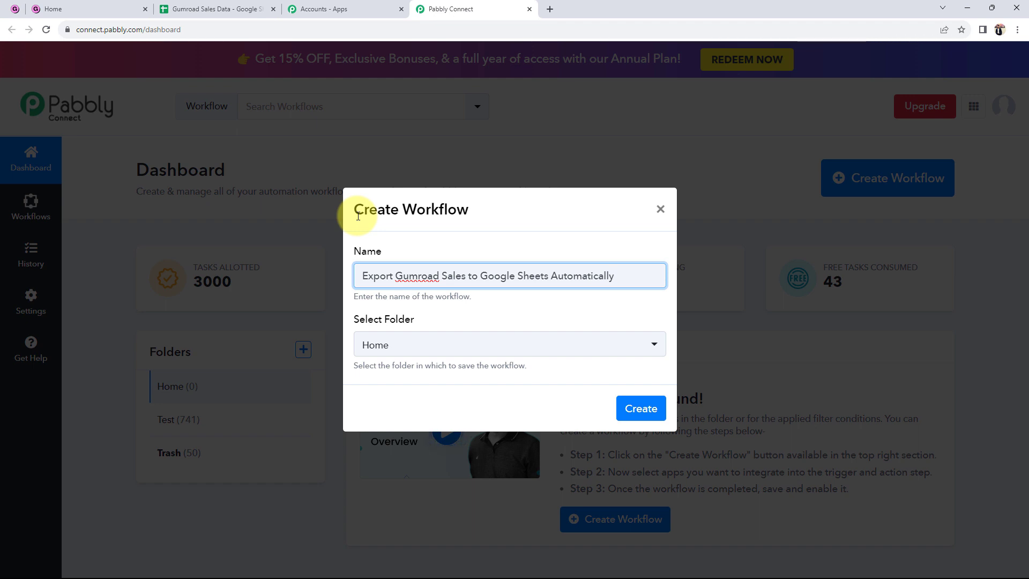
click(396, 351)
click(401, 407)
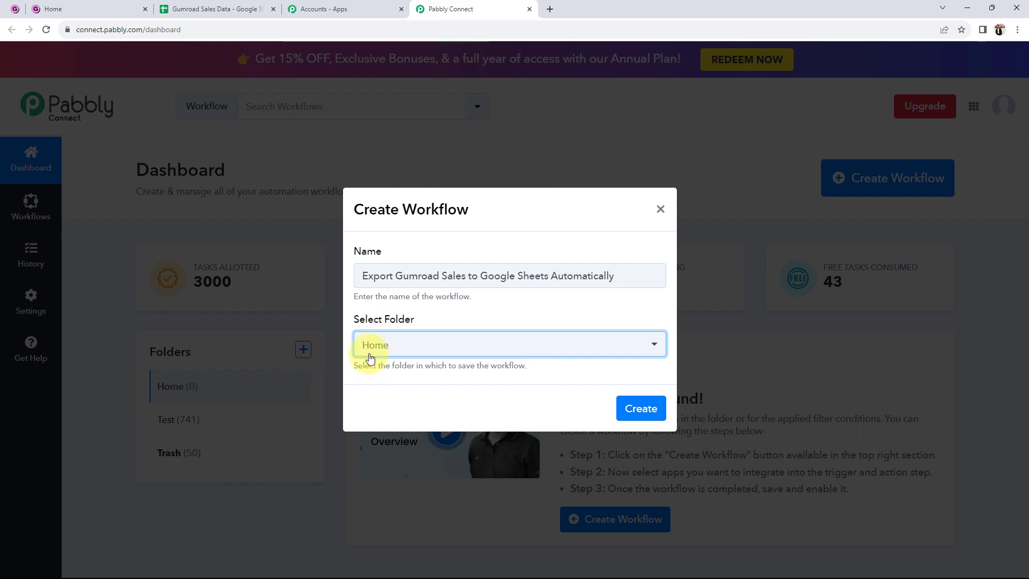
click(641, 407)
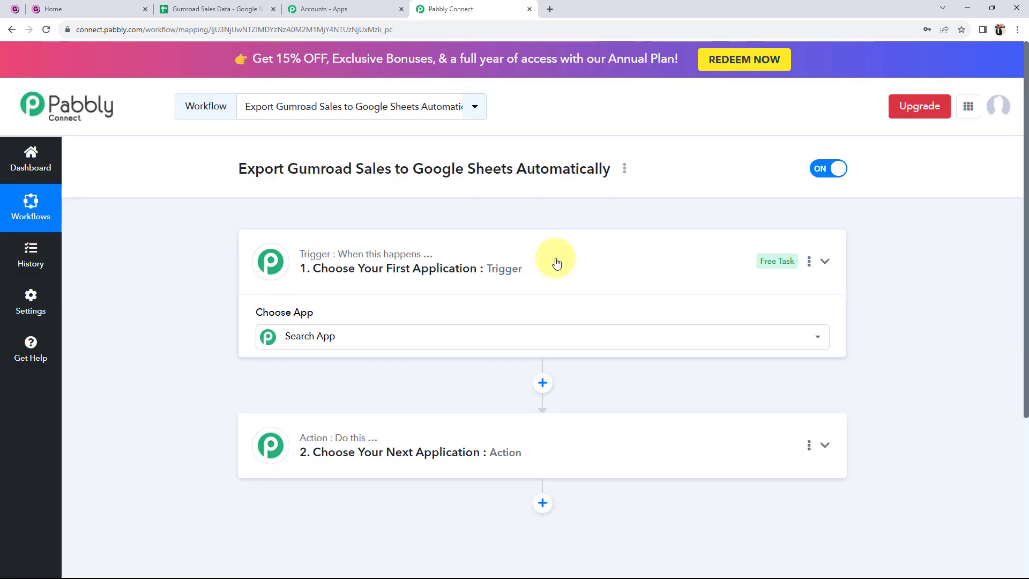
- Review the workflow's trigger and action, the Gumroad dashboard's best-selling products, and the column headers of the Gumroad Sales Data sheet
click(549, 259)
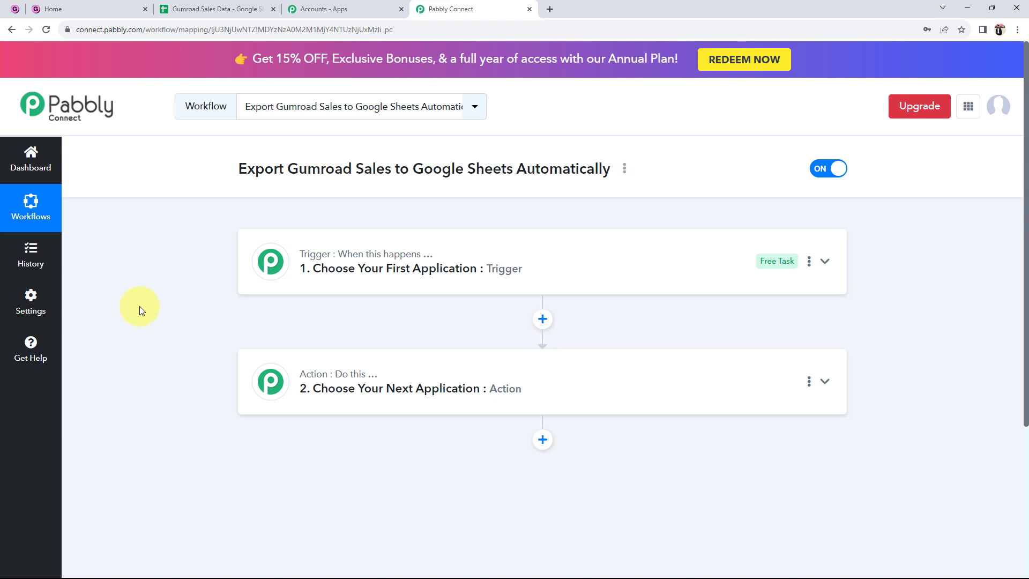
mouse_move(280, 356)
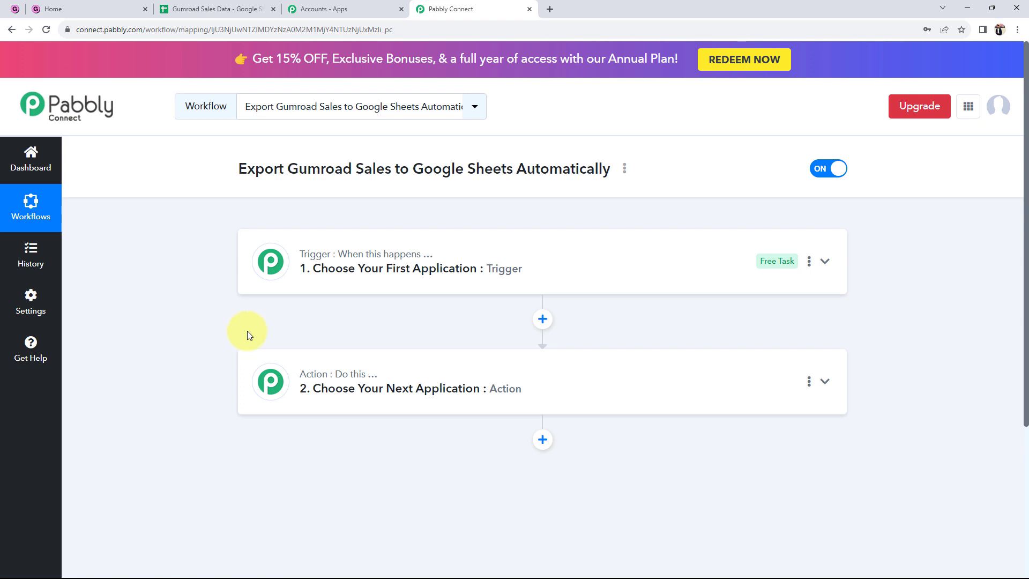
mouse_move(310, 259)
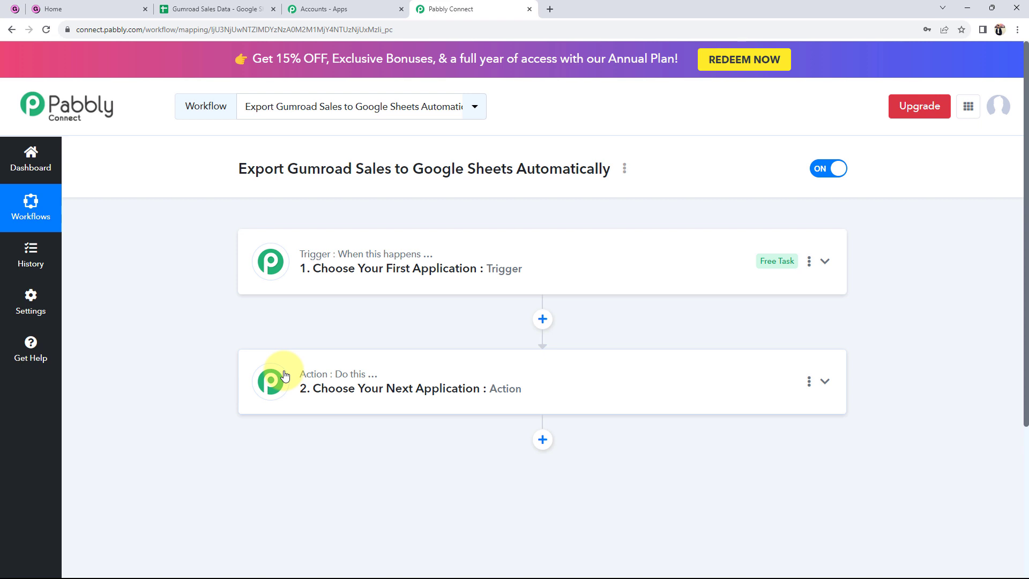
click(80, 9)
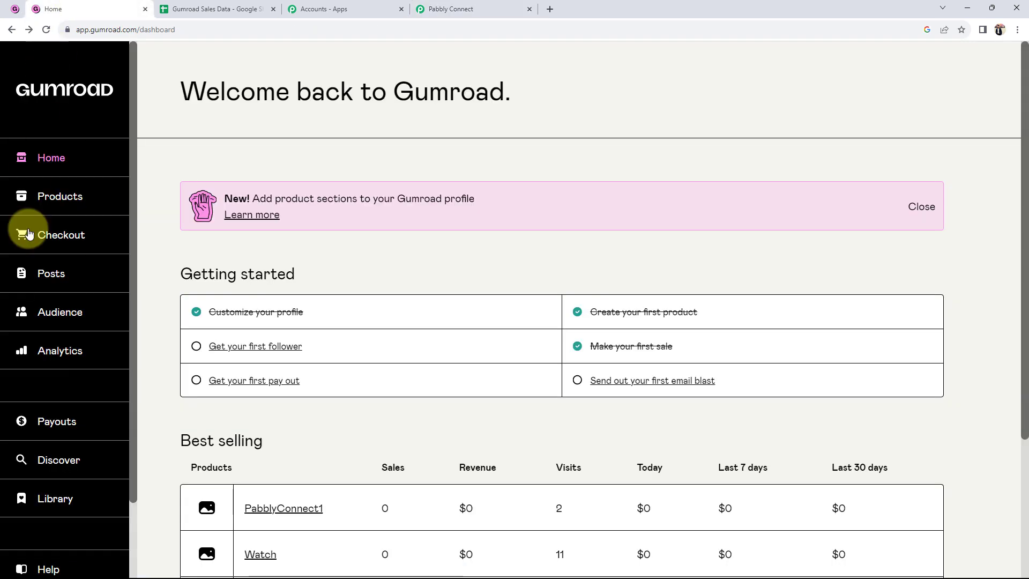
scroll(186, 433, down, 2)
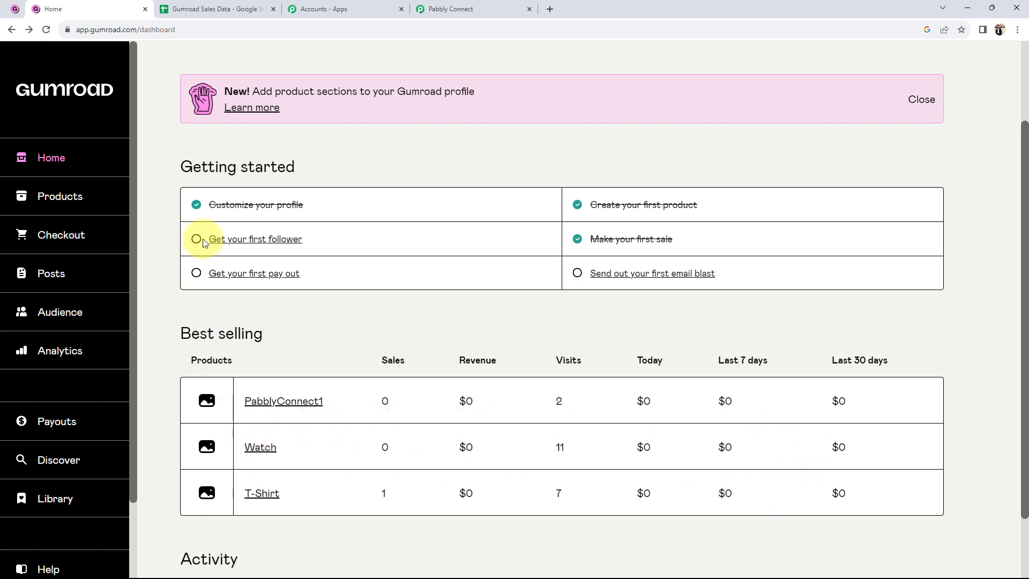
click(207, 4)
click(211, 278)
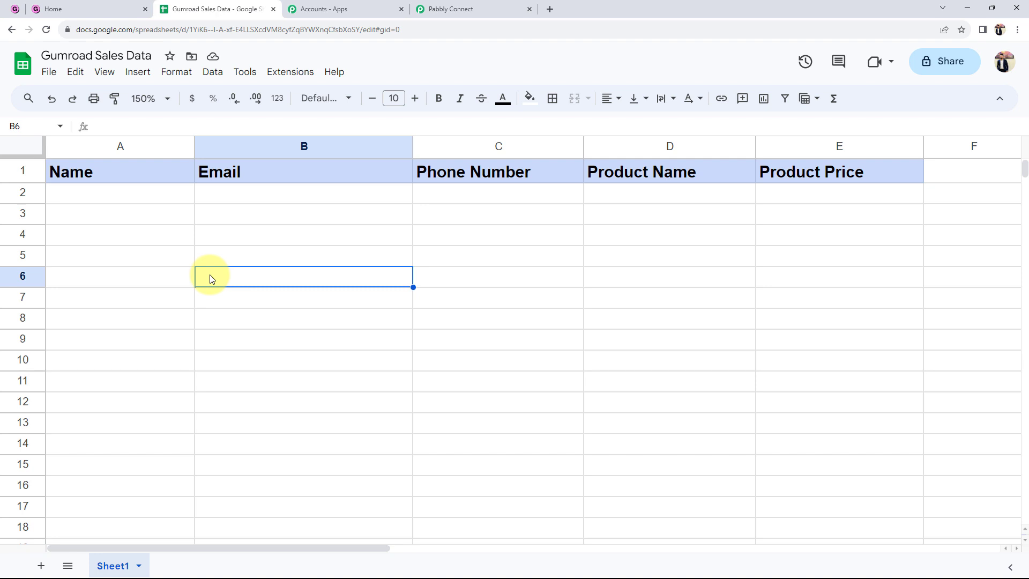
click(48, 7)
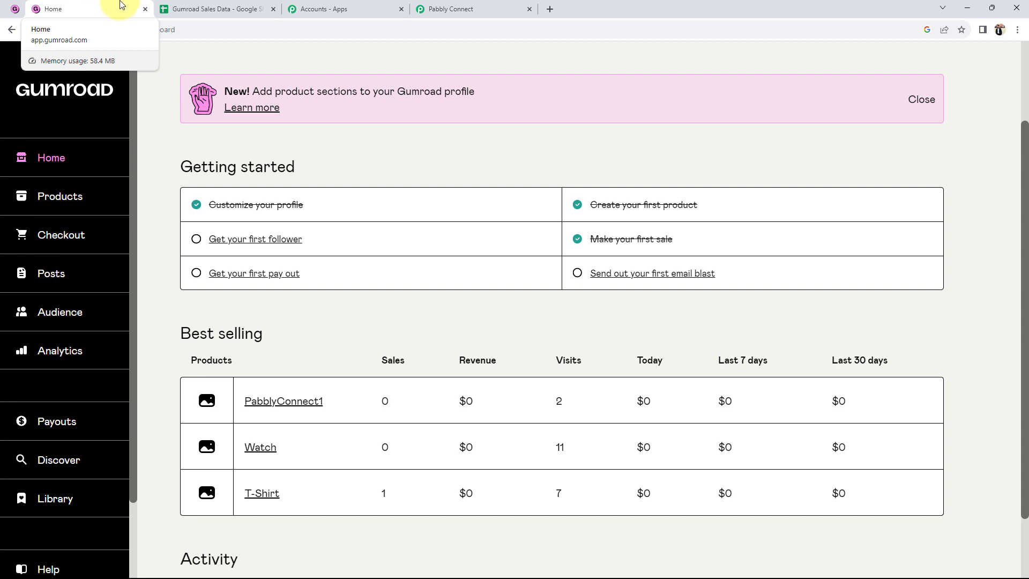
click(178, 7)
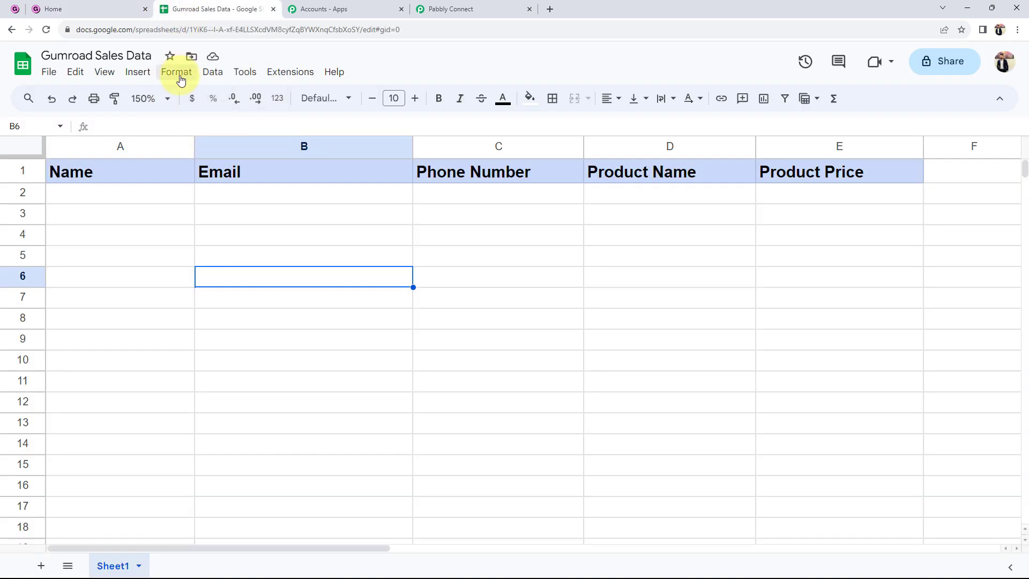
click(182, 222)
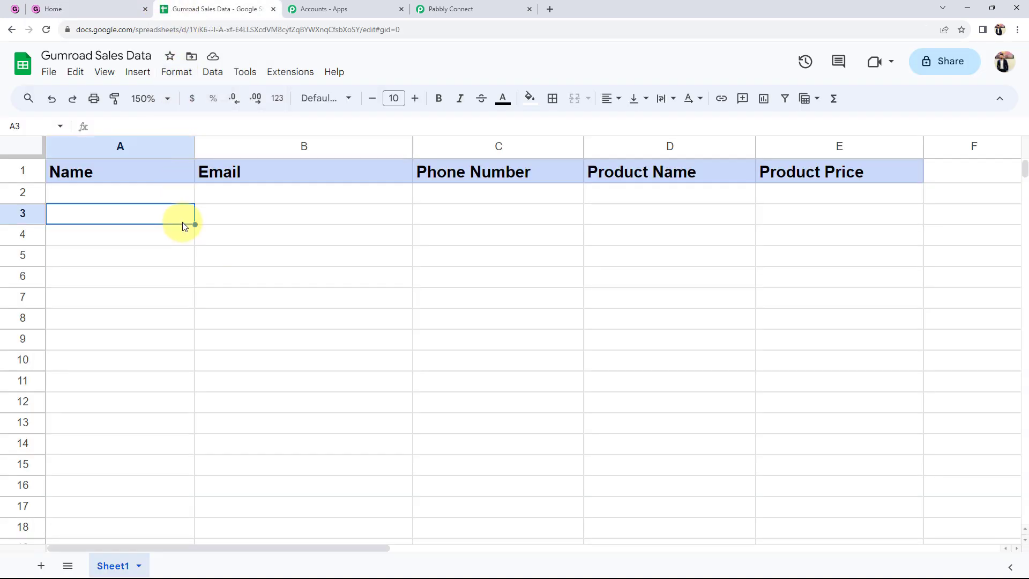
- In the Pabbly Connect workflow, set the trigger application to Gumroad with New Sale as the trigger event
click(449, 9)
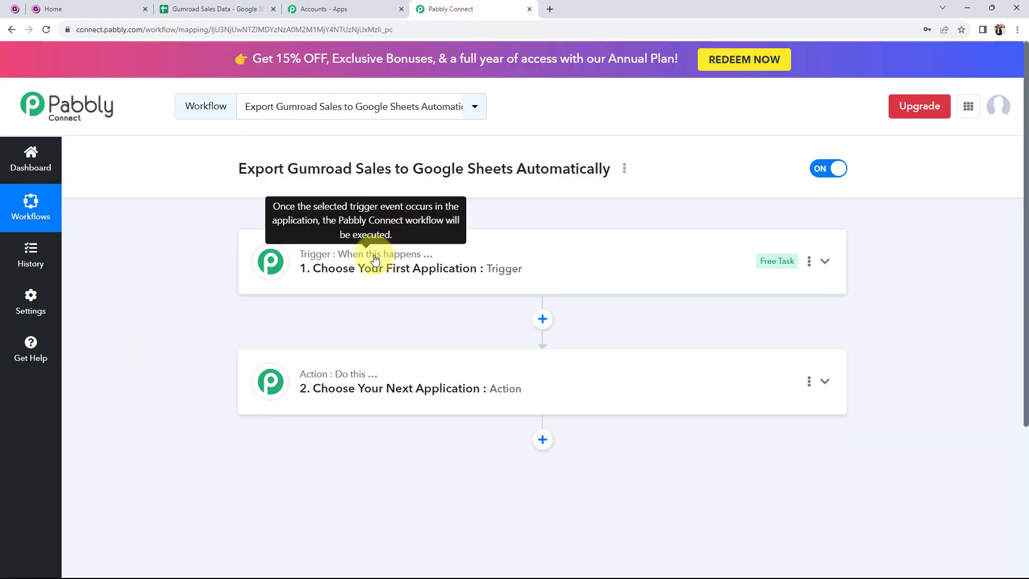
click(428, 258)
click(337, 339)
text(gu)
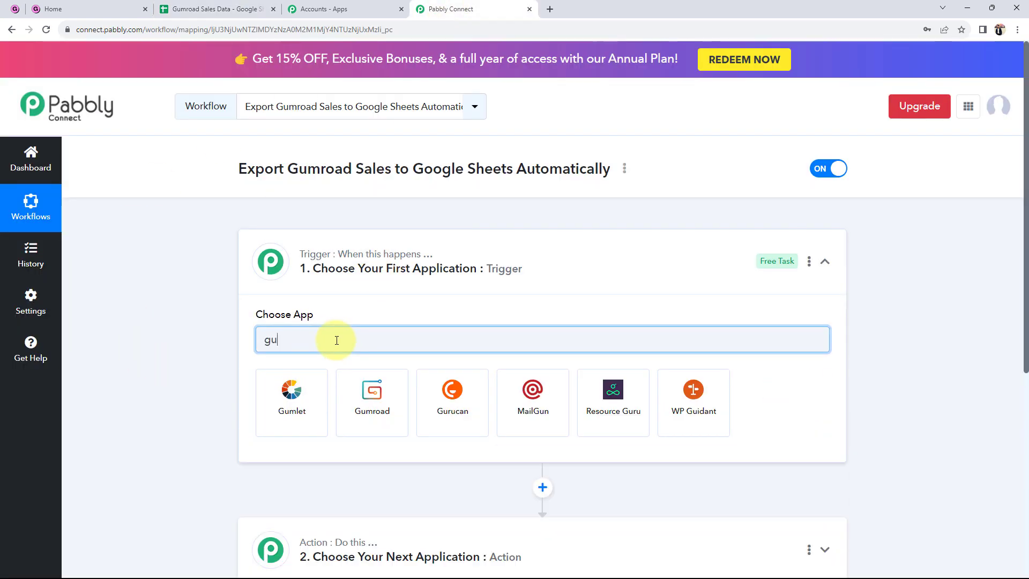
click(373, 404)
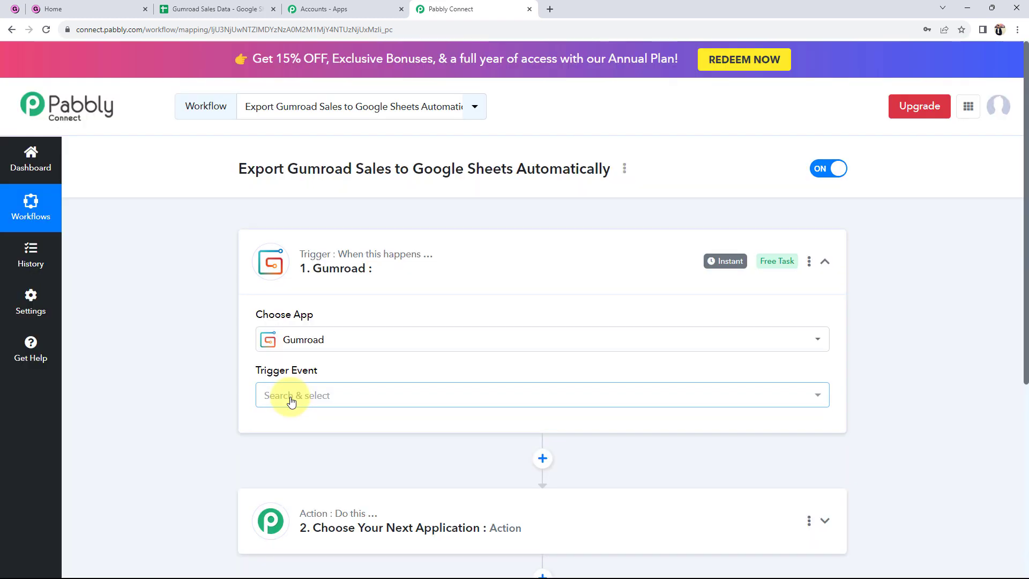
click(285, 397)
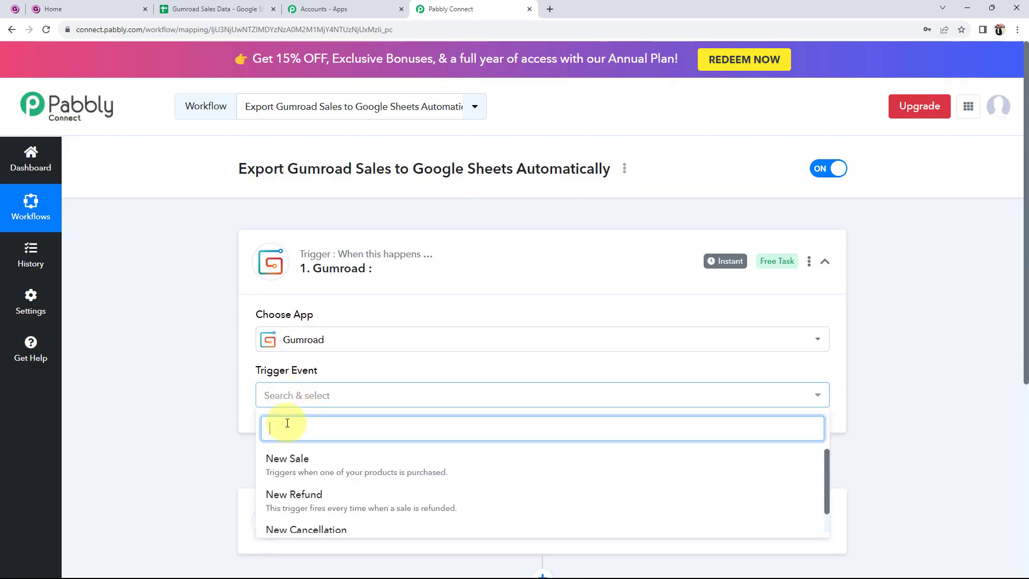
click(282, 461)
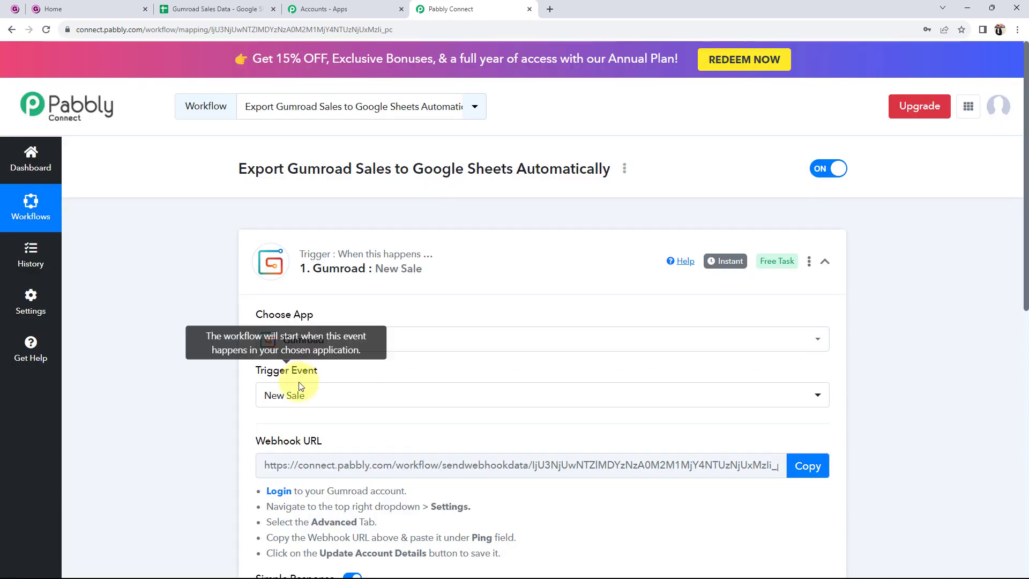
- Set the workflow's action application to Google Sheets with Add New Row as the action event
scroll(164, 394, down, 8)
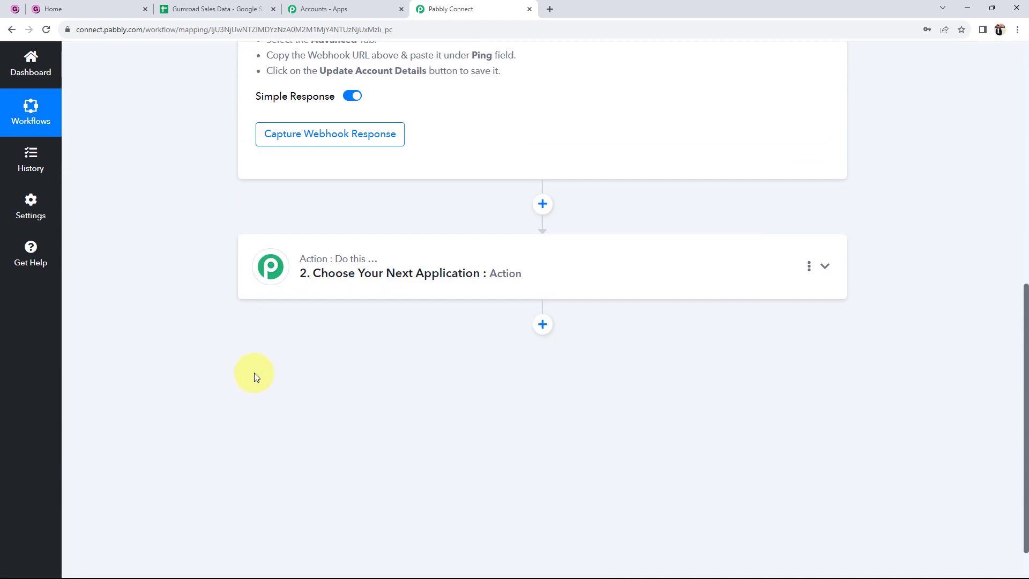
click(305, 275)
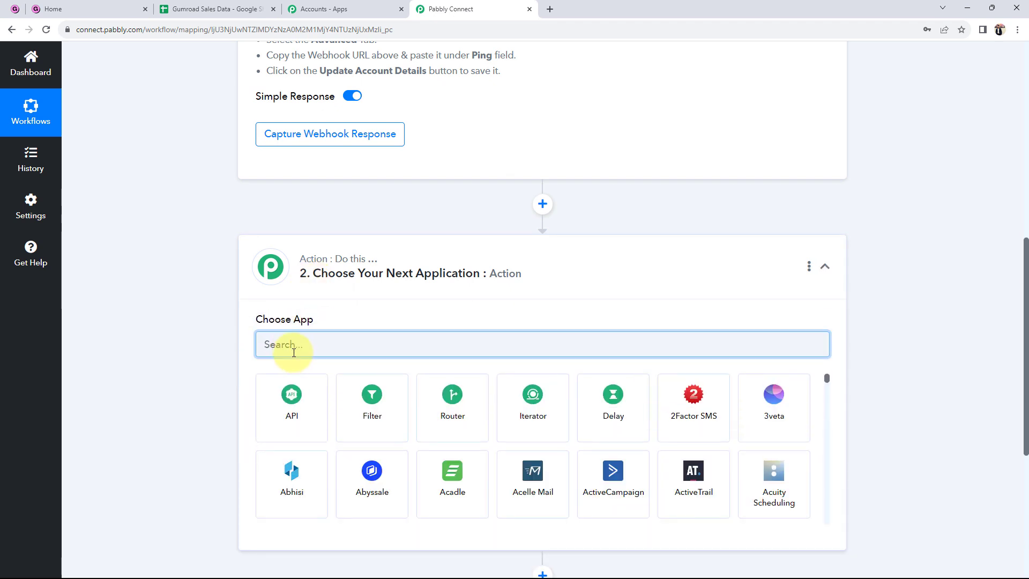
text(goo)
click(744, 496)
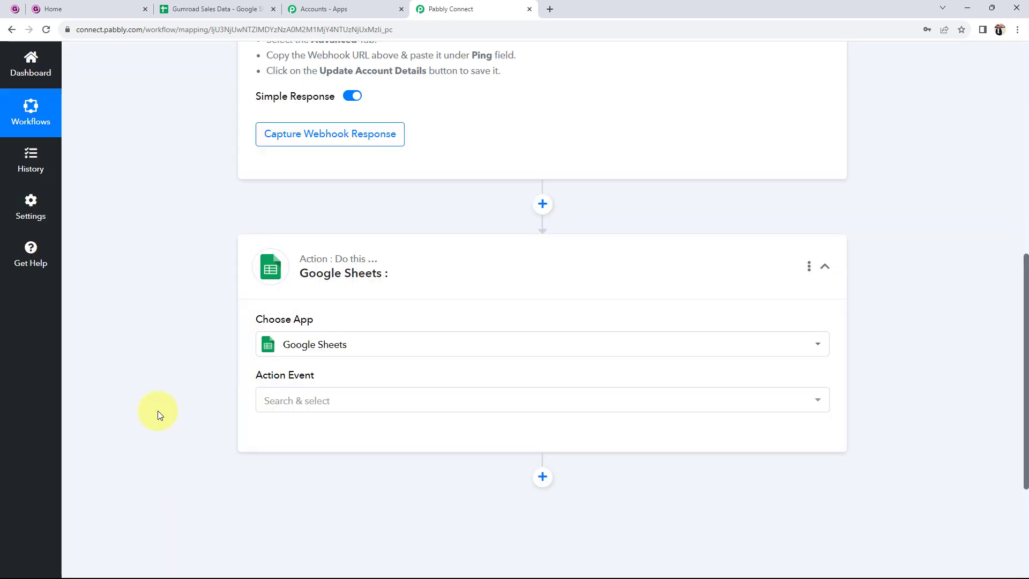
click(307, 411)
click(287, 138)
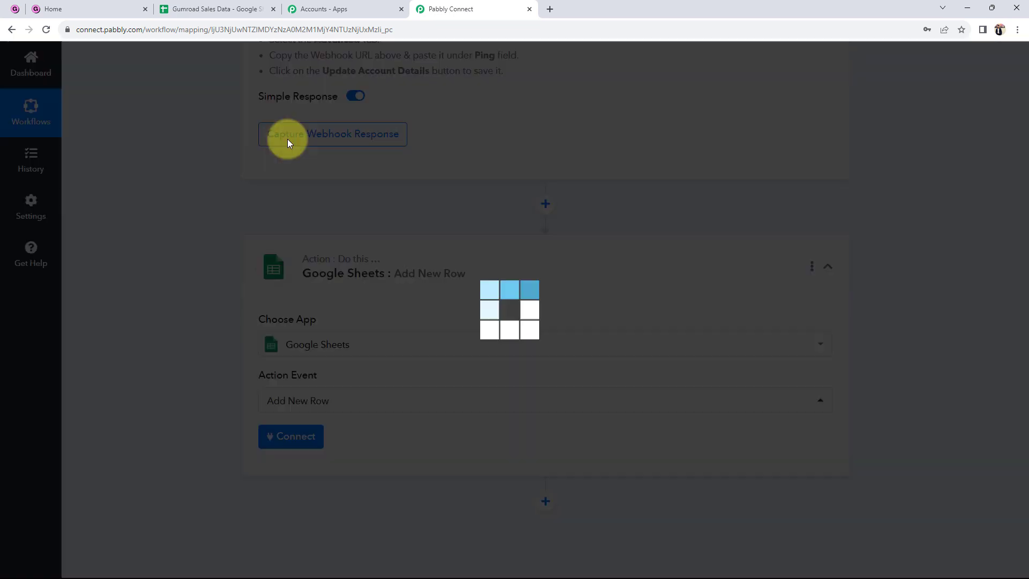
- Copy the webhook URL from the Gumroad trigger and switch to the Gumroad dashboard
scroll(185, 374, up, 6)
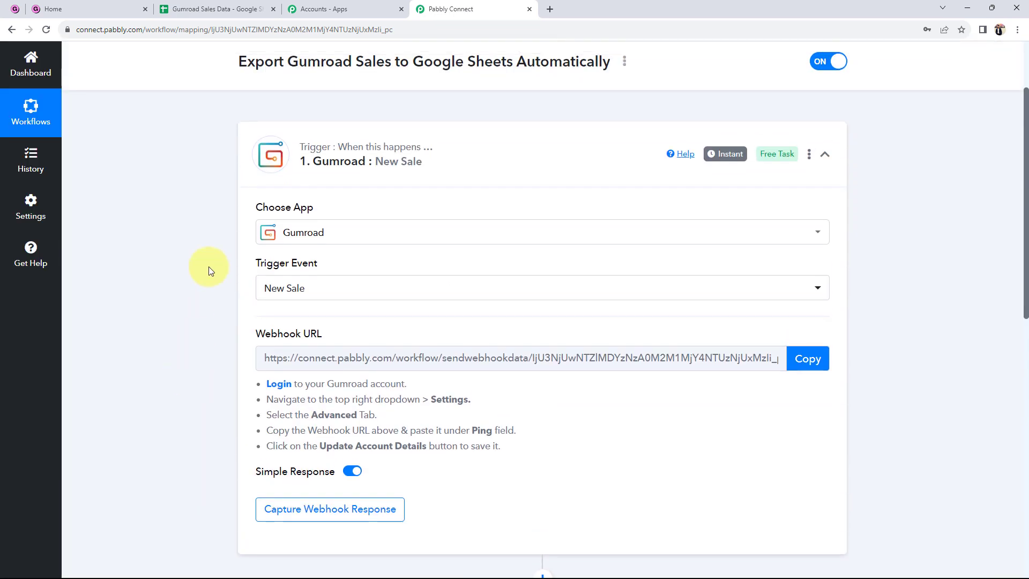
scroll(156, 354, down, 3)
scroll(162, 368, down, 2)
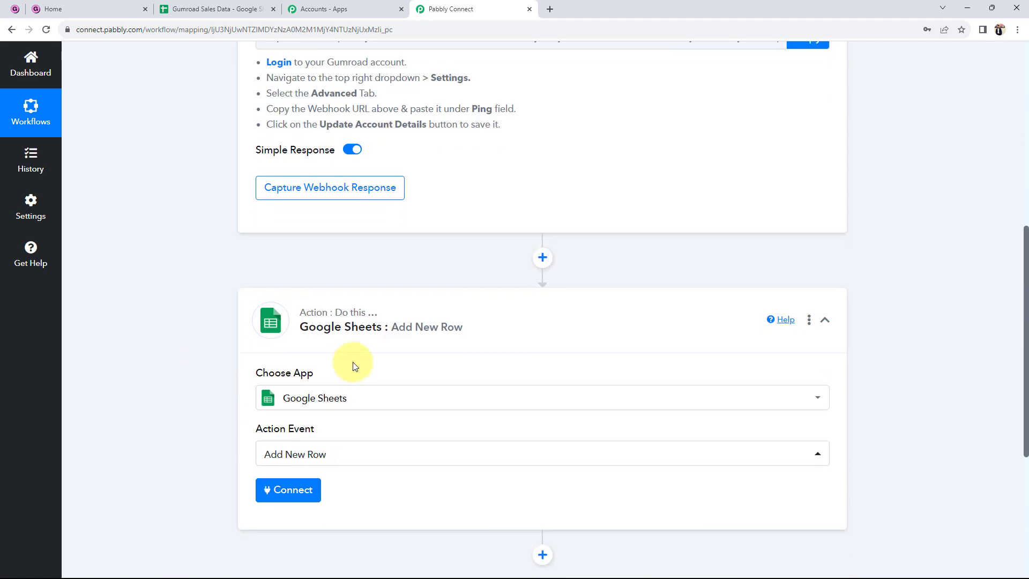
scroll(265, 379, up, 6)
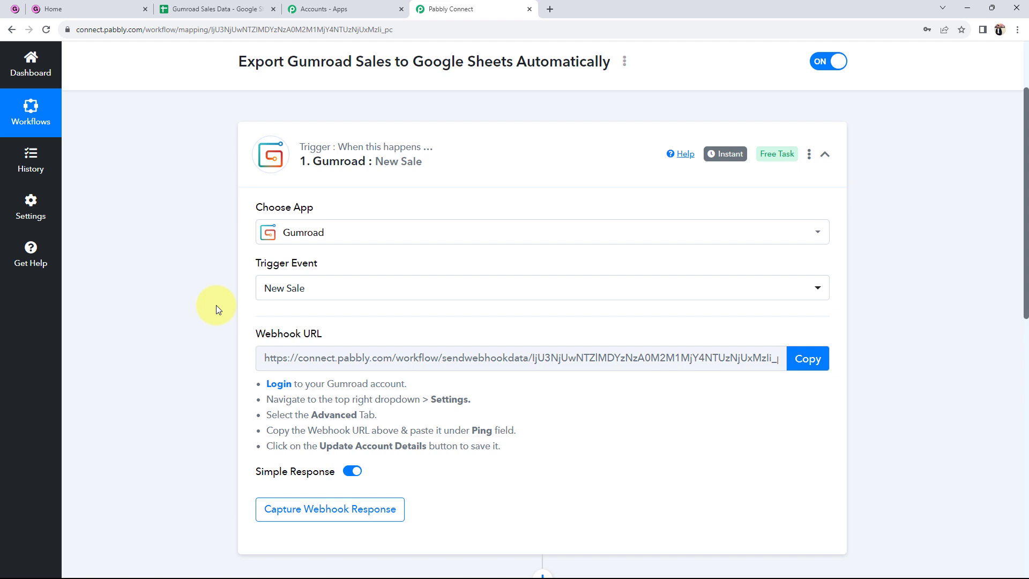
scroll(212, 370, down, 1)
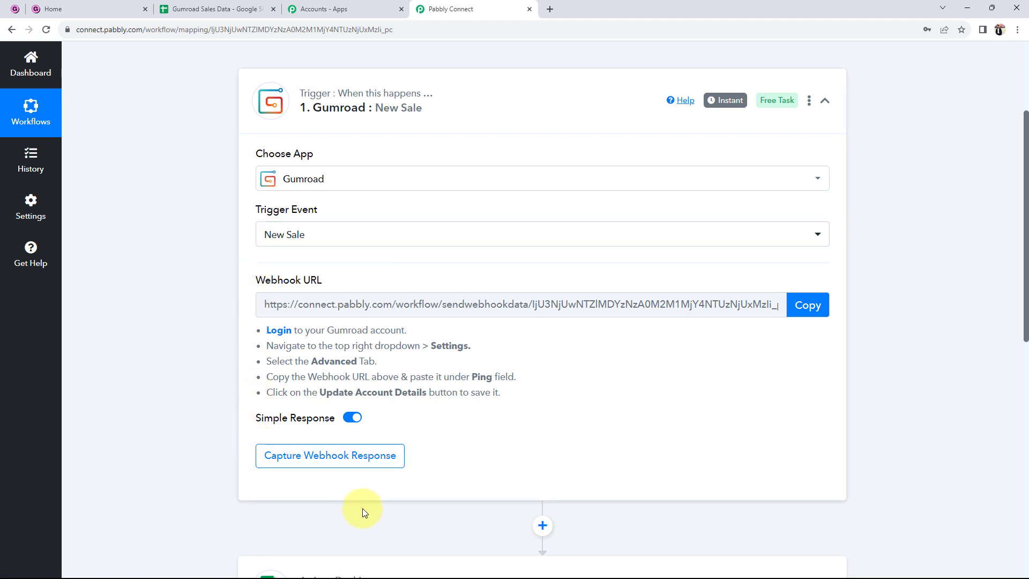
mouse_move(259, 283)
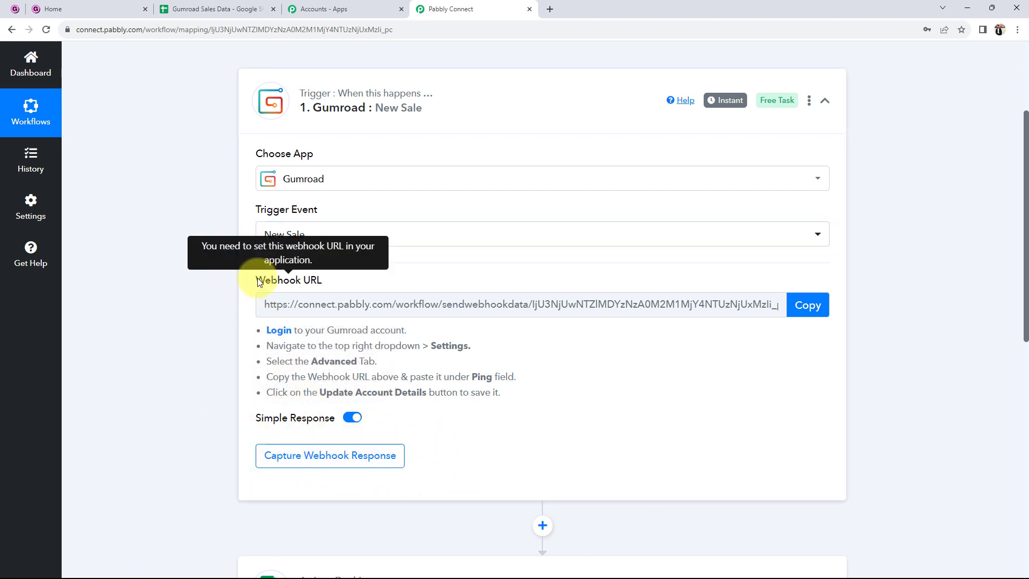
drag(259, 282, 324, 279)
click(202, 315)
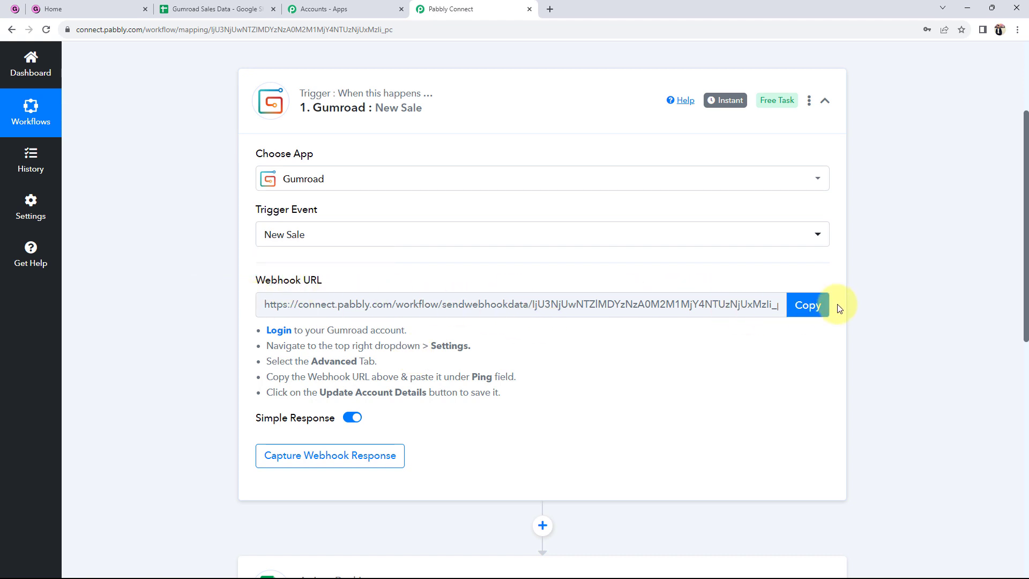
click(794, 311)
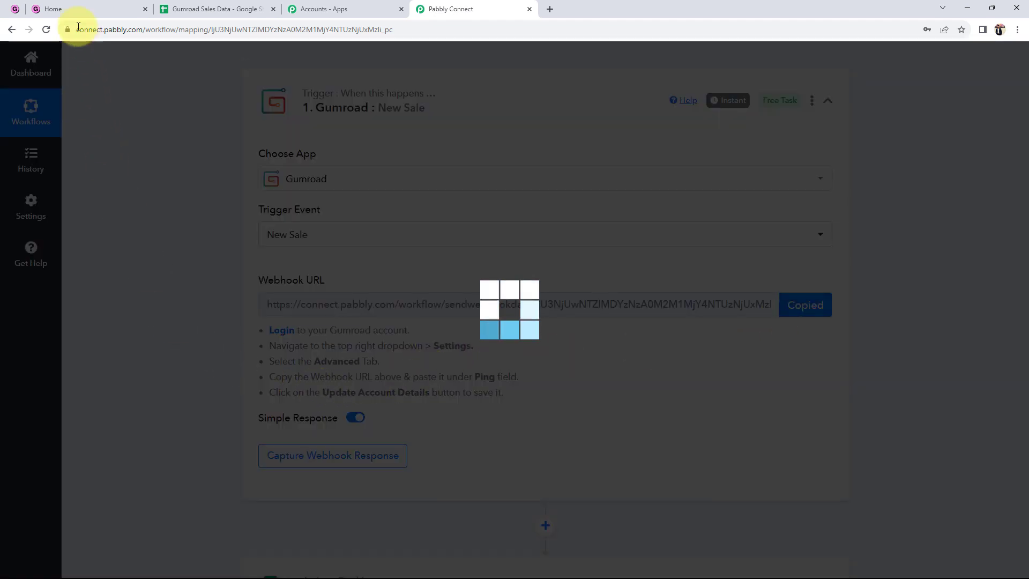
click(69, 9)
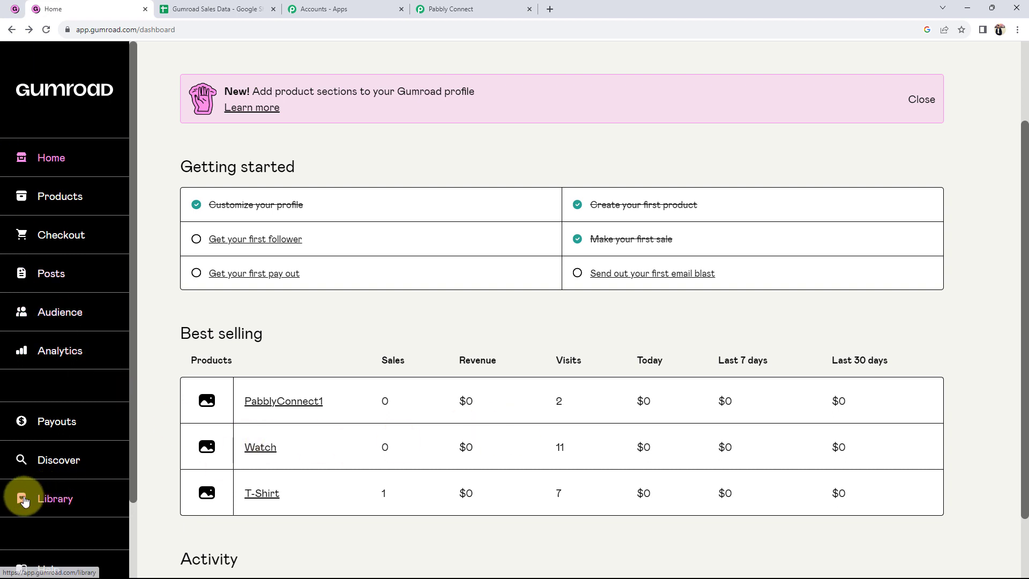
- Open the advanced settings of the Gumroad account and locate the Ping section
scroll(24, 500, down, 2)
click(29, 522)
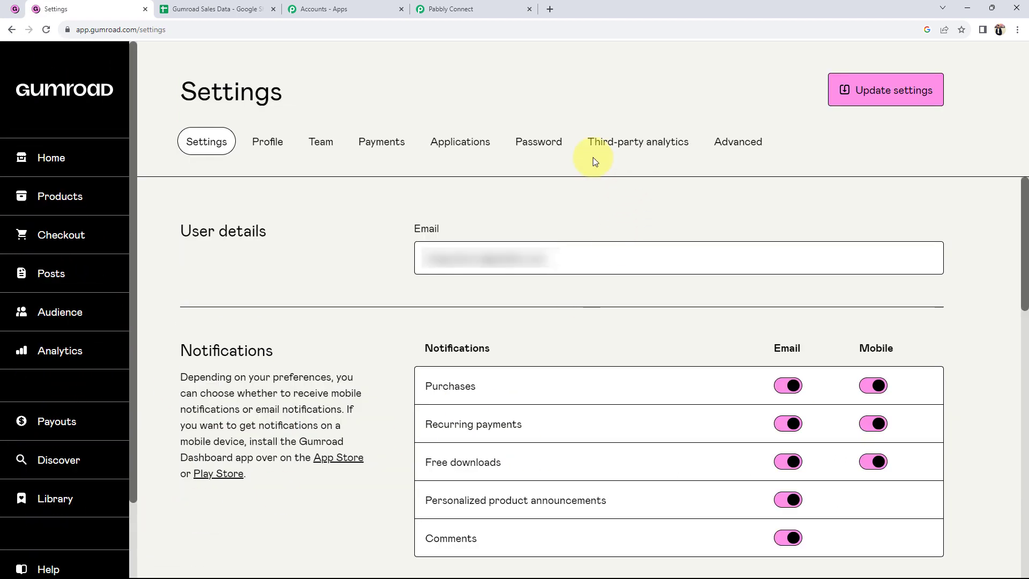
click(728, 149)
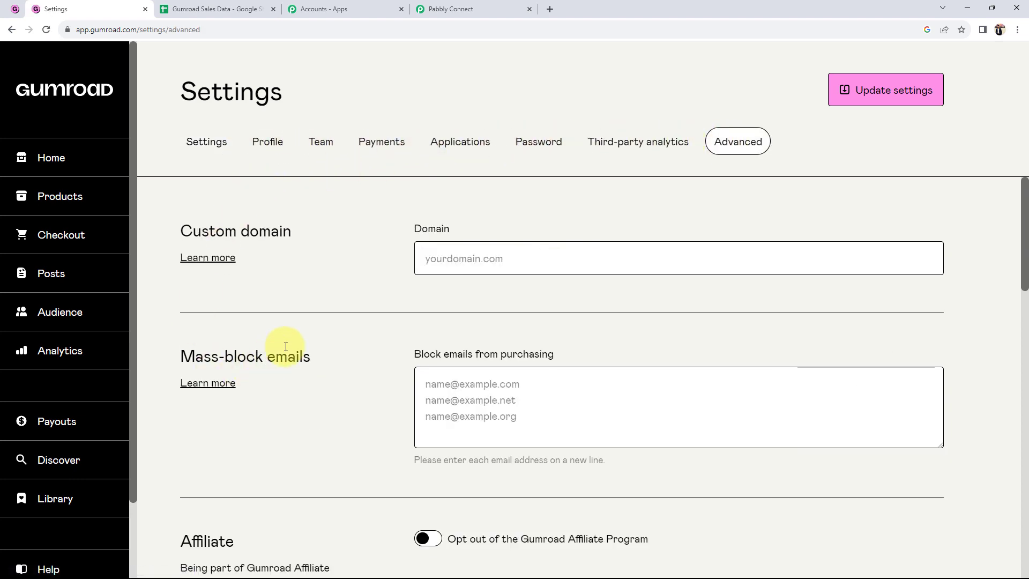
scroll(284, 346, down, 3)
scroll(286, 347, down, 4)
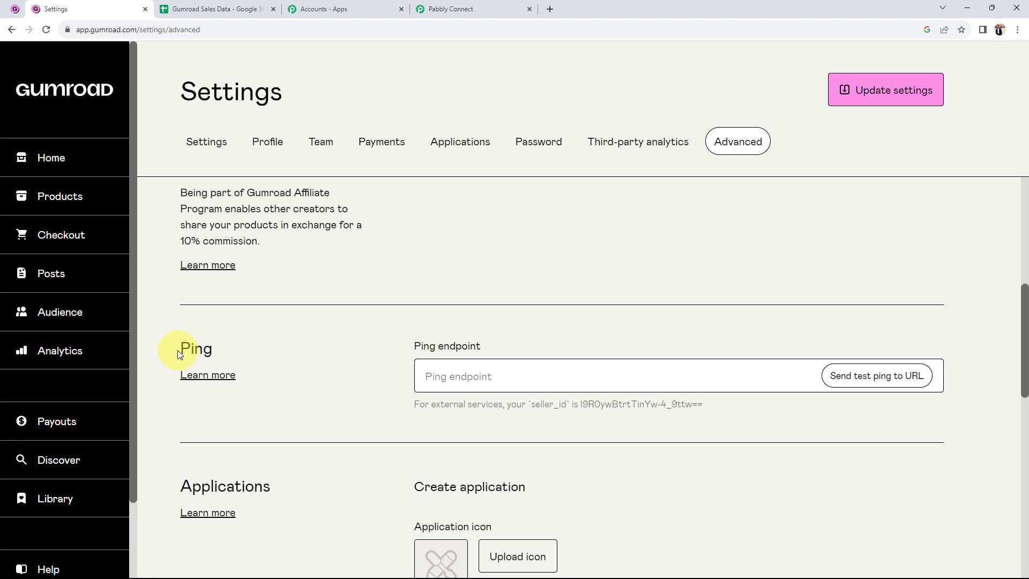
drag(179, 355, 211, 352)
click(263, 349)
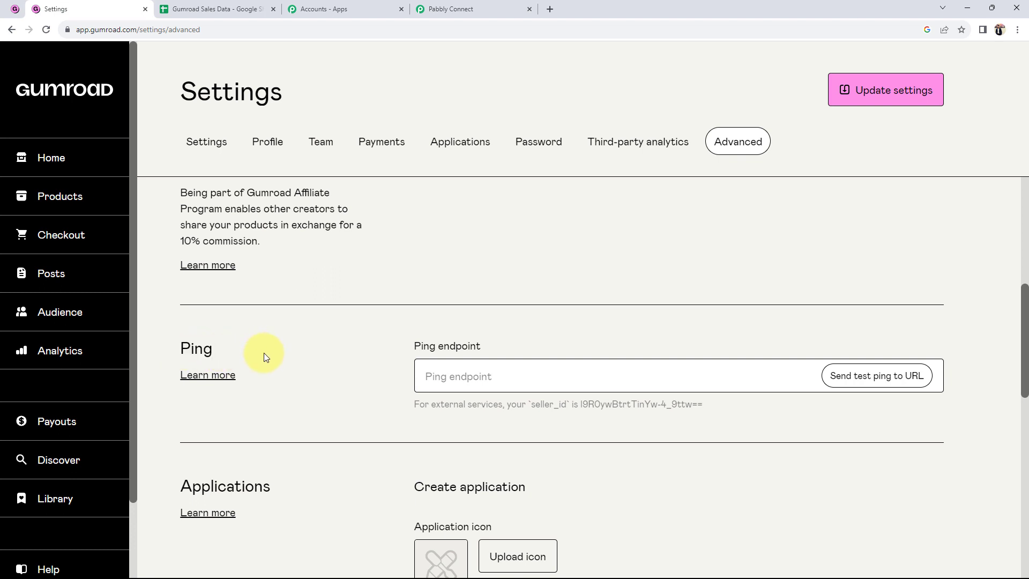
- Copy the webhook URL from the Pabbly Connect trigger and paste it as the Ping endpoint in Gumroad's advanced settings
click(442, 381)
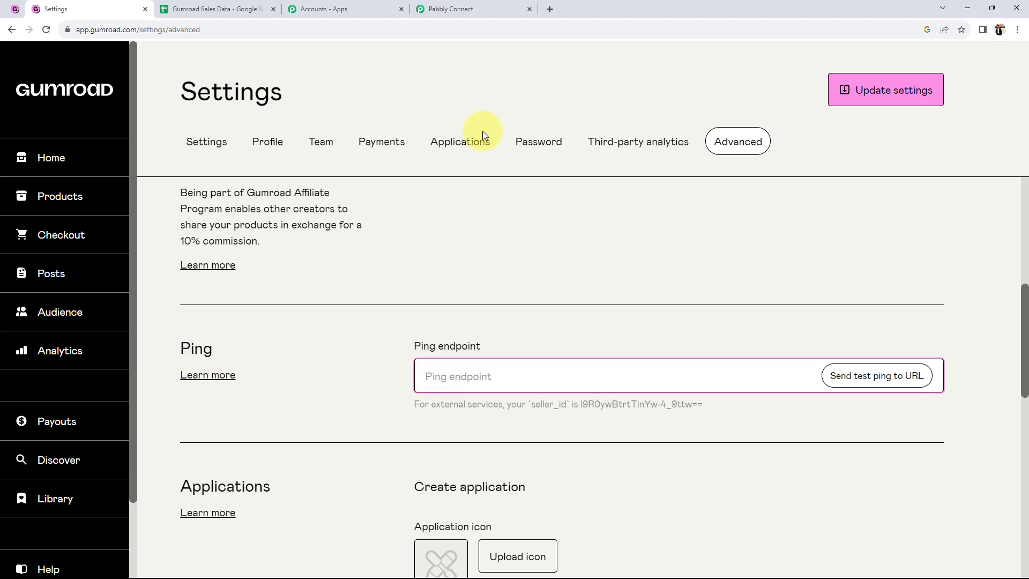
click(461, 10)
click(809, 314)
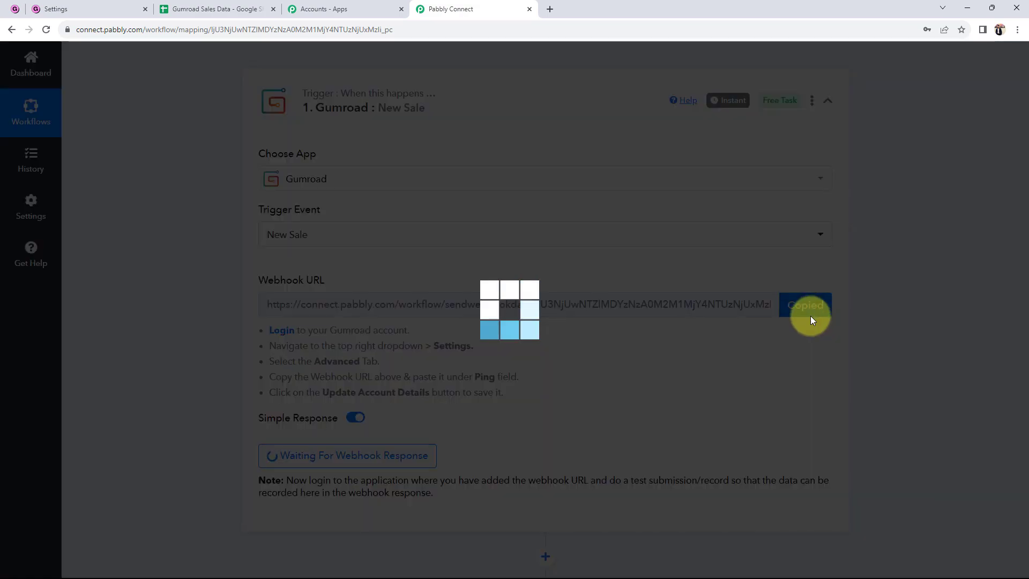
click(75, 9)
key(ctrl+v)
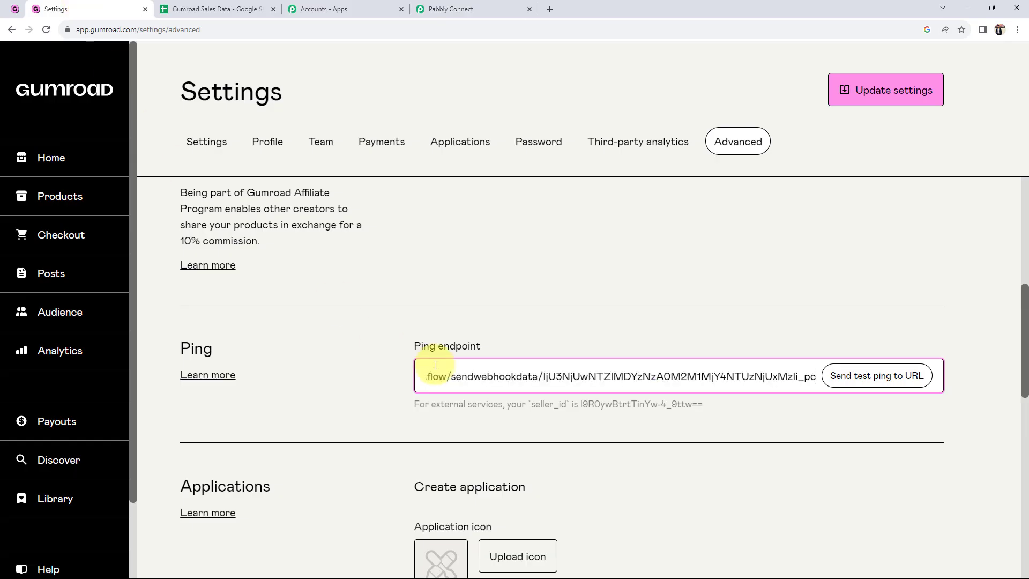
click(342, 384)
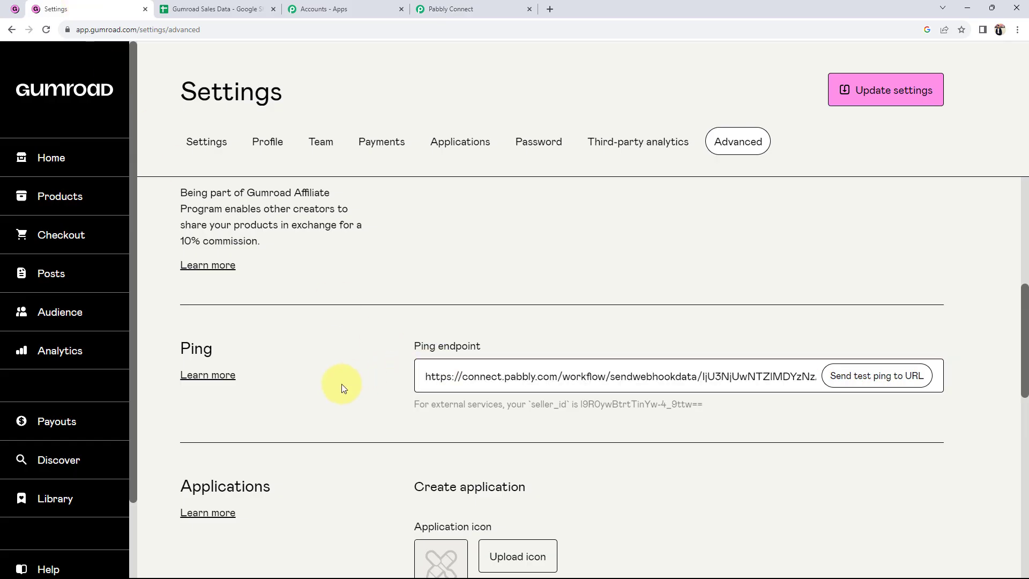
- Check the trigger's setup instructions in Pabbly Connect, and save the updated Gumroad settings
click(429, 9)
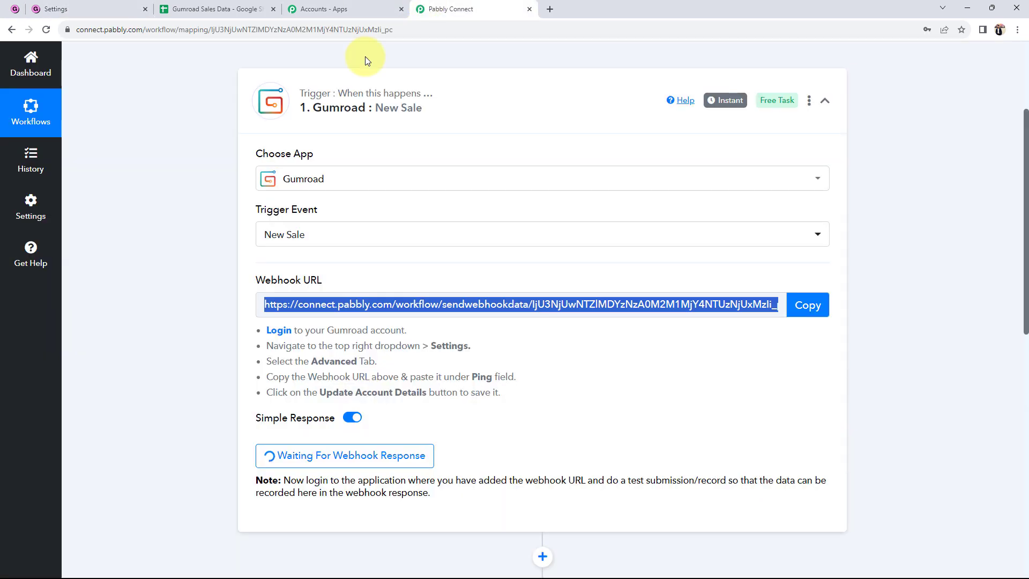
click(70, 9)
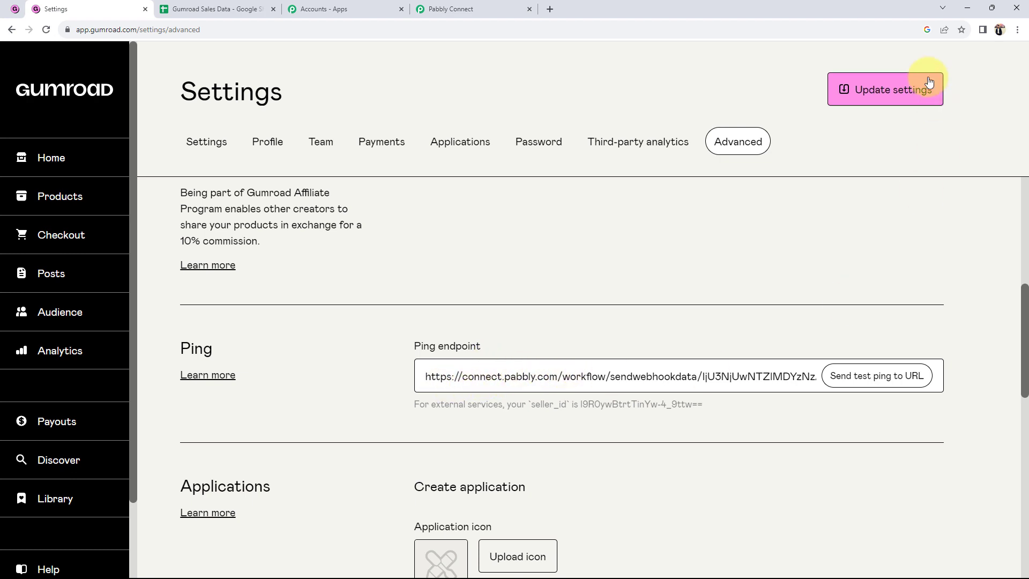
click(841, 86)
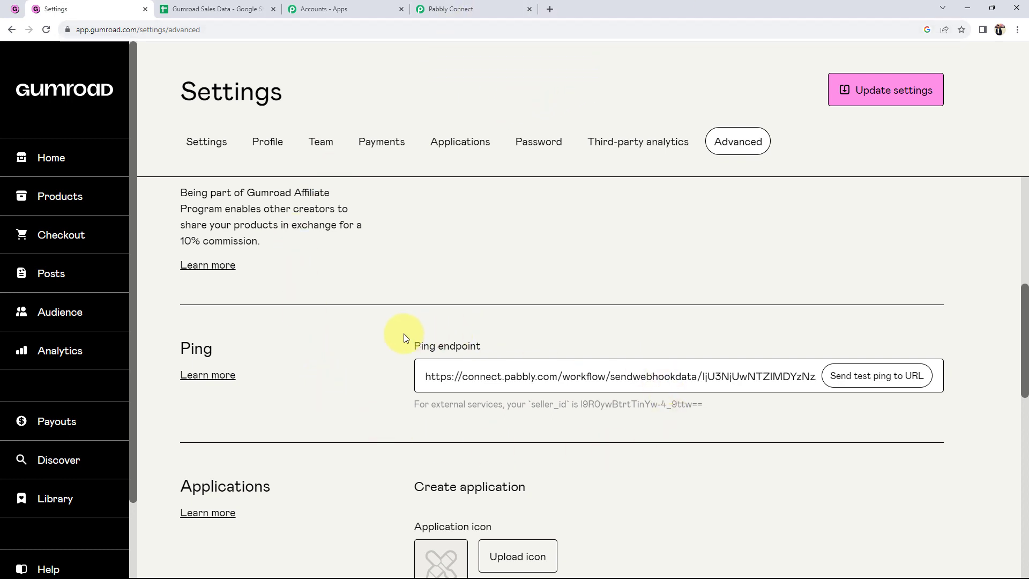
- Check the trigger's webhook capture in Pabbly Connect, and open the checkout for the Watch product from Gumroad's product list
click(436, 9)
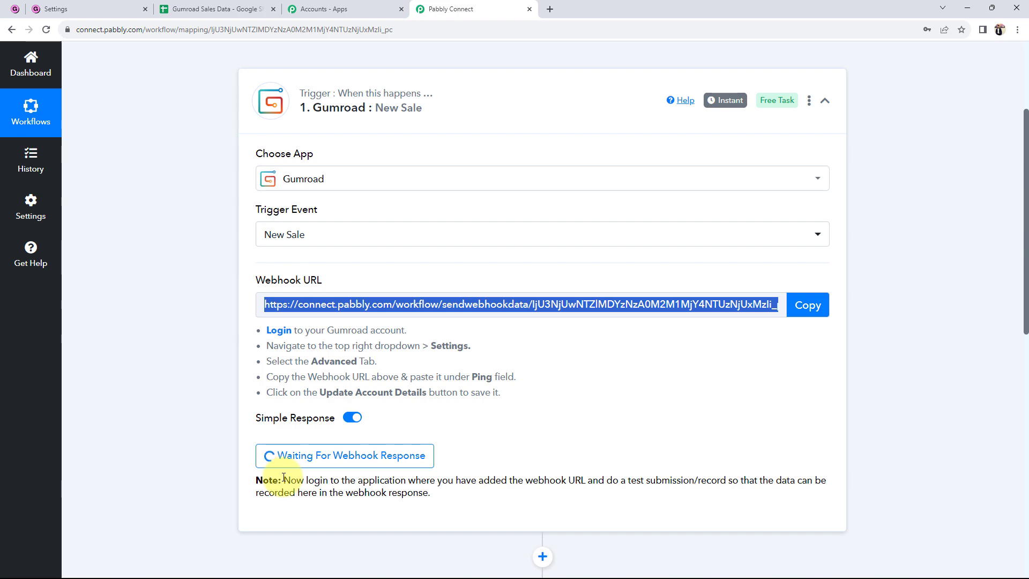
click(81, 9)
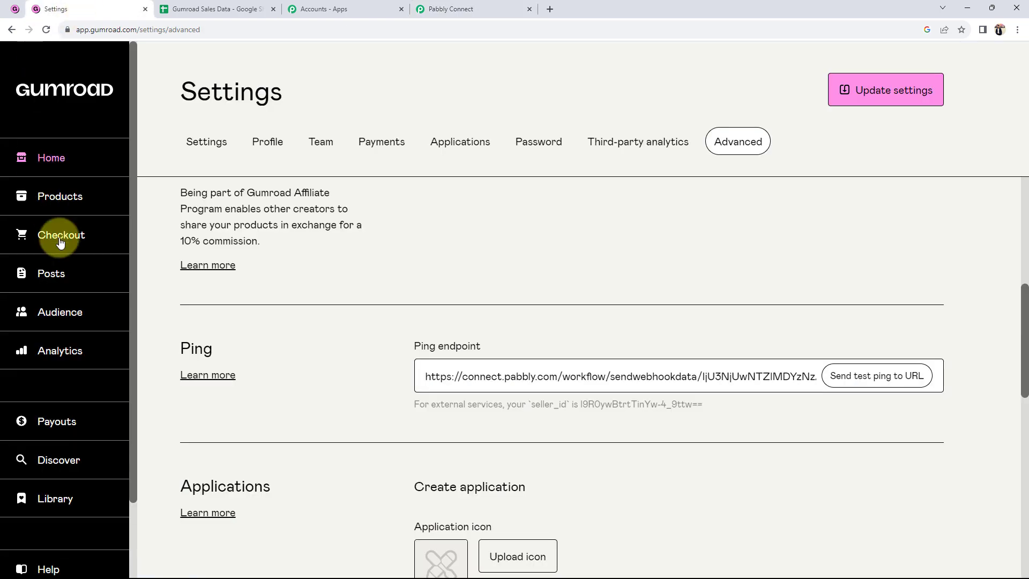
click(54, 198)
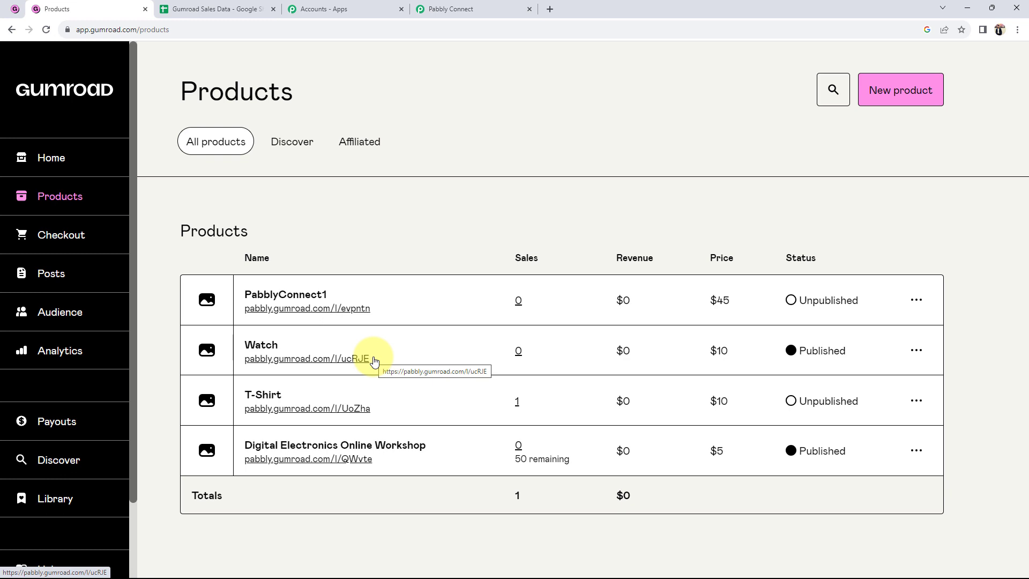
click(260, 346)
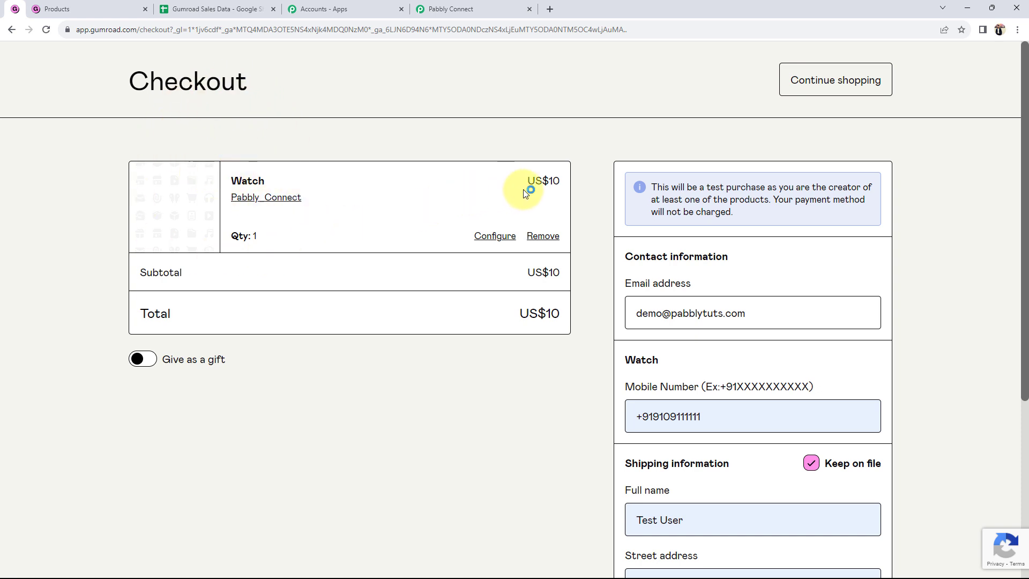
- Review the Watch order and the prefilled contact and shipping details, and submit the test purchase
drag(558, 176, 542, 180)
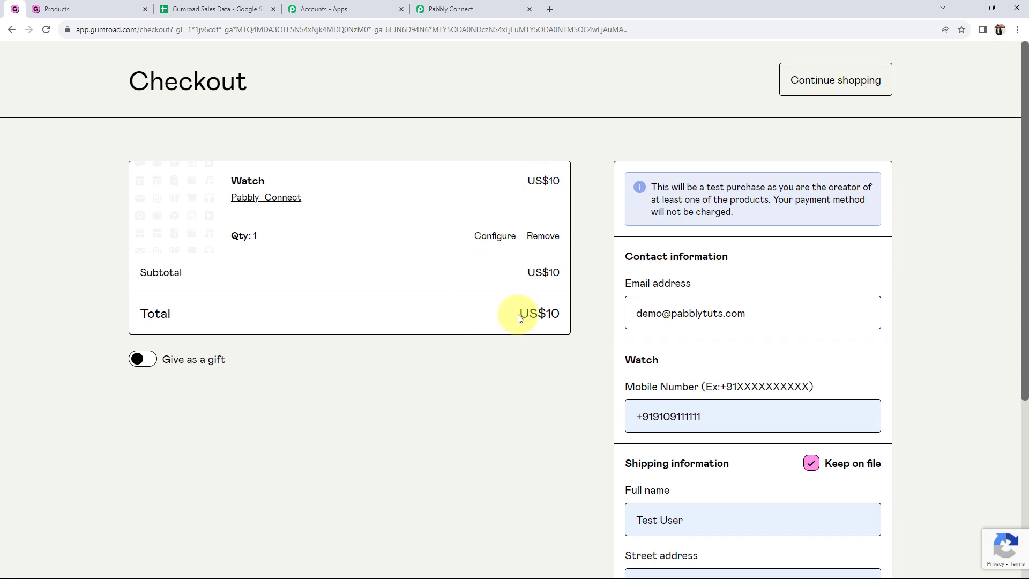
scroll(472, 327, down, 2)
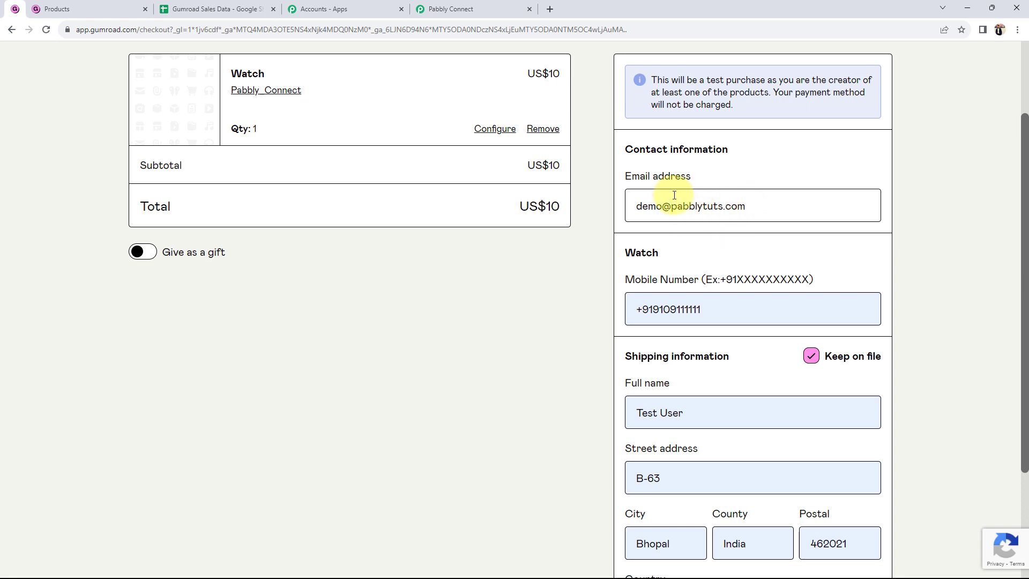
scroll(461, 346, down, 2)
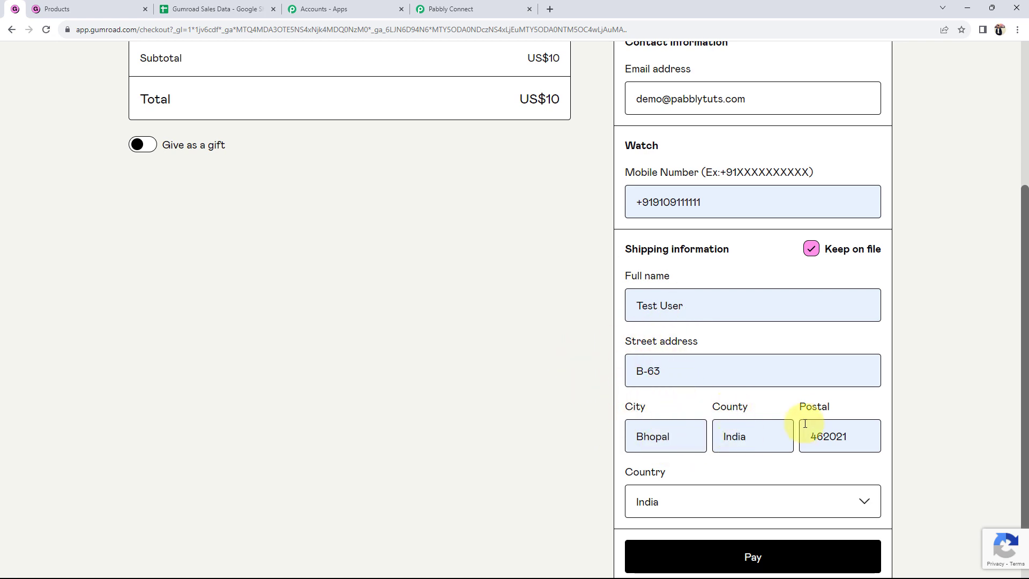
scroll(530, 432, down, 2)
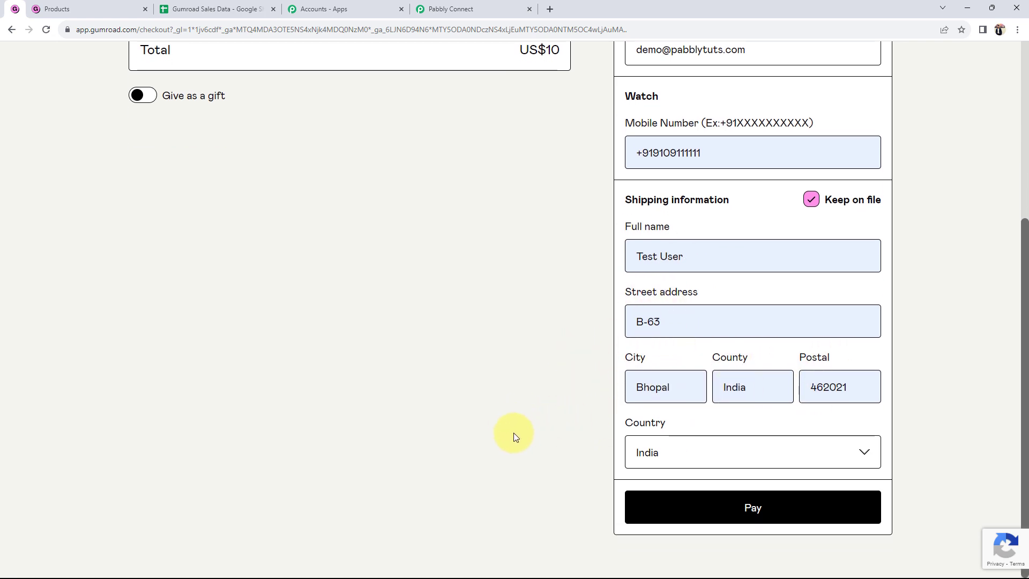
click(742, 503)
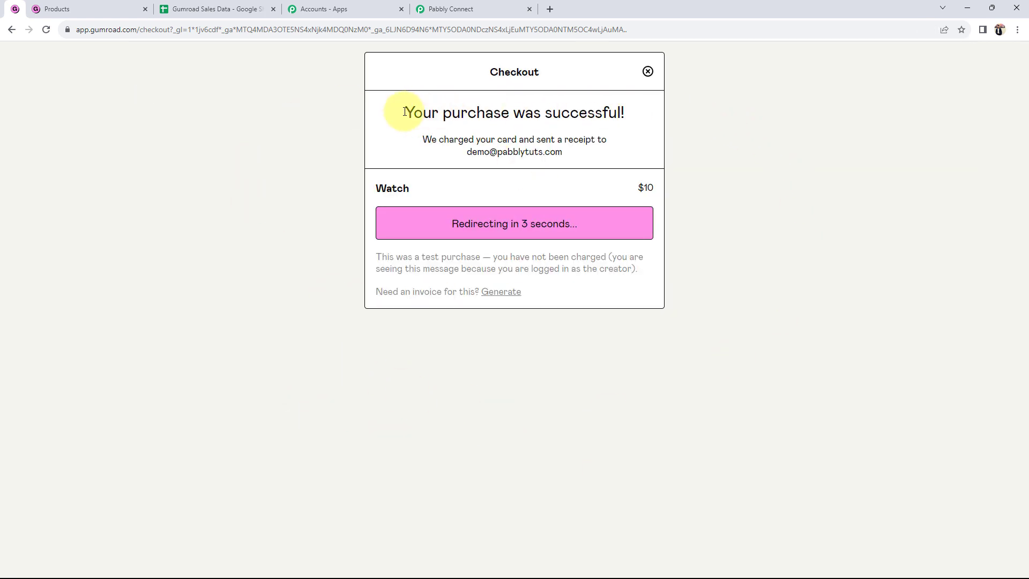
drag(409, 112, 609, 117)
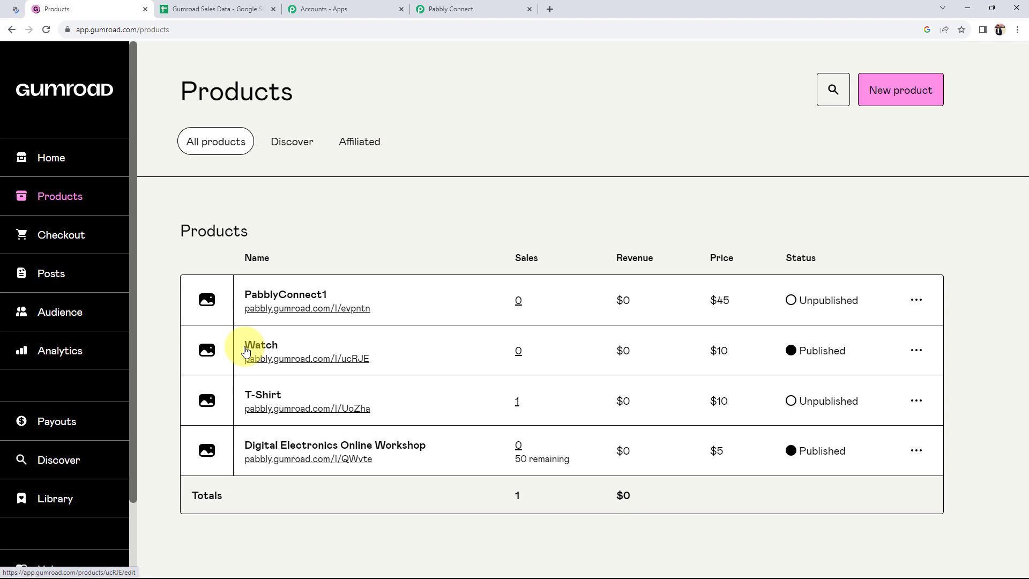
- Switch to Pabbly Connect and examine the Gumroad trigger's captured webhook response alongside Gumroad's product list
click(512, 8)
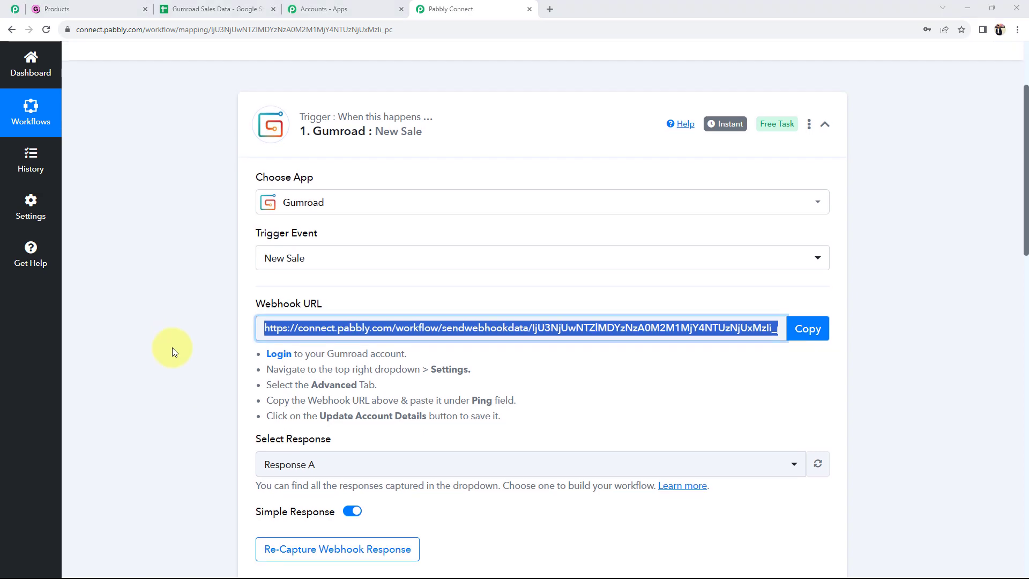
scroll(166, 346, down, 6)
scroll(535, 366, down, 2)
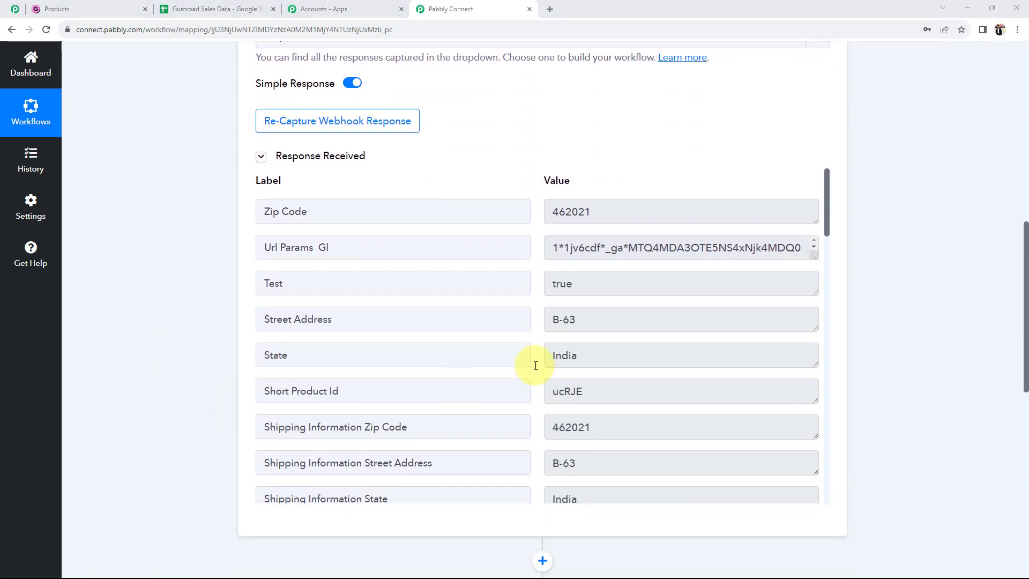
click(53, 8)
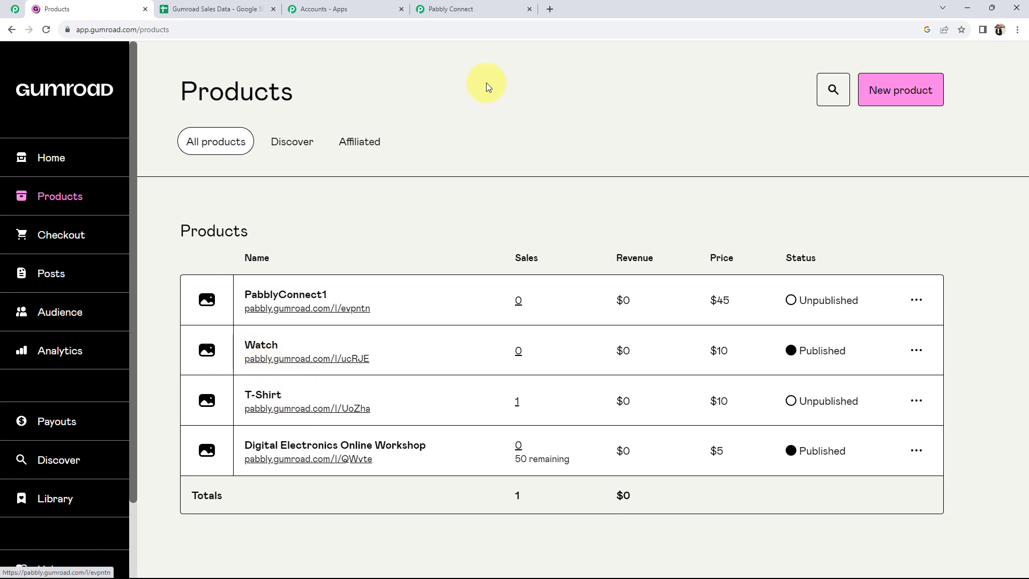
click(466, 9)
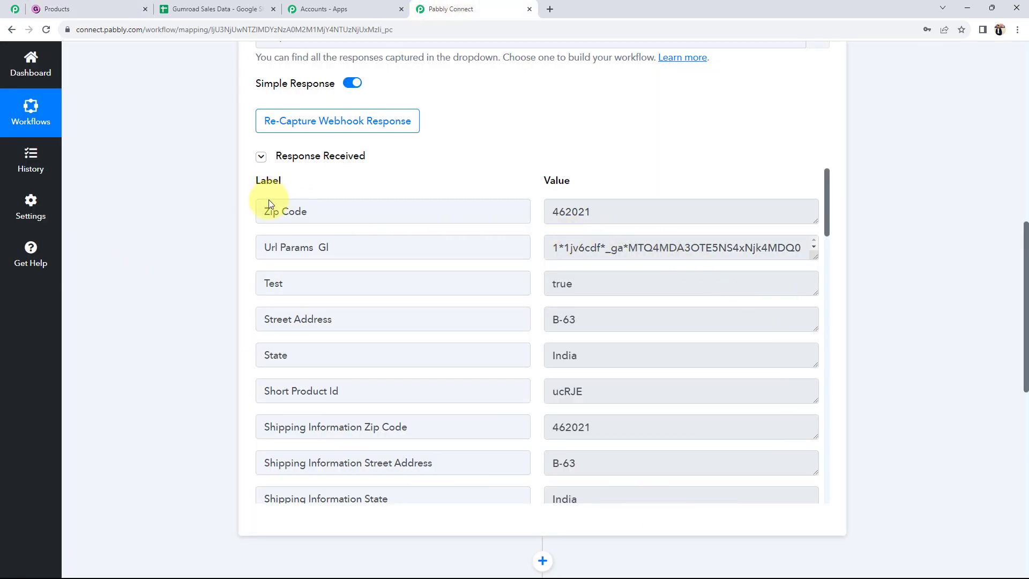
- Examine the buyer's zip code, street address and shipping full name in the captured response
drag(630, 222, 470, 217)
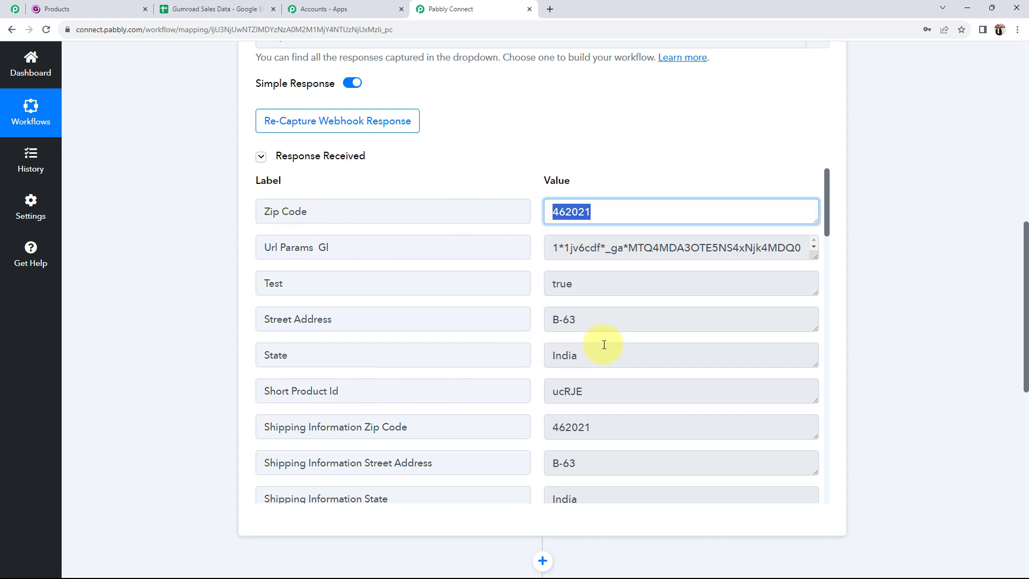
drag(602, 326, 368, 344)
scroll(391, 354, down, 3)
scroll(432, 343, down, 1)
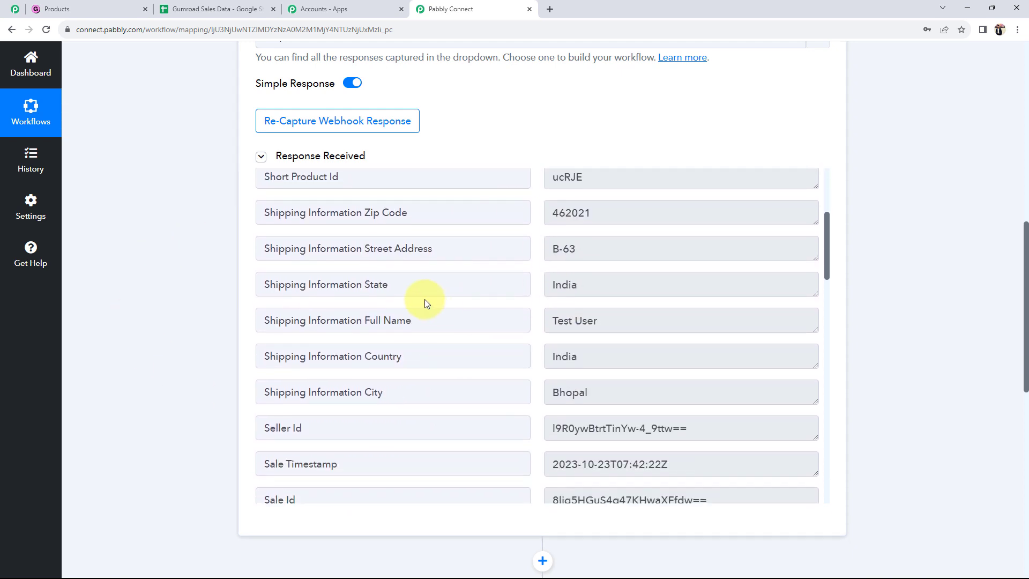
drag(662, 325, 532, 324)
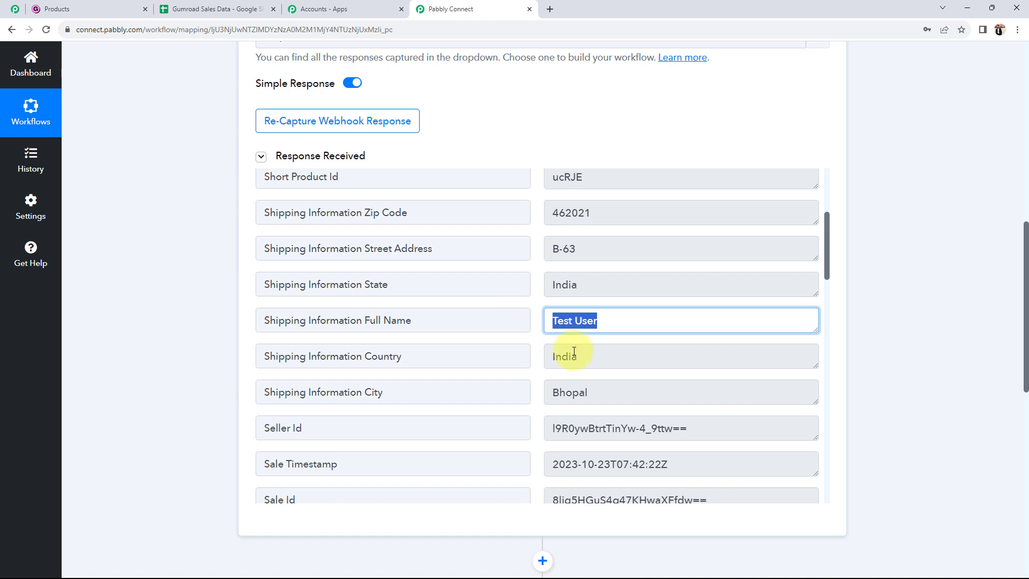
- Examine the product name and price in the captured response, and return to the start of the workflow
scroll(509, 346, down, 5)
scroll(574, 351, down, 2)
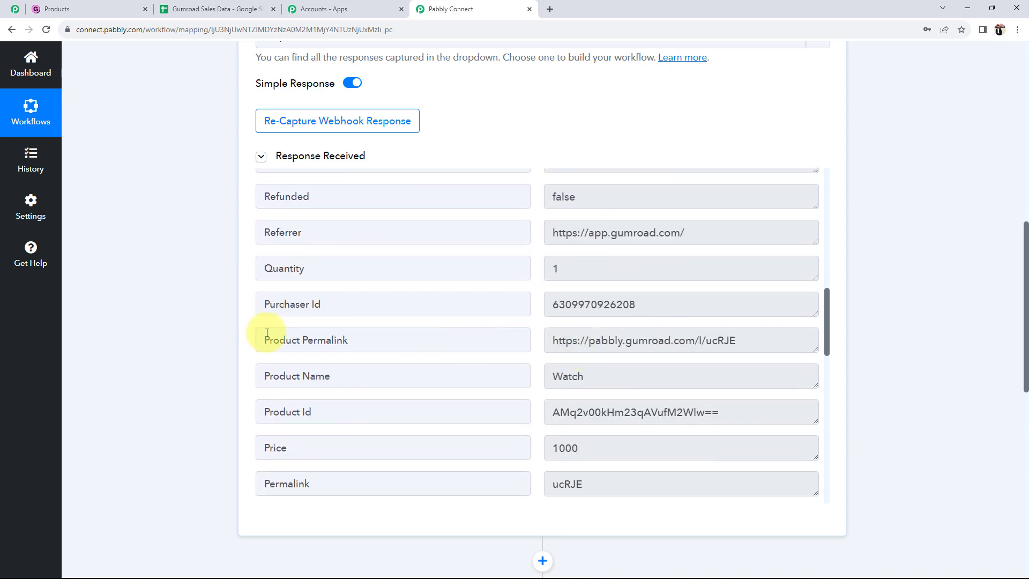
drag(596, 376, 542, 374)
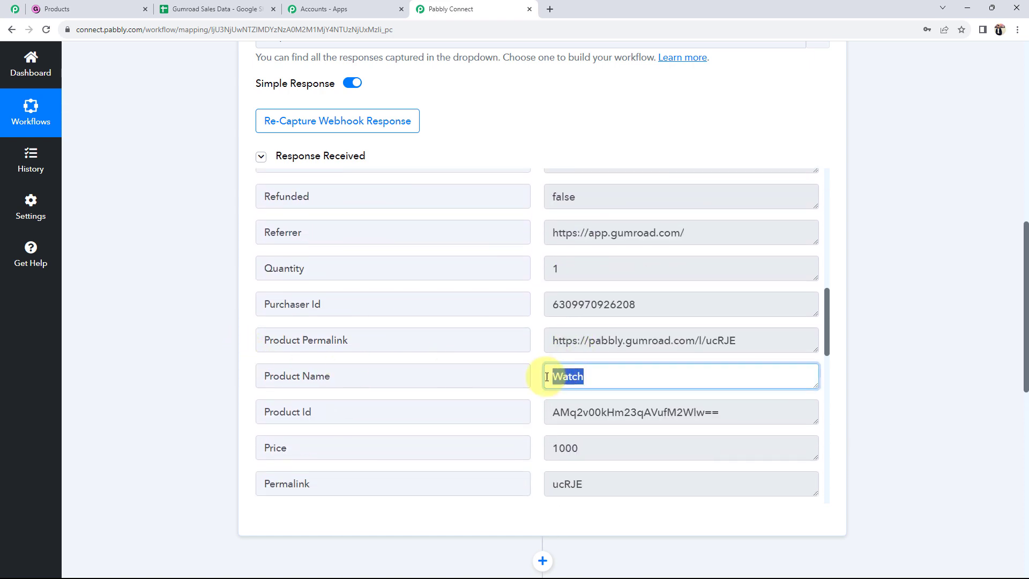
scroll(291, 381, down, 1)
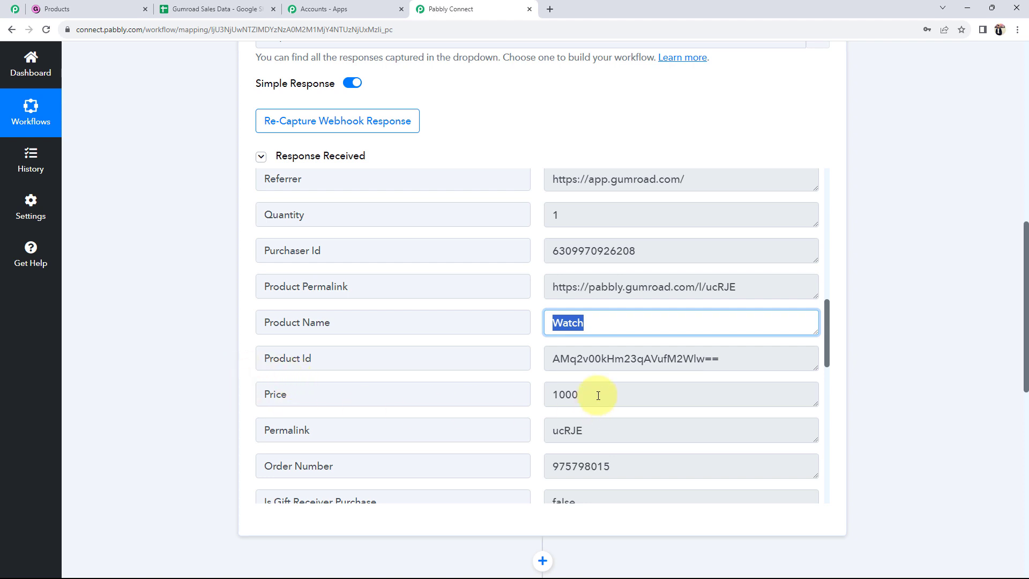
drag(594, 394, 550, 393)
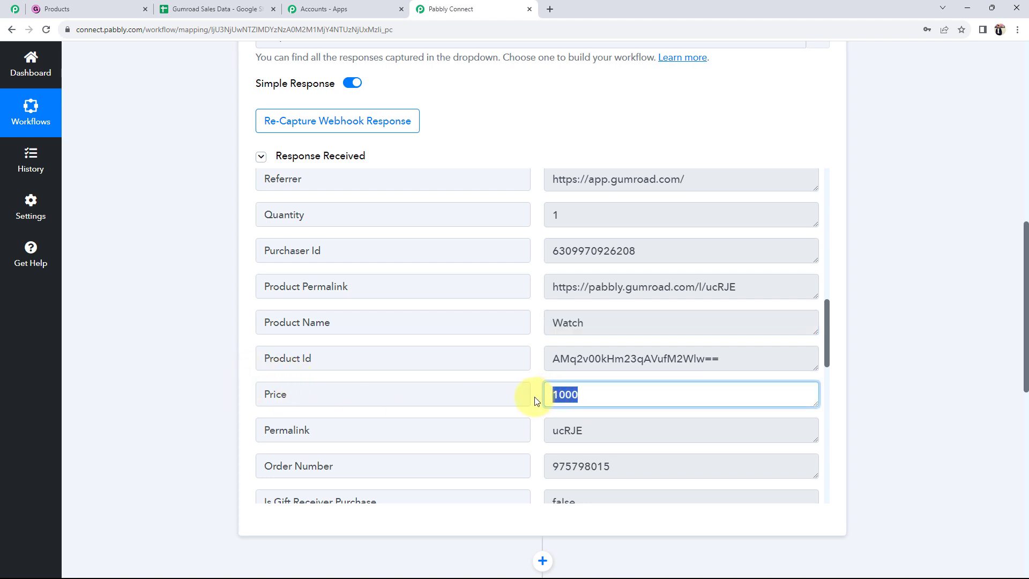
click(535, 396)
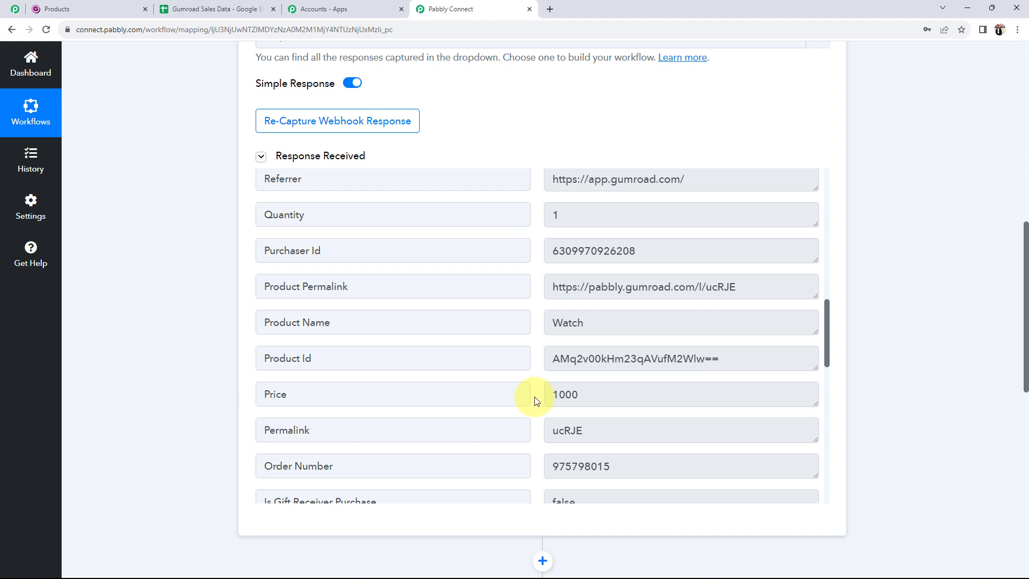
click(590, 397)
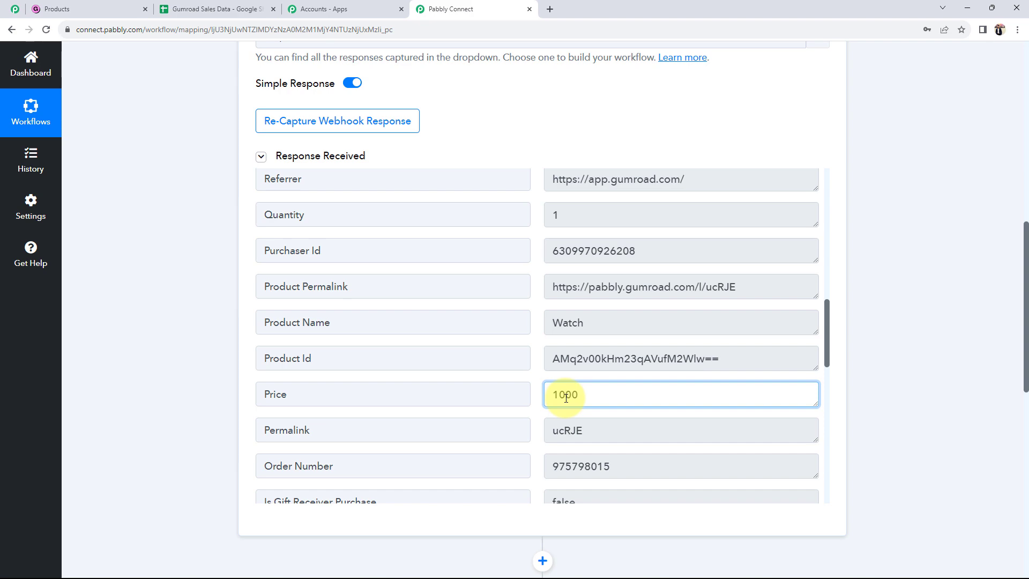
click(174, 422)
scroll(174, 420, up, 10)
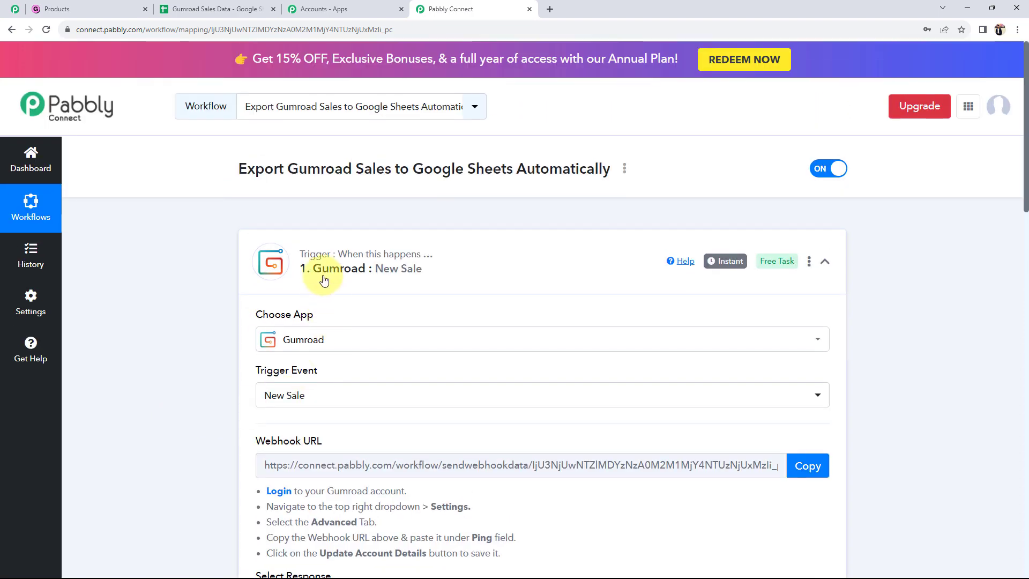
- Examine the price value in the captured Gumroad response and the Google Sheets action that follows the trigger
scroll(129, 346, down, 10)
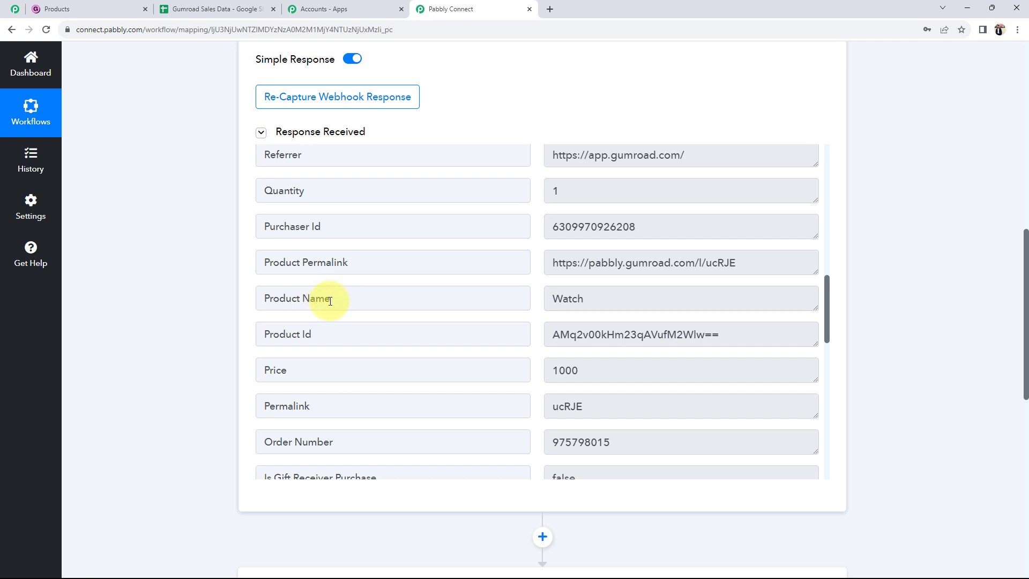
scroll(328, 296, down, 1)
scroll(211, 349, down, 6)
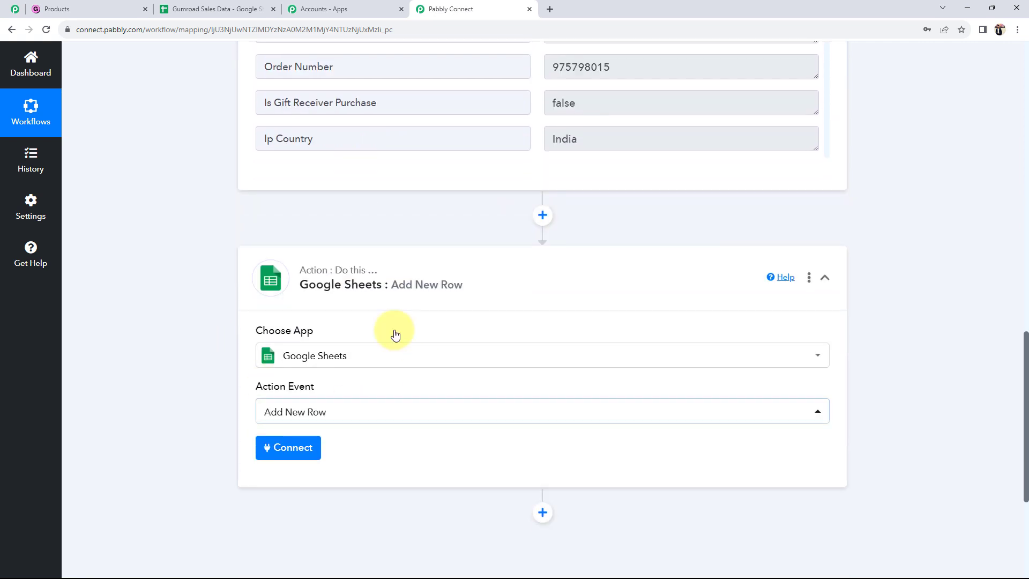
scroll(218, 358, up, 2)
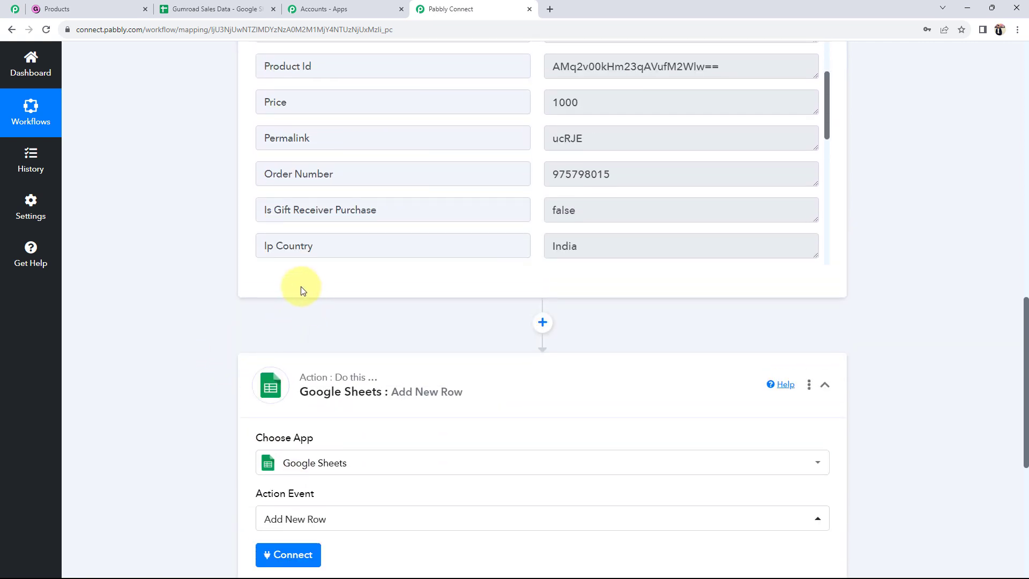
scroll(301, 288, up, 2)
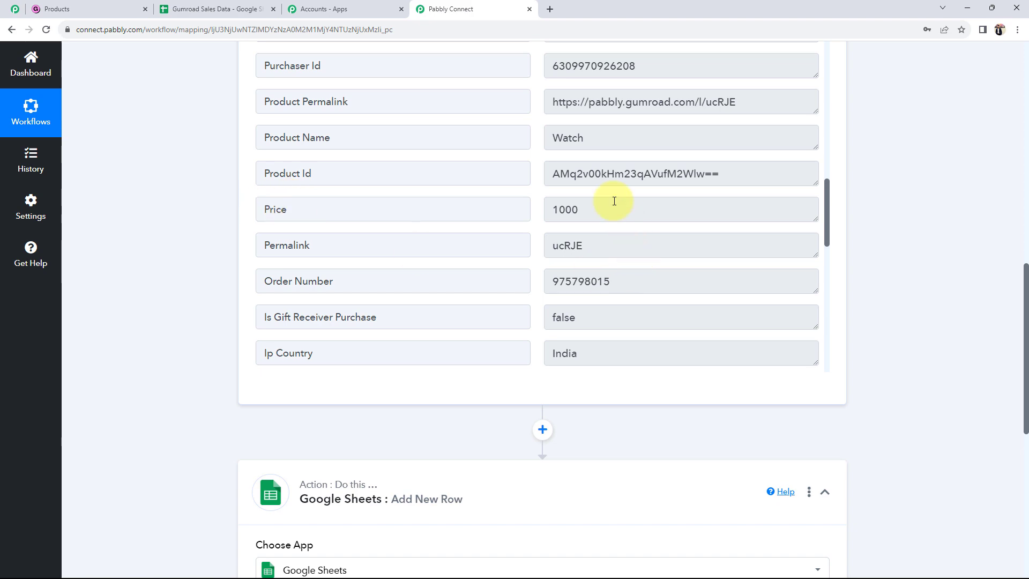
drag(615, 204, 491, 229)
scroll(177, 363, down, 1)
scroll(204, 360, up, 6)
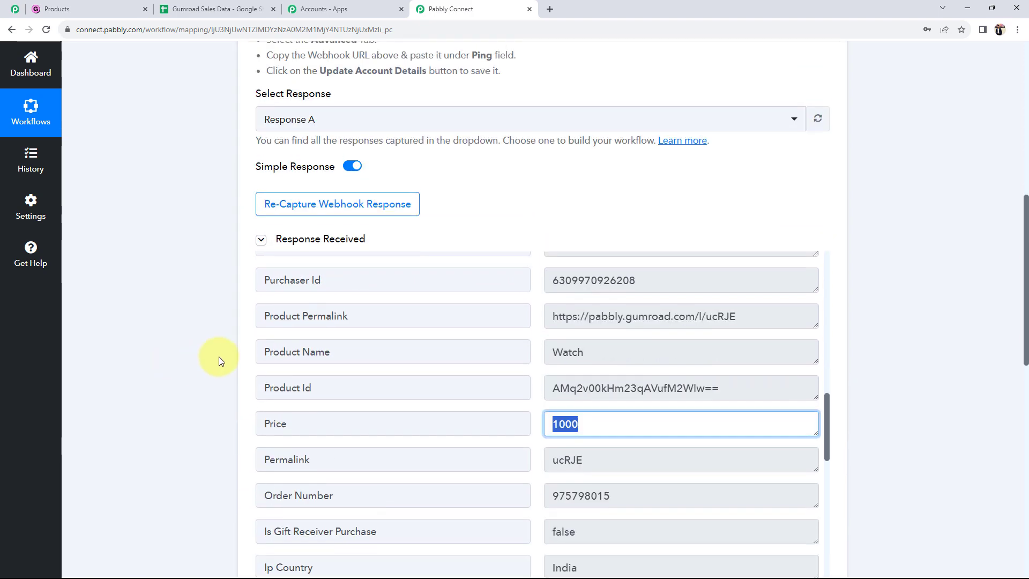
scroll(238, 361, down, 6)
scroll(239, 365, down, 4)
scroll(232, 283, up, 2)
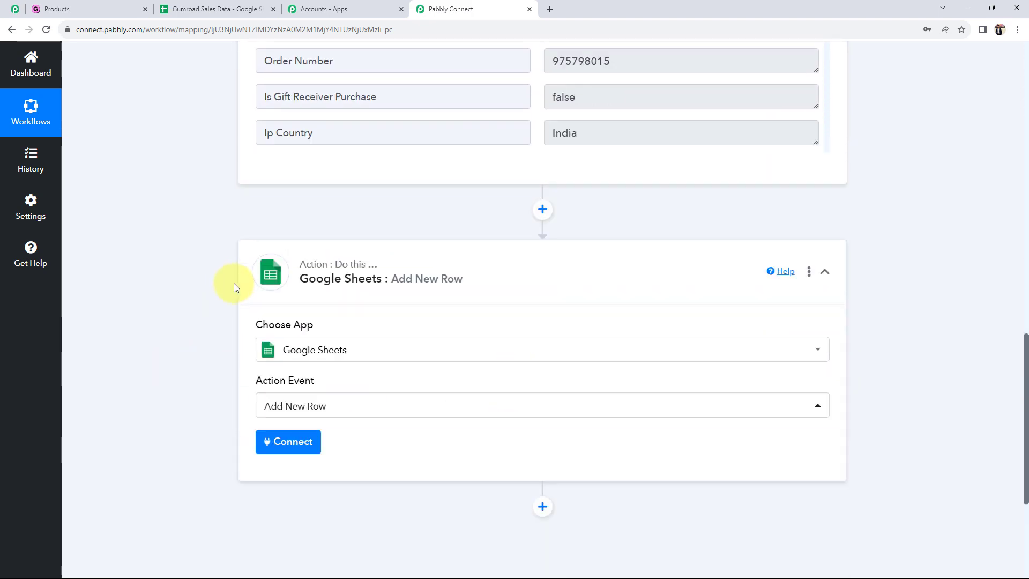
- Insert a Number Formatter by Pabbly action between the Gumroad trigger and the Google Sheets action
click(541, 273)
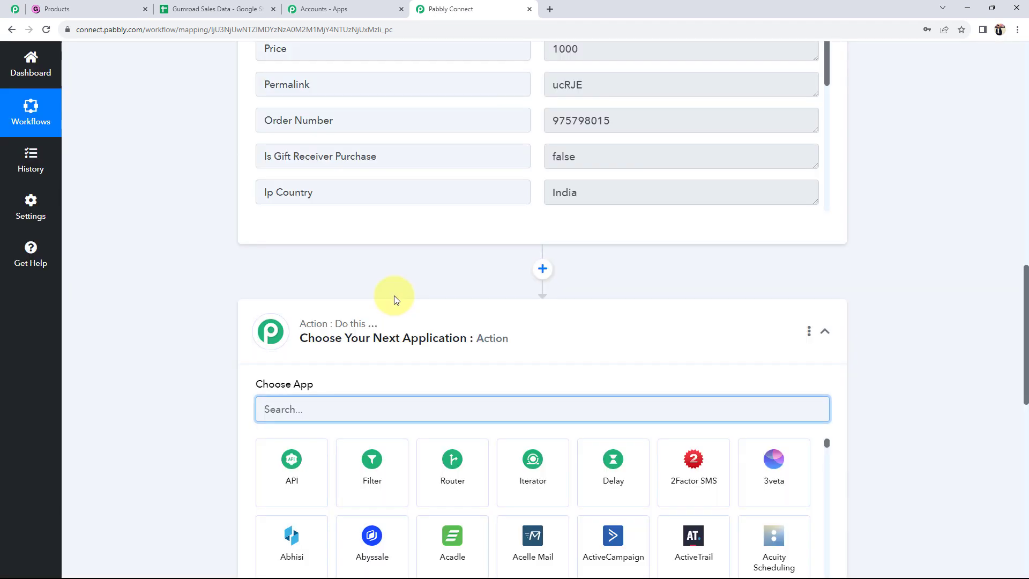
text(numb)
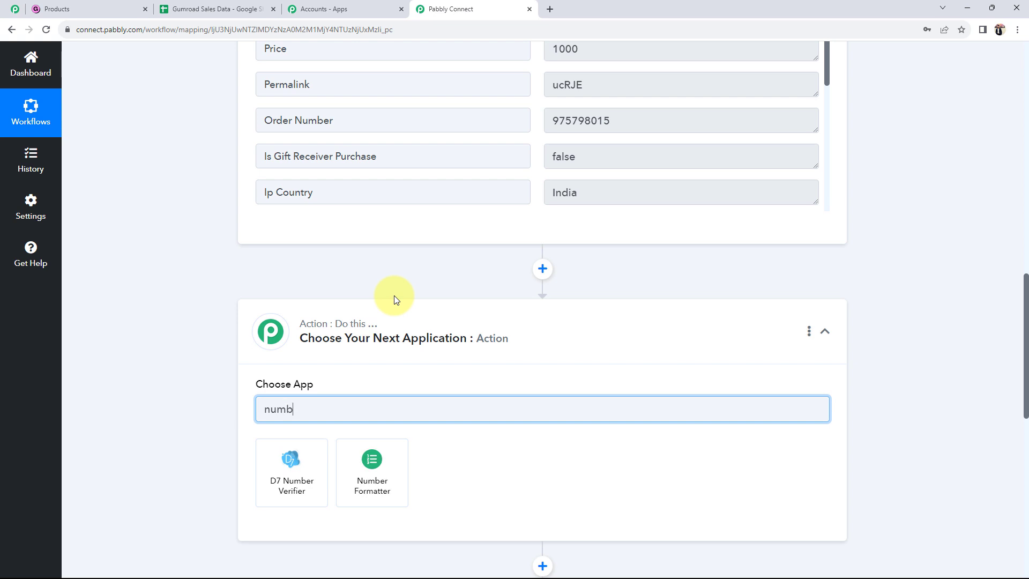
click(370, 463)
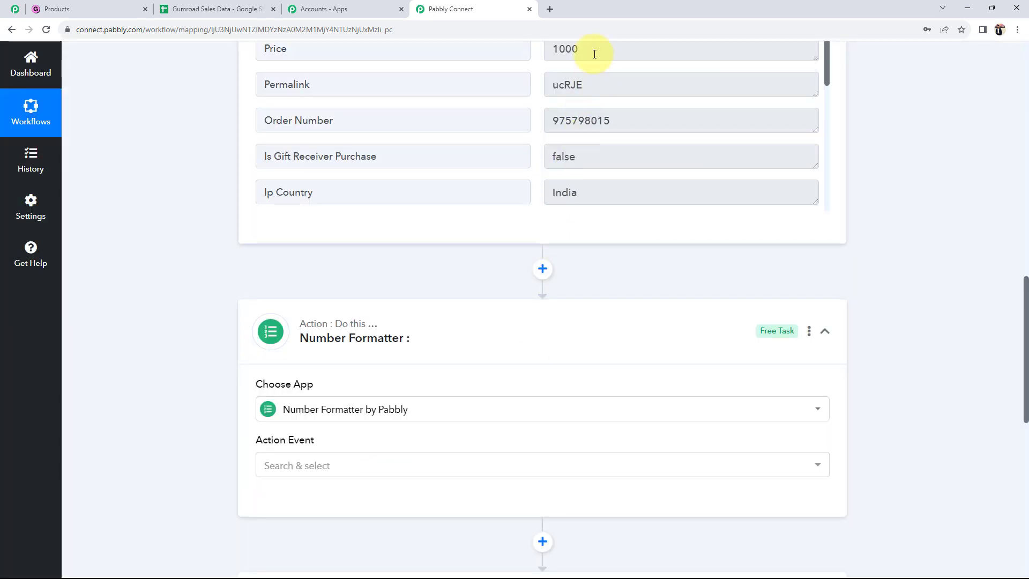
- Set the Number Formatter's action event to Perform Math Operation and connect it
drag(592, 49, 489, 46)
scroll(225, 322, down, 3)
click(301, 304)
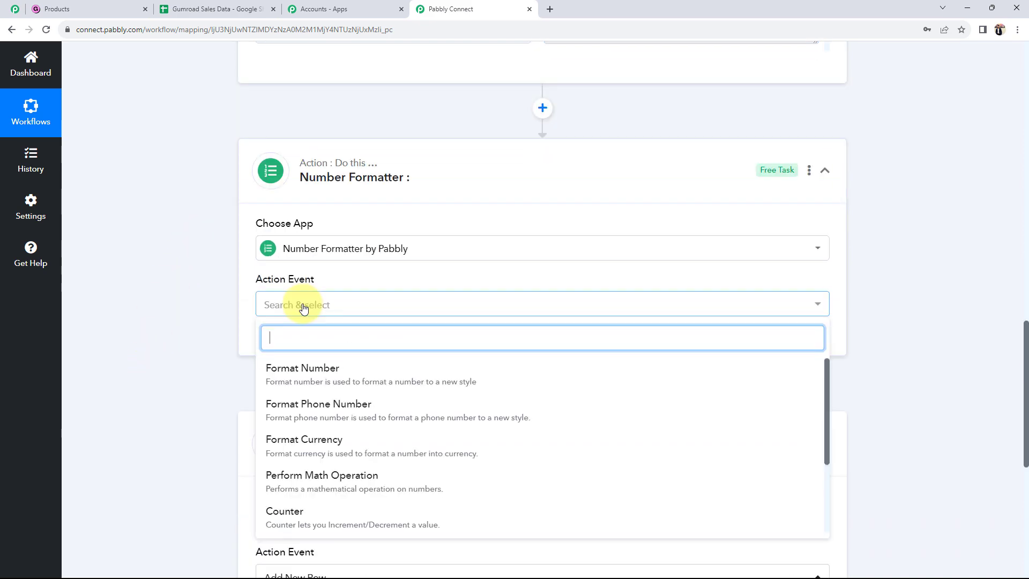
click(300, 485)
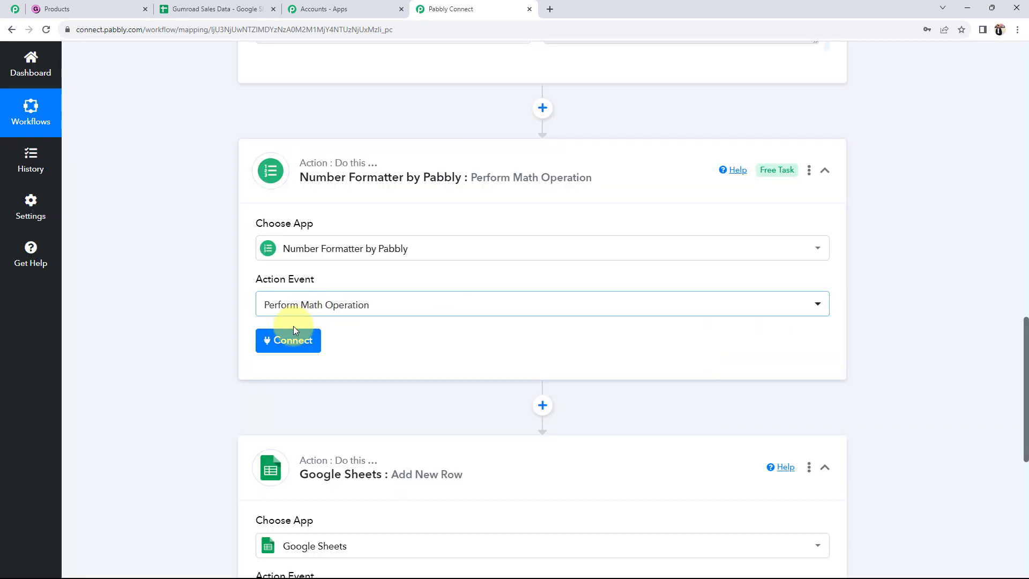
click(291, 337)
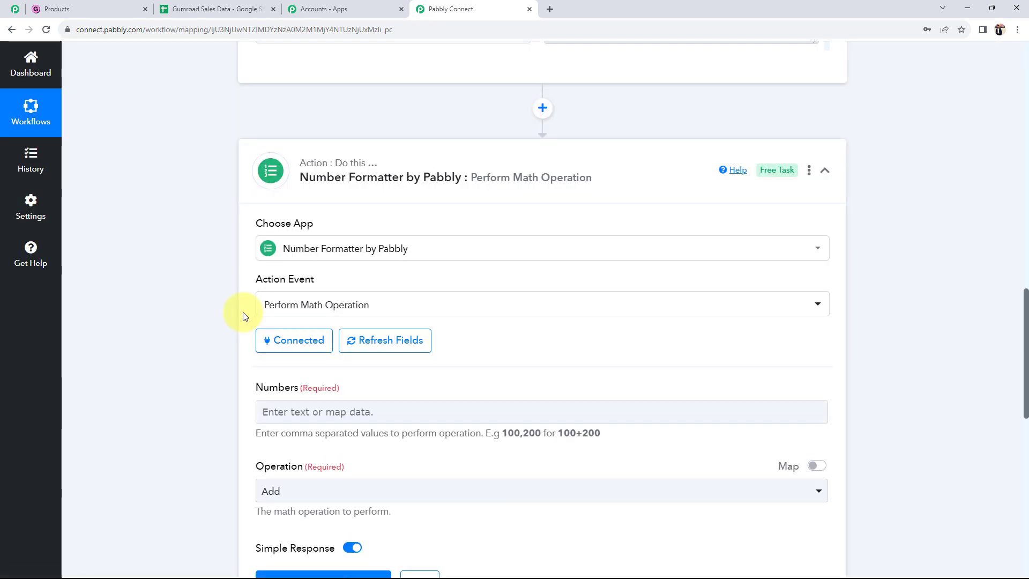
- Review the math operation's required Numbers input against the price in the captured Gumroad response
scroll(243, 317, down, 1)
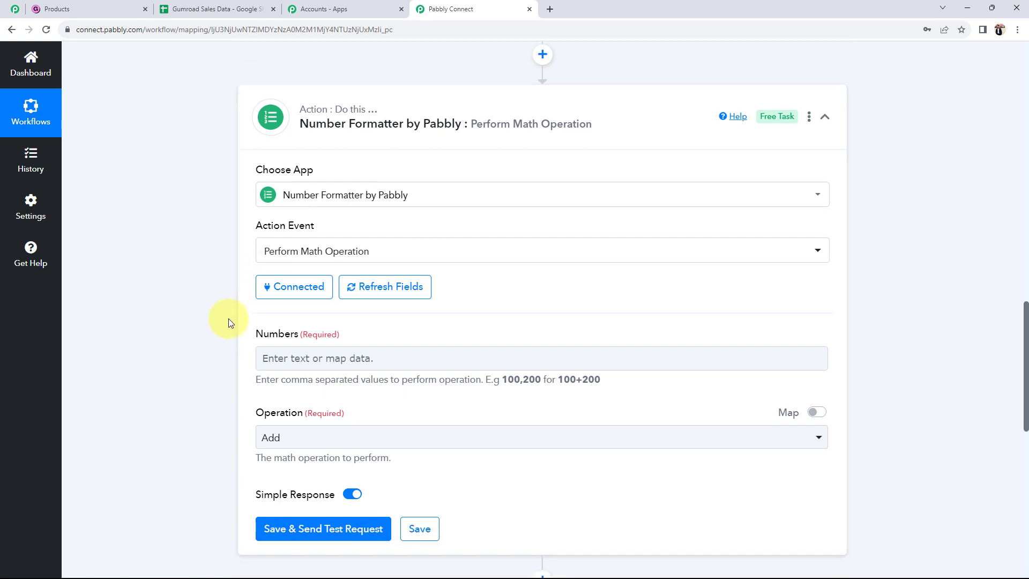
drag(258, 333, 292, 338)
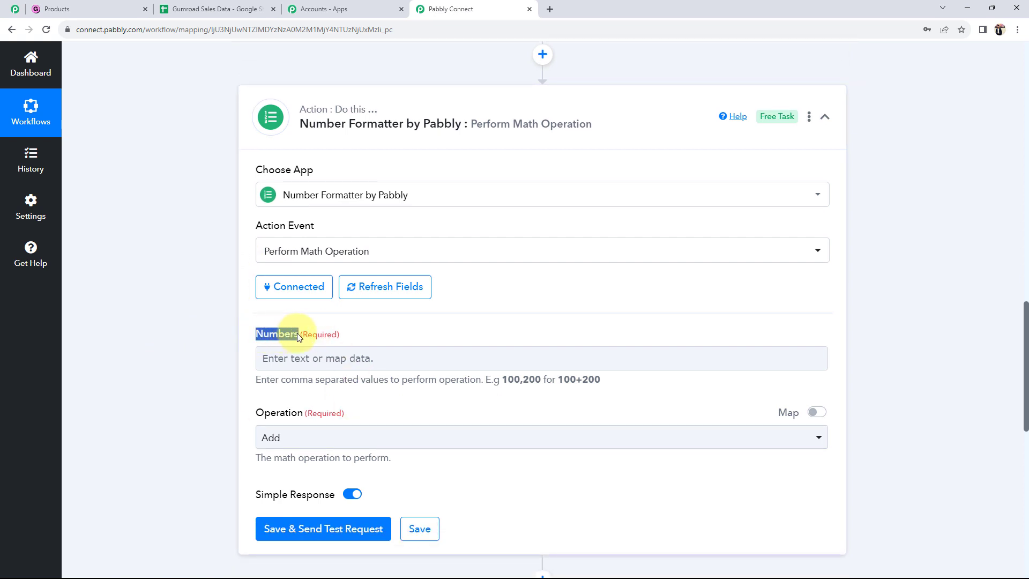
click(330, 354)
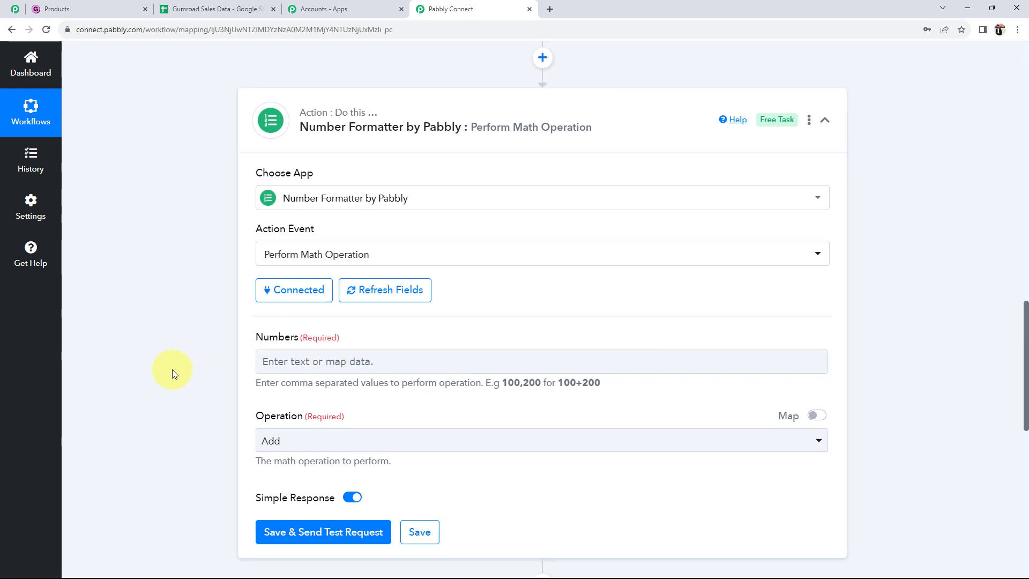
scroll(172, 368, up, 10)
click(655, 374)
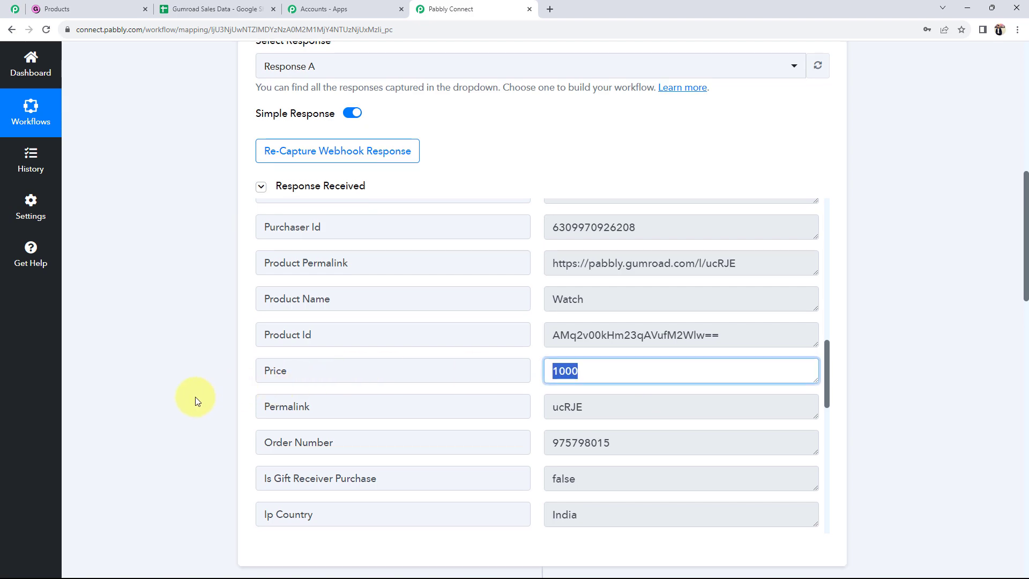
scroll(195, 397, up, 9)
scroll(139, 311, down, 19)
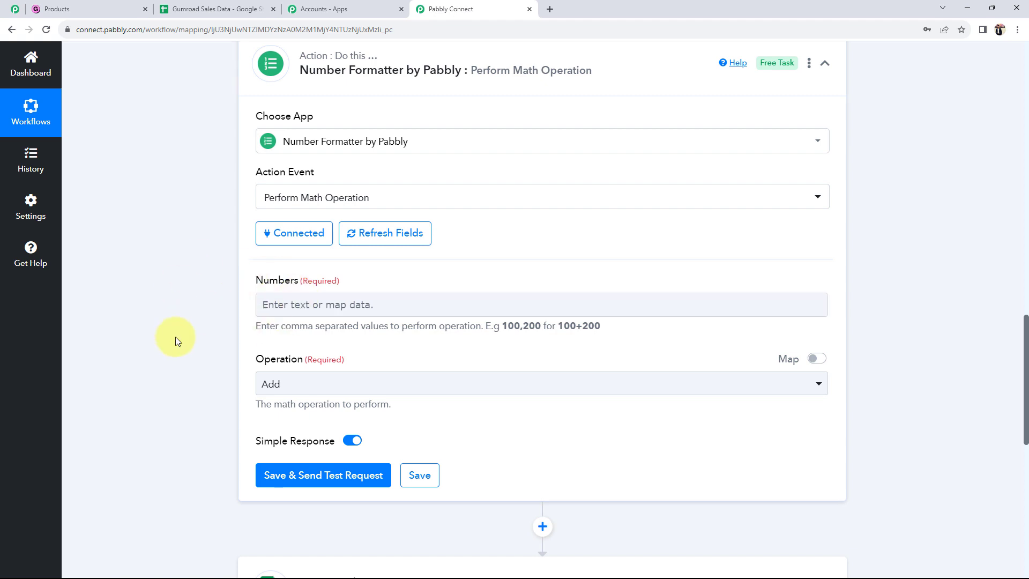
- Map the Price from the Gumroad New Sale response into the math operation's Numbers field
click(288, 302)
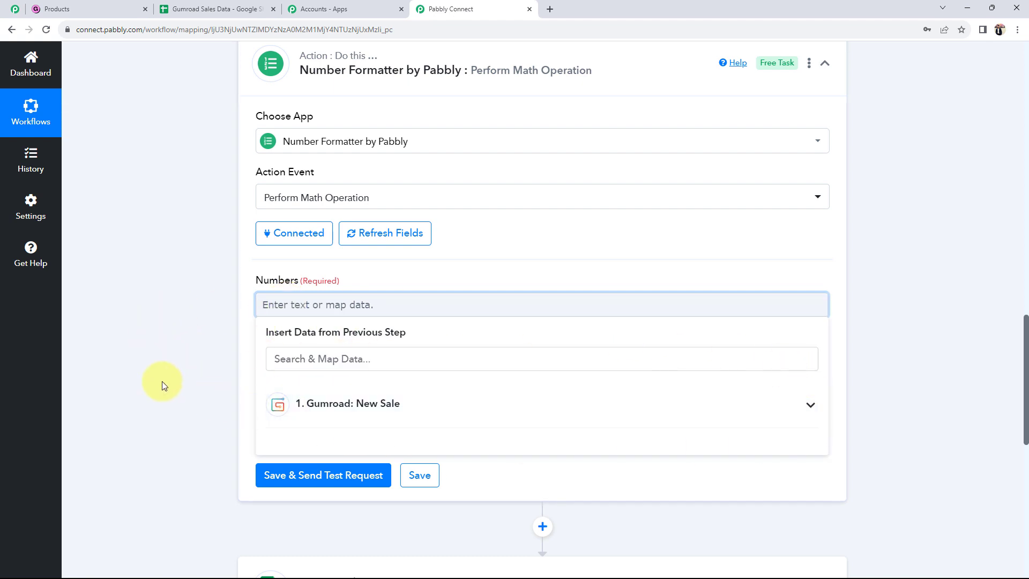
click(811, 405)
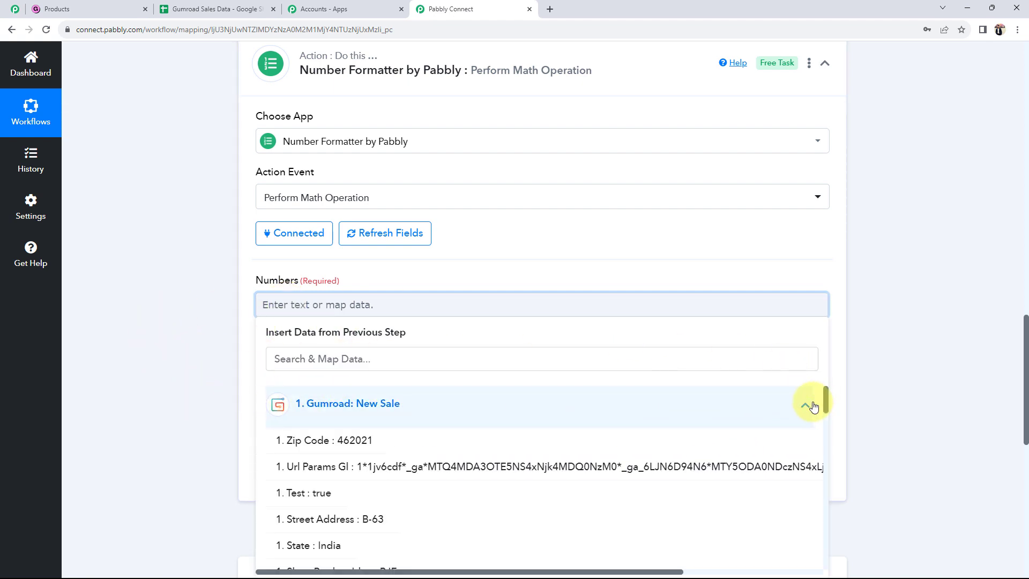
scroll(142, 407, down, 2)
scroll(150, 405, down, 1)
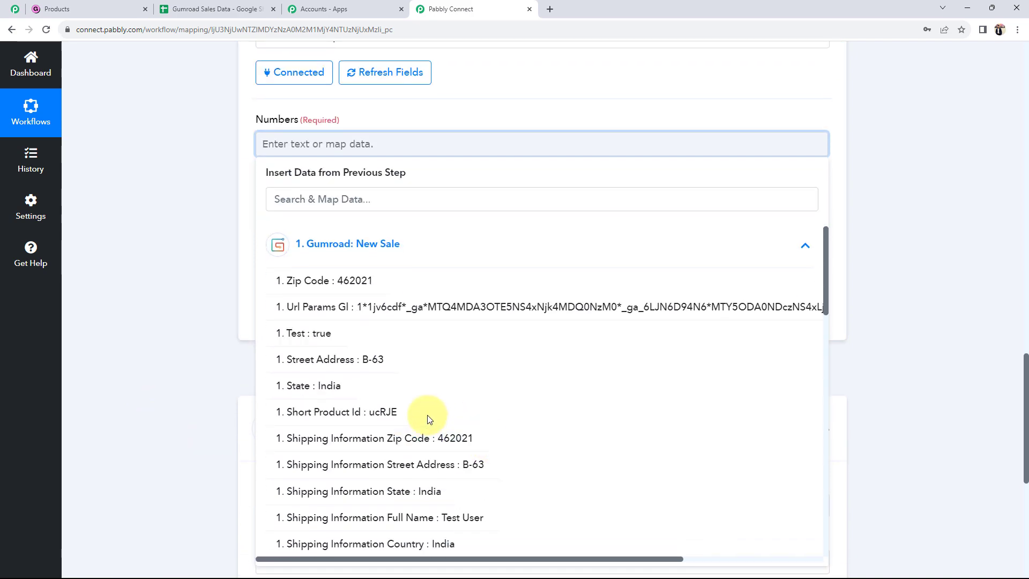
scroll(427, 413, down, 3)
scroll(545, 372, down, 2)
scroll(368, 382, down, 4)
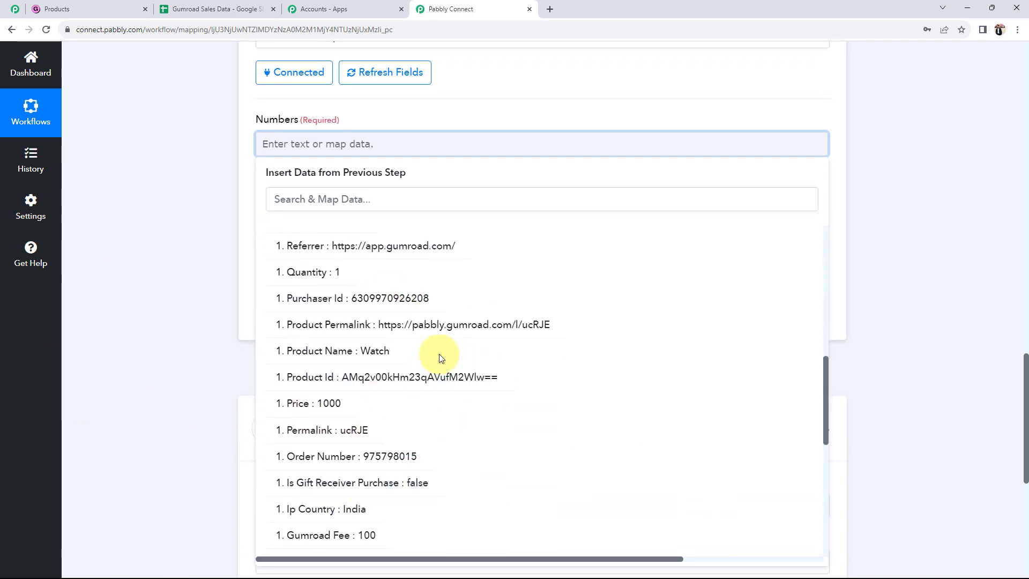
click(308, 410)
click(146, 232)
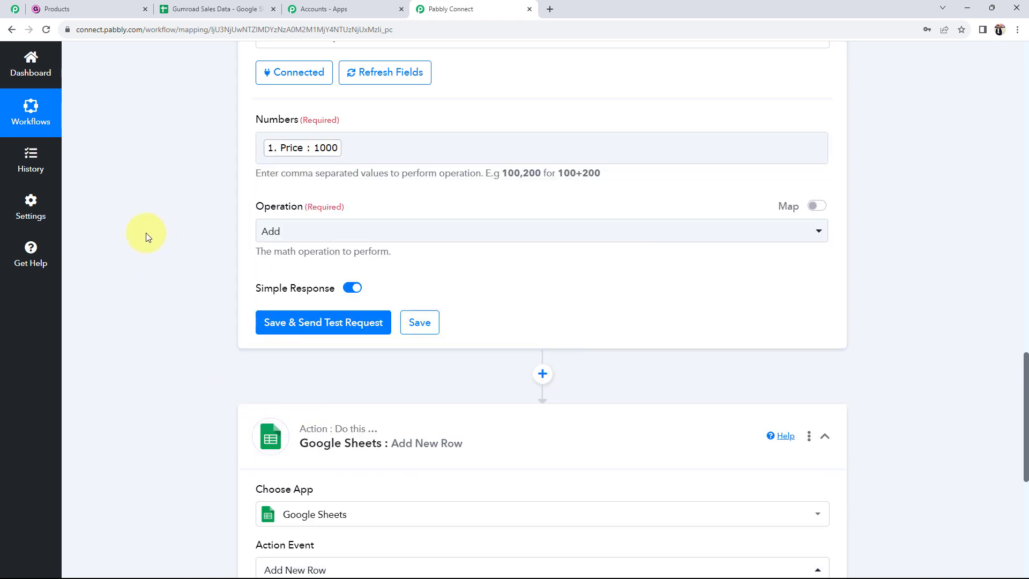
- Add 100 after the mapped price as a second comma-separated number, and set the operation to Divide
click(396, 146)
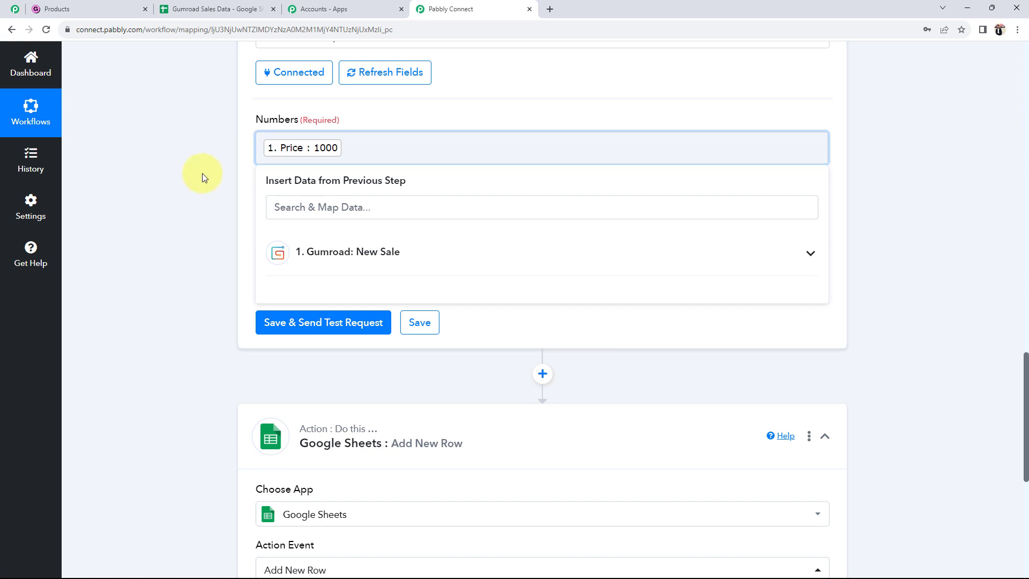
text(,100)
click(202, 177)
click(292, 228)
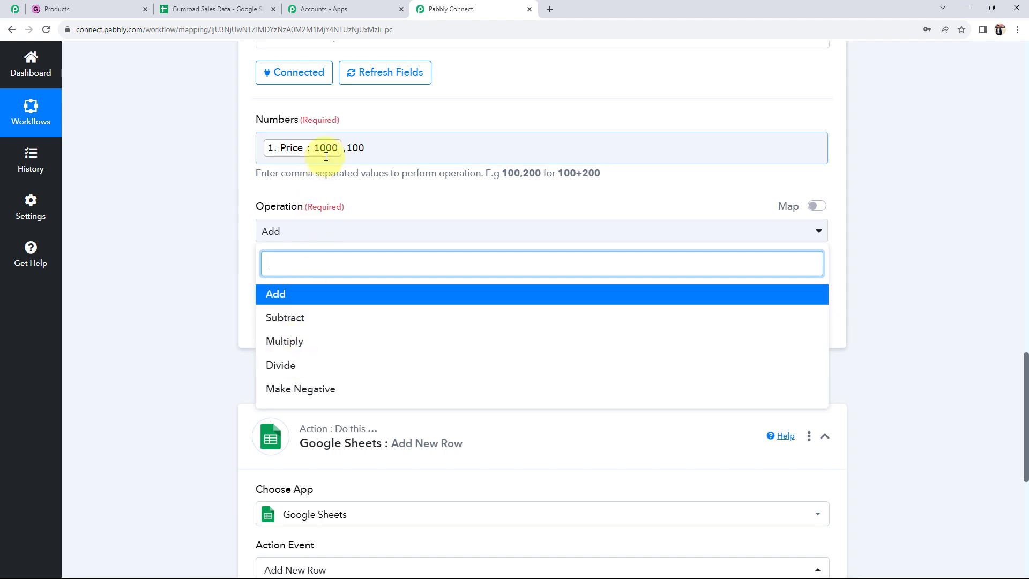
click(289, 364)
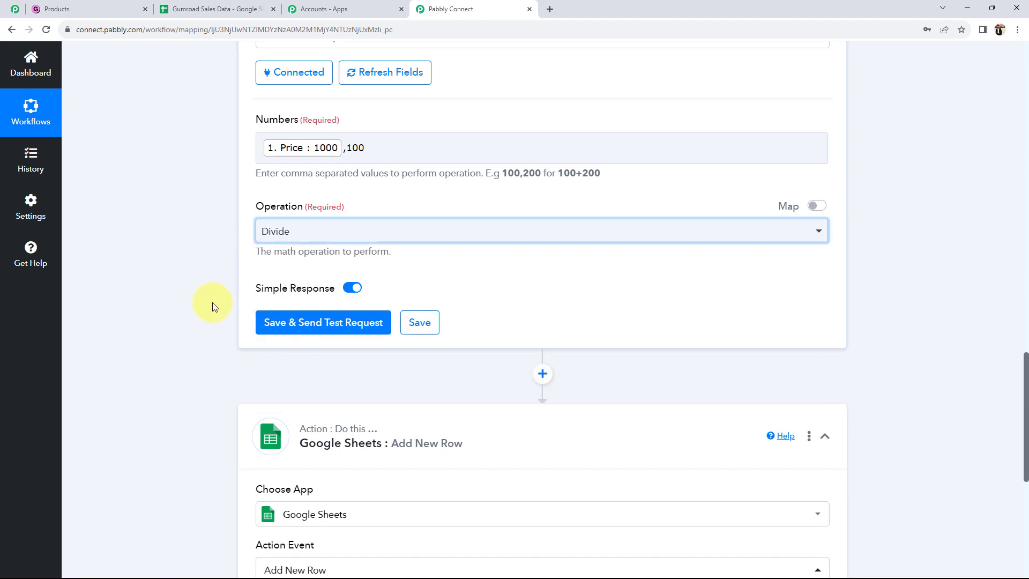
- Save the math operation, send a test request and check the returned result
click(279, 324)
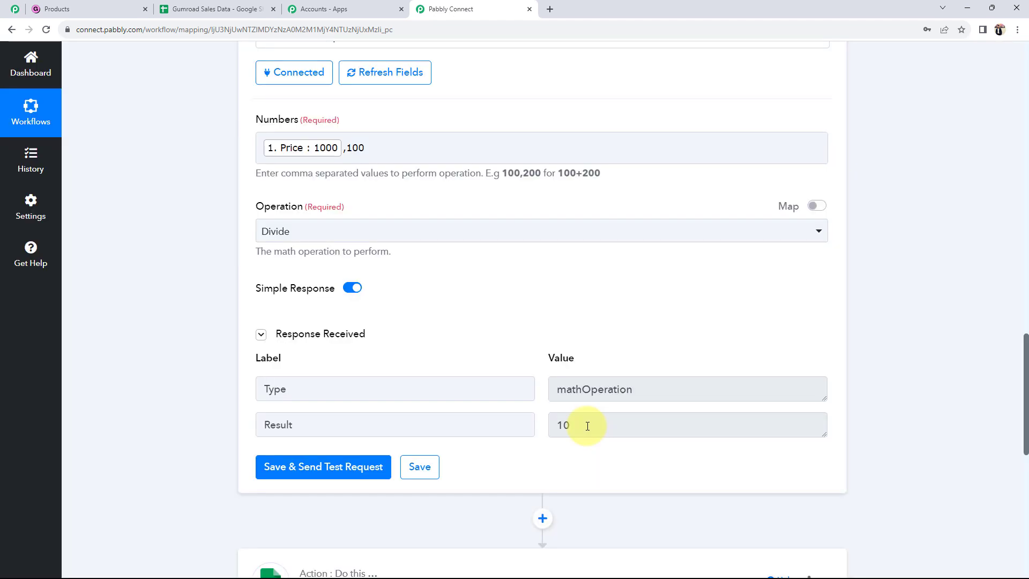
click(584, 427)
double_click(561, 425)
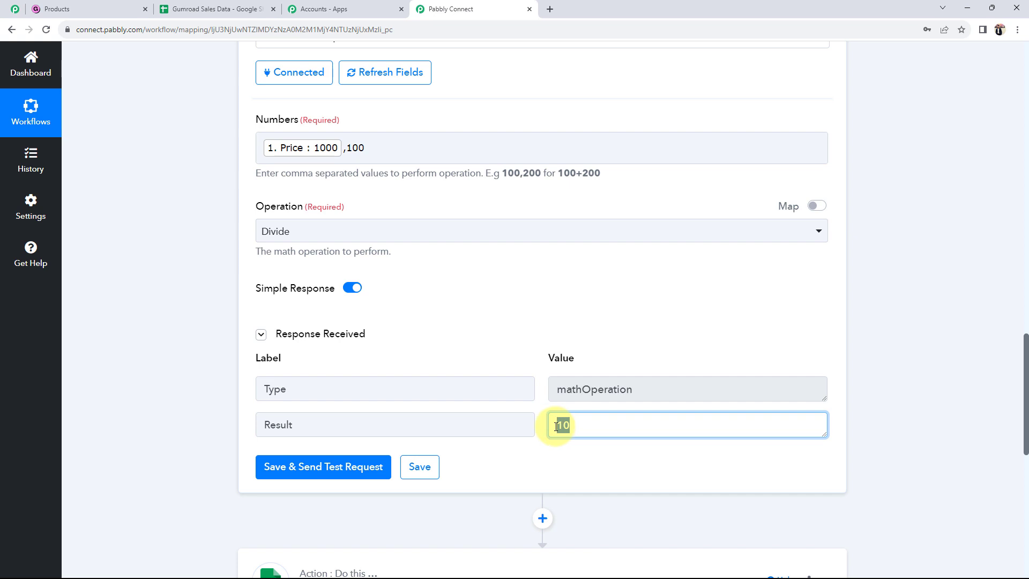
click(194, 398)
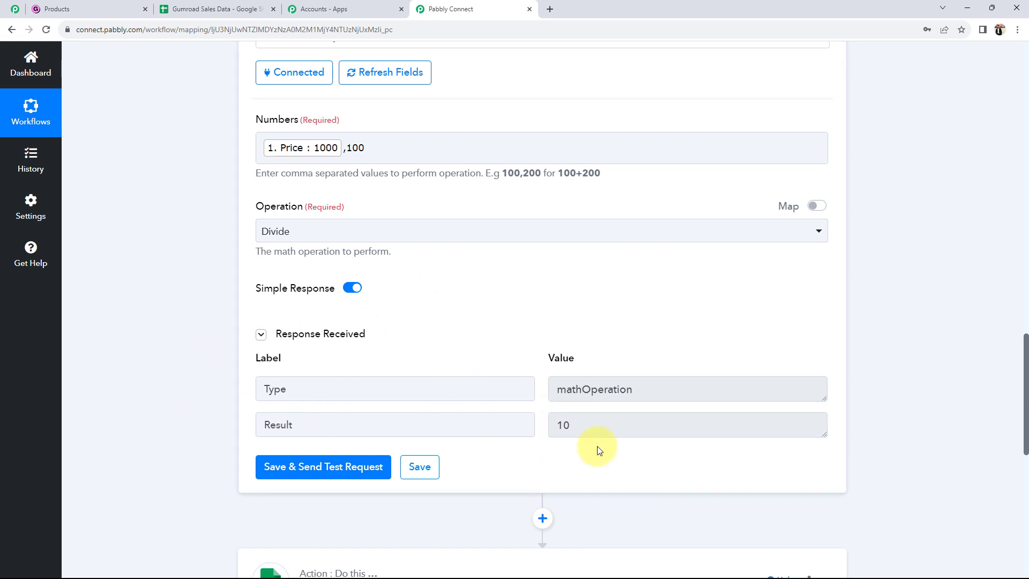
- Open the connection setup for the Google Sheets Add New Row action and choose to add a new connection
scroll(321, 392, down, 5)
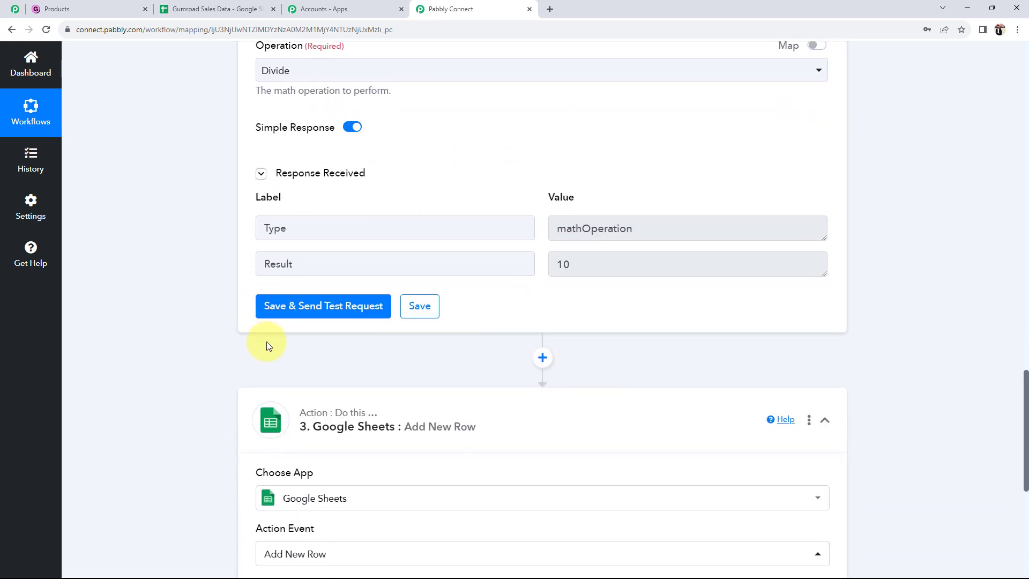
scroll(157, 339, down, 2)
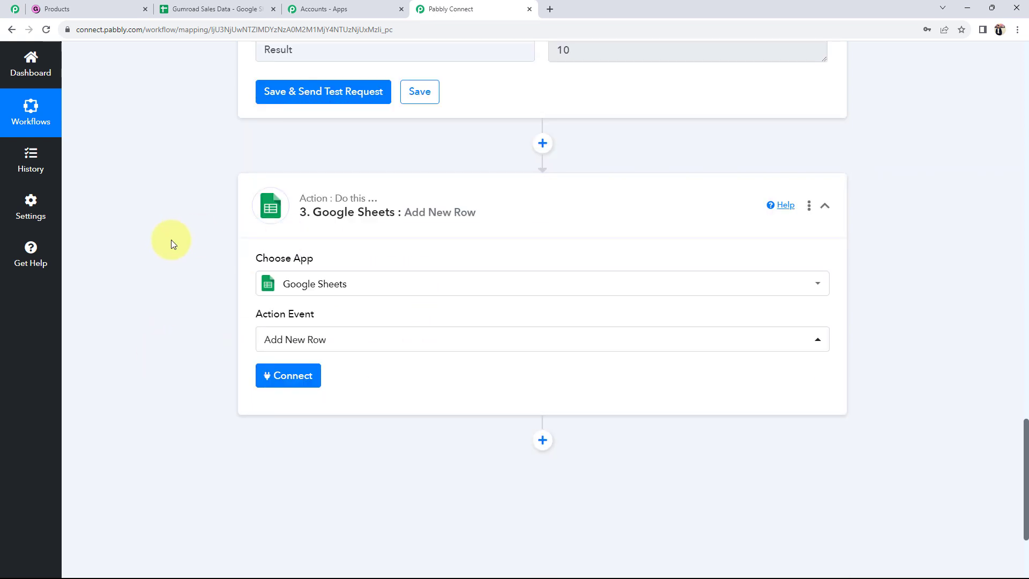
scroll(171, 244, down, 1)
click(316, 327)
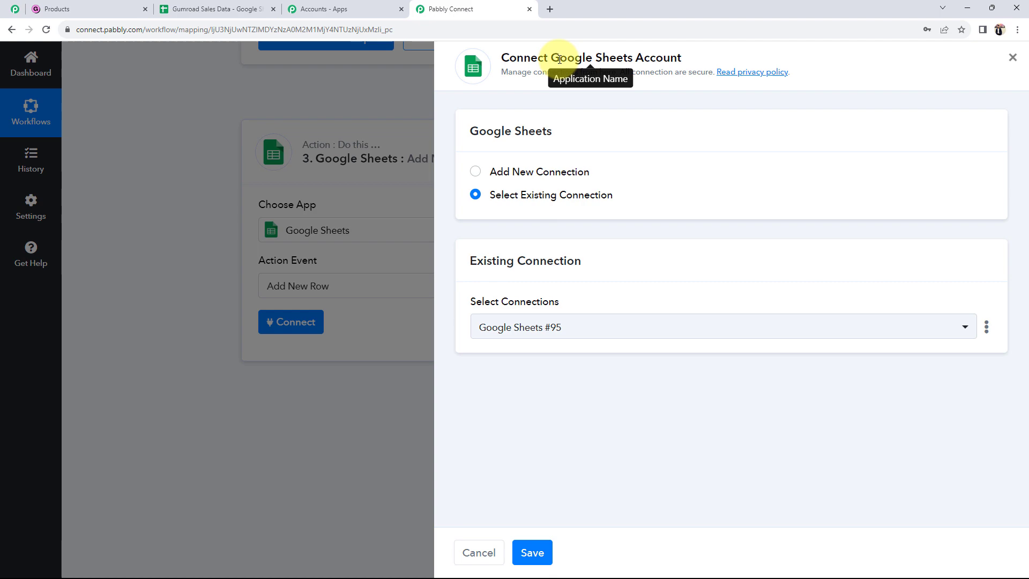
drag(551, 56, 572, 71)
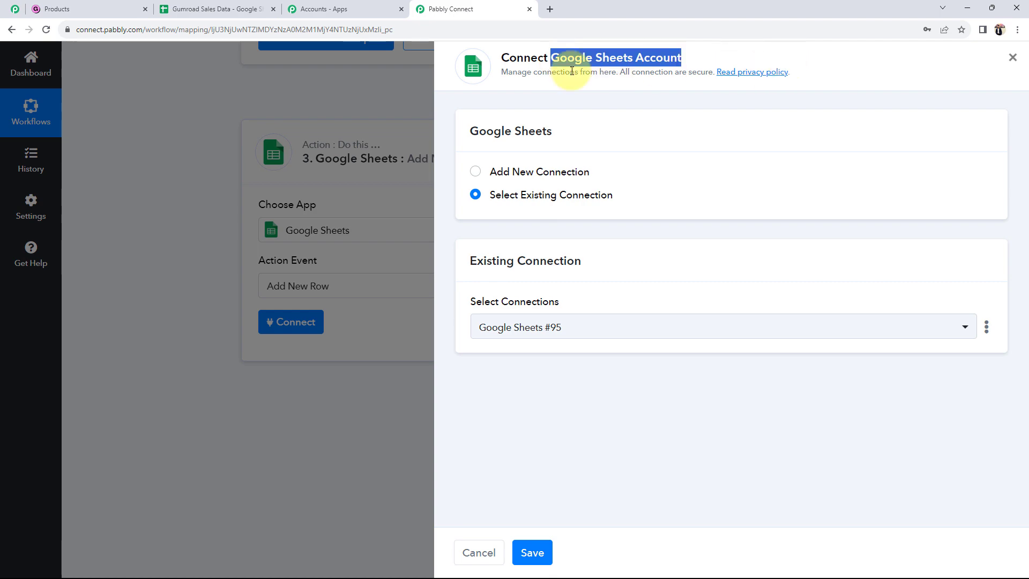
click(475, 171)
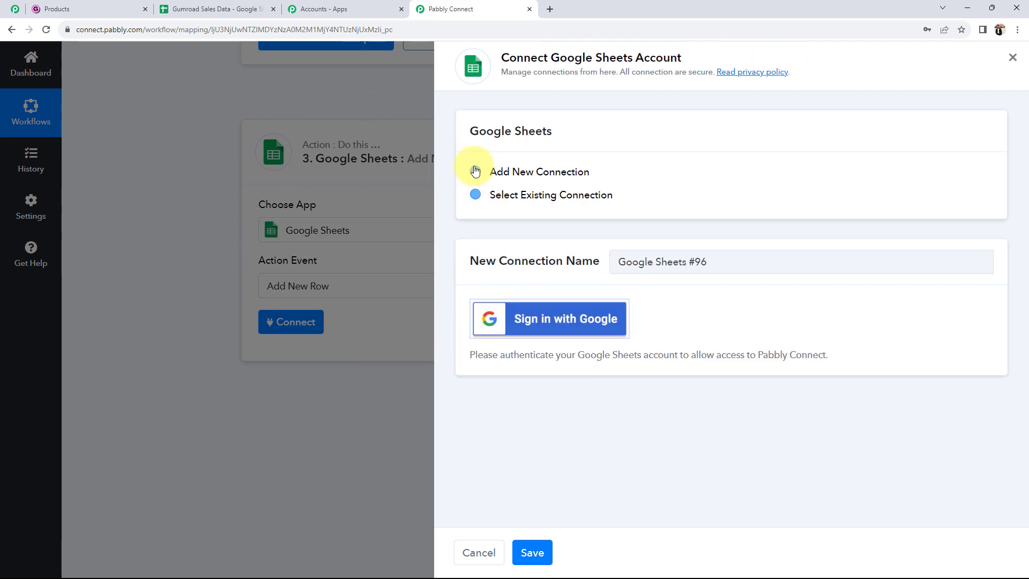
- Sign in with the Google account and grant Pabbly Connect Sheets access to authorize the new connection
click(519, 326)
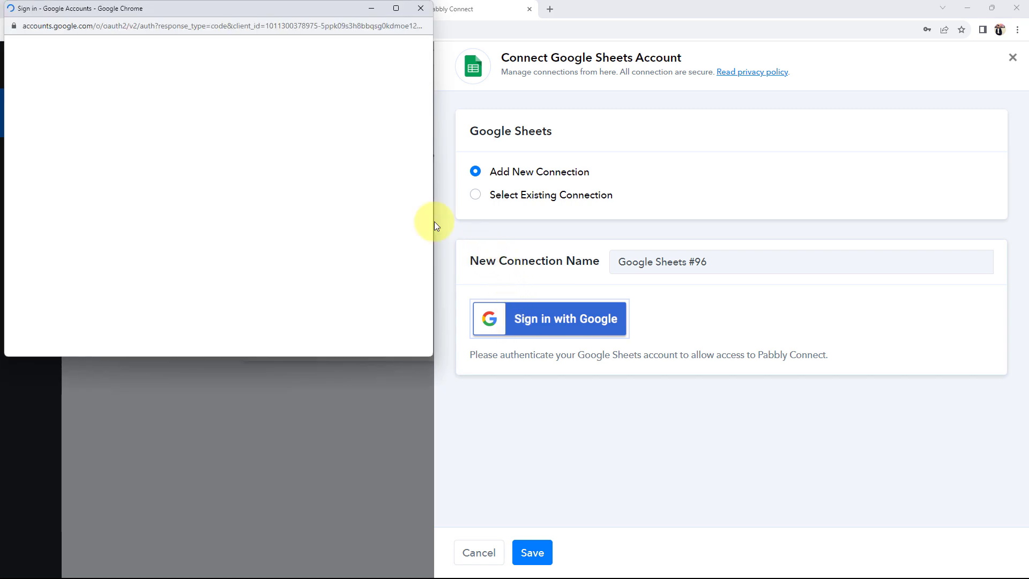
click(93, 222)
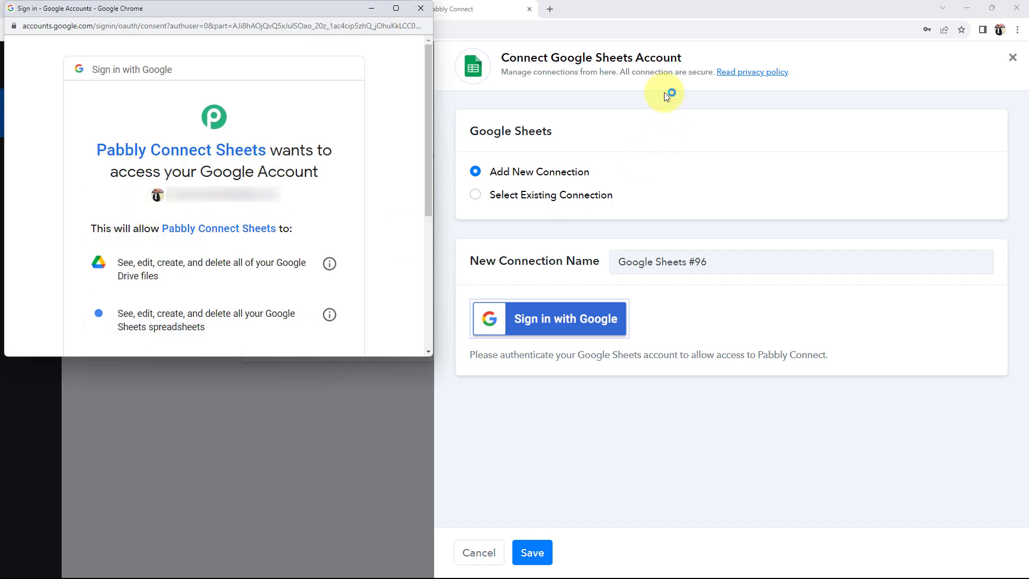
scroll(287, 138, down, 4)
click(283, 259)
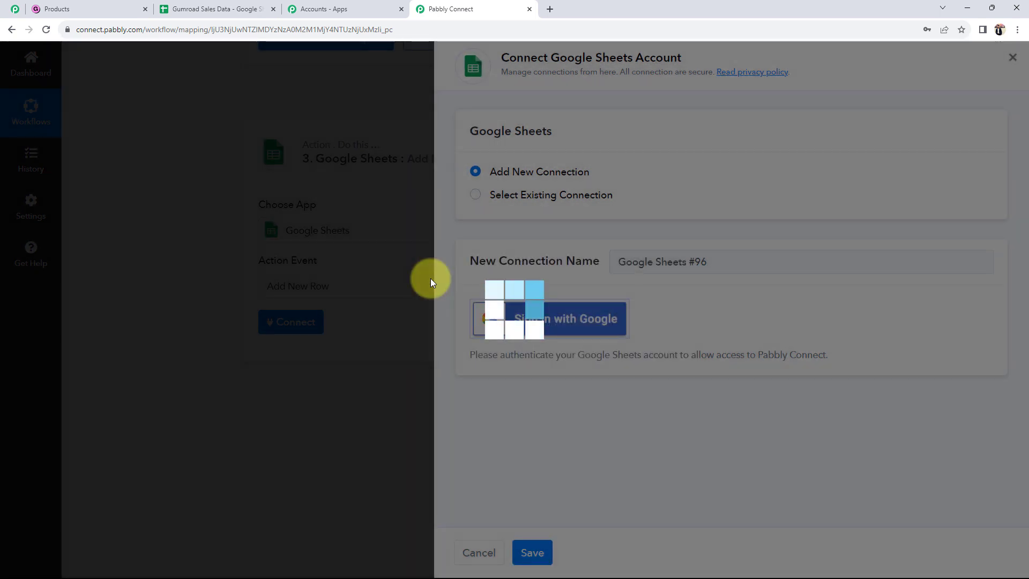
- Check the sales spreadsheet's title in Google Sheets and select Gumroad Sales Data as the action's spreadsheet
scroll(204, 330, down, 2)
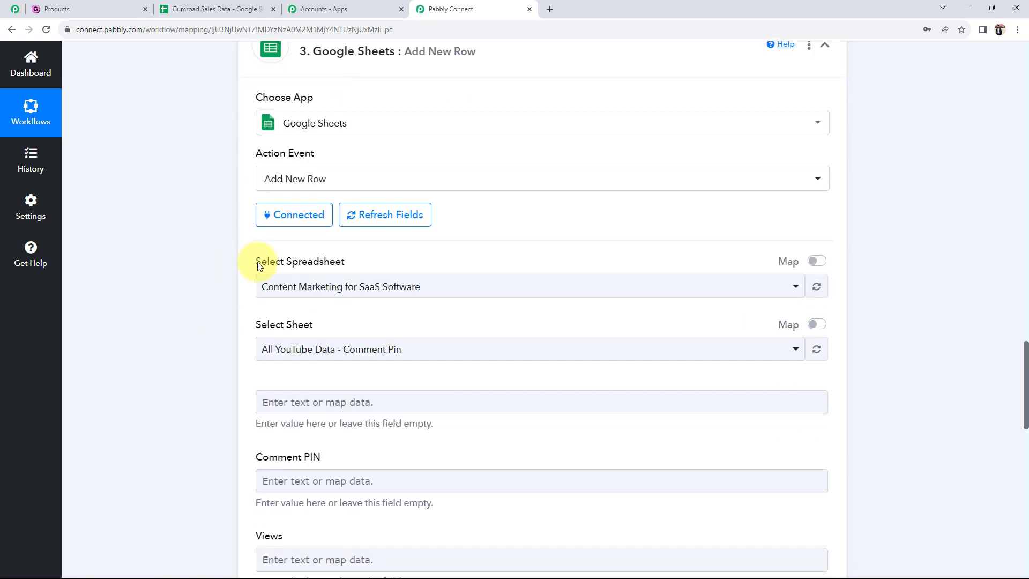
drag(259, 266, 340, 262)
click(235, 317)
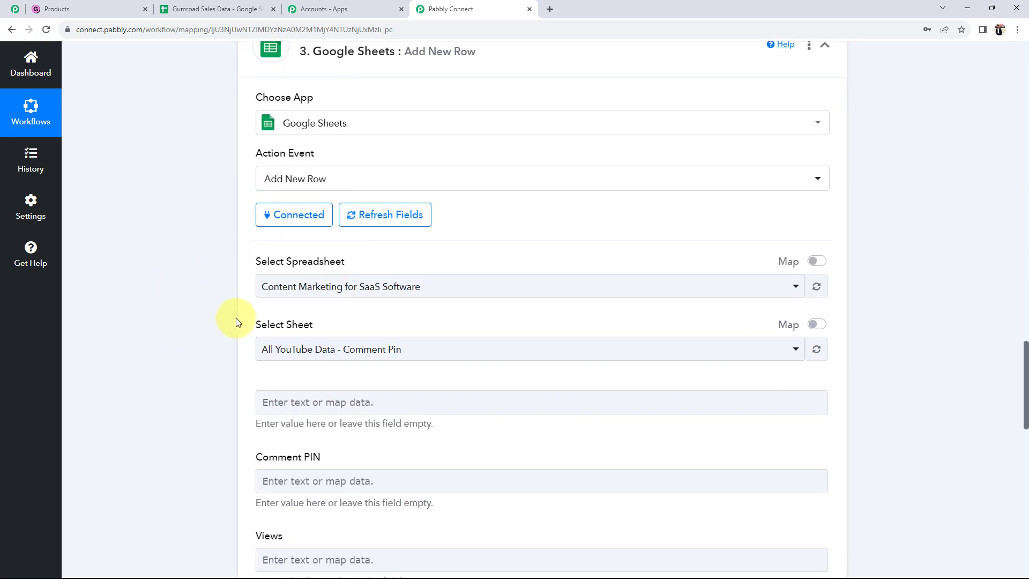
click(204, 6)
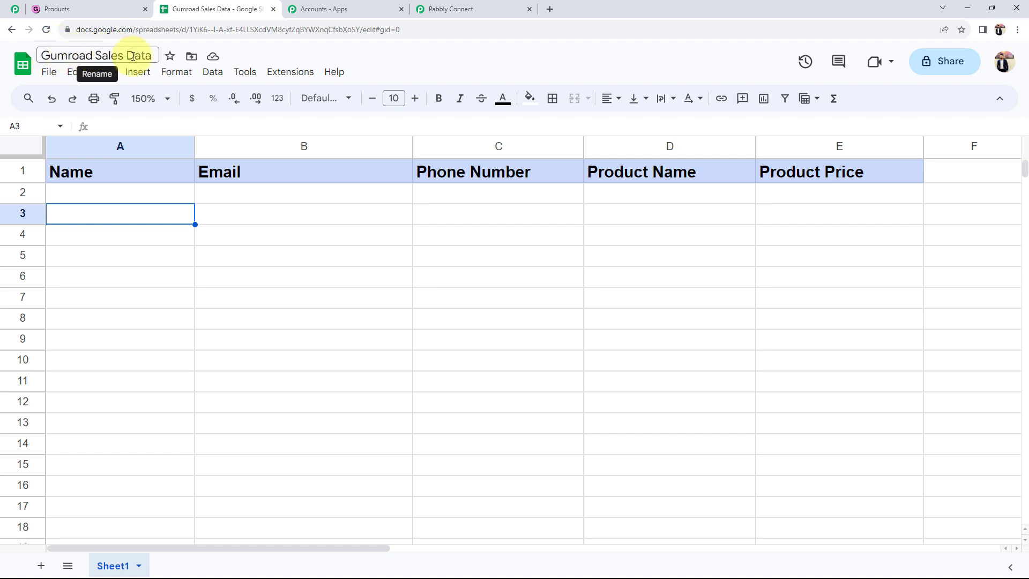
click(422, 8)
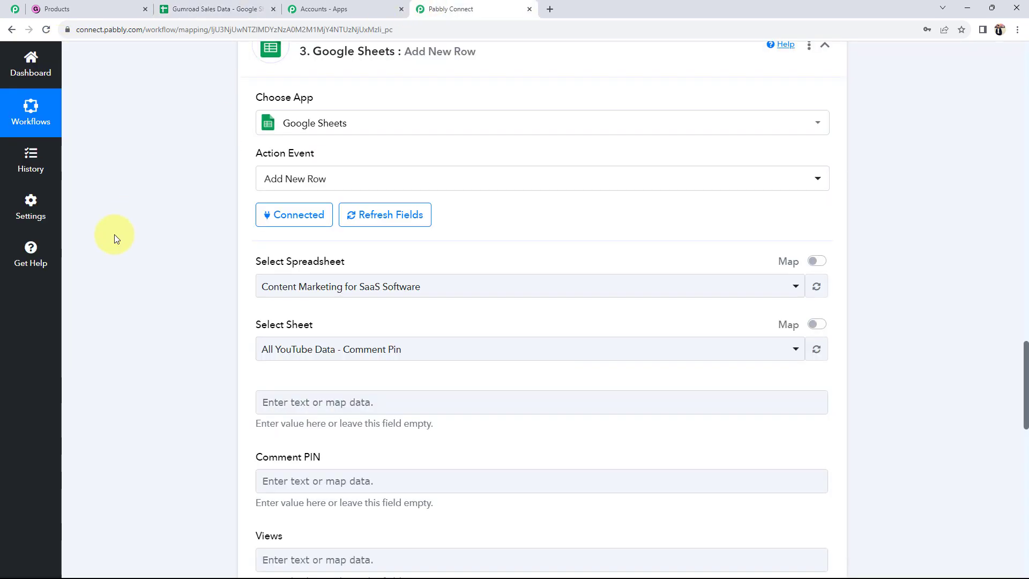
click(328, 290)
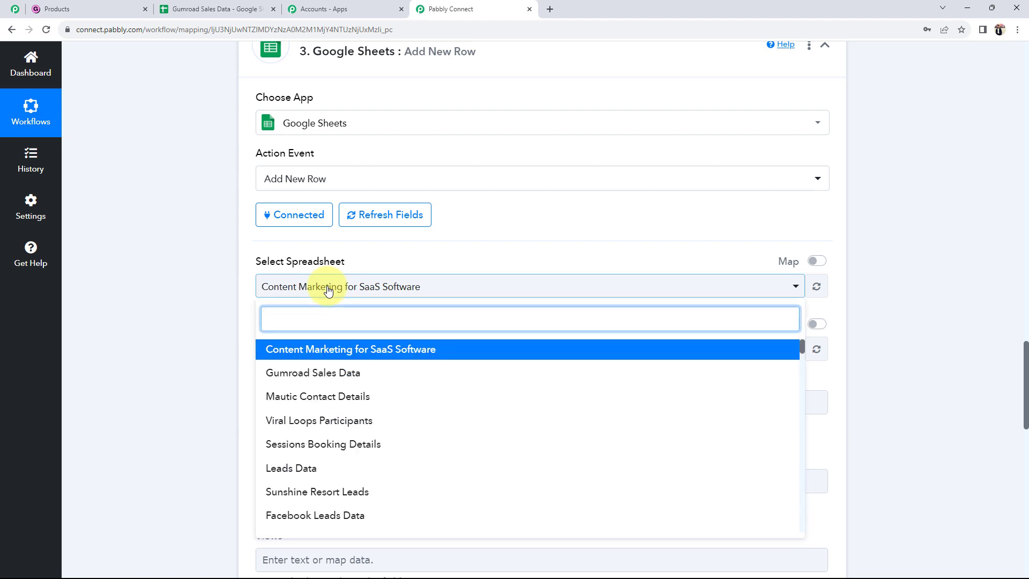
scroll(273, 443, down, 5)
scroll(306, 453, up, 5)
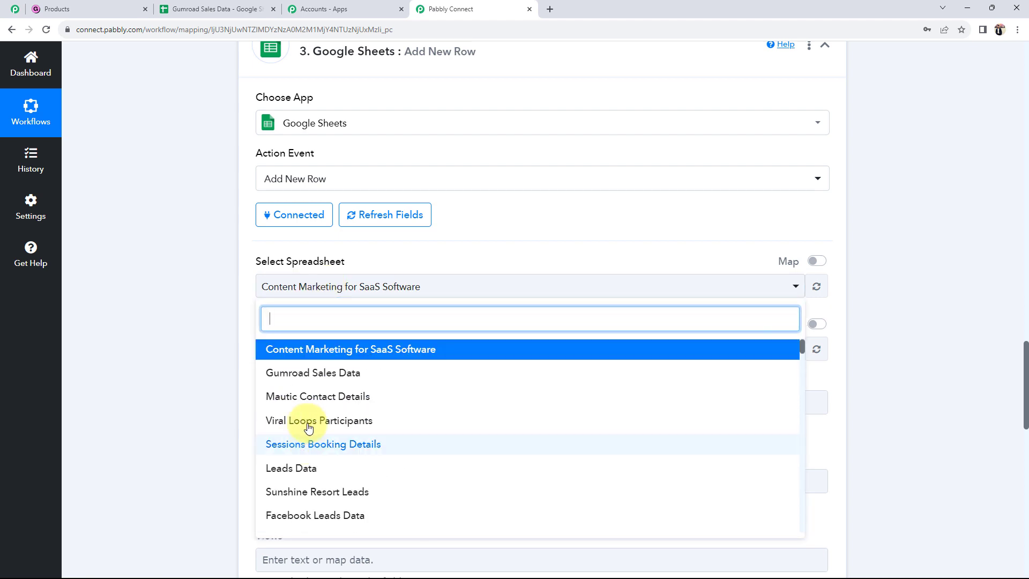
click(302, 374)
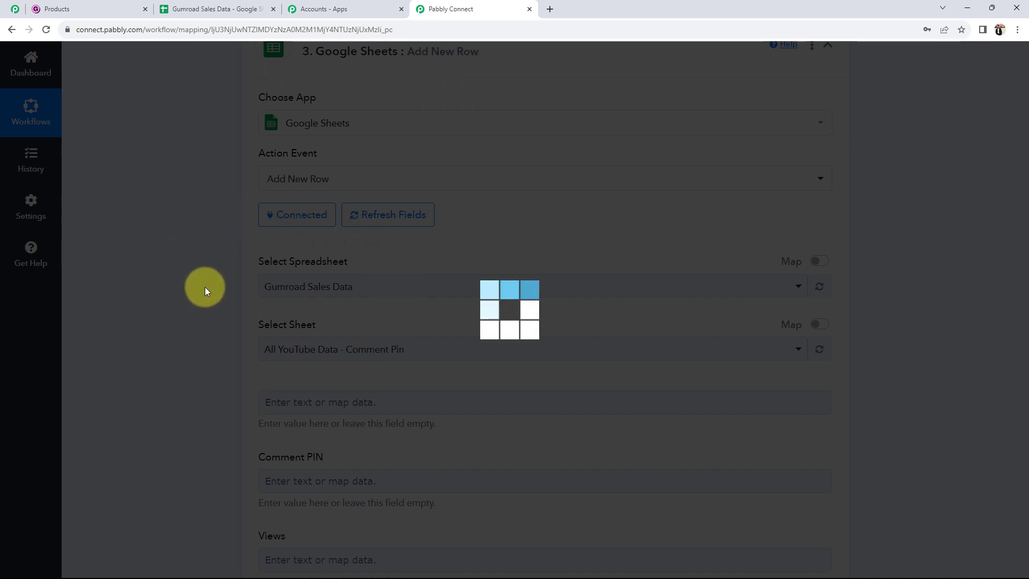
- Compare the spreadsheet's column headers with the action's fields and select Sheet1 as the target sheet
click(170, 10)
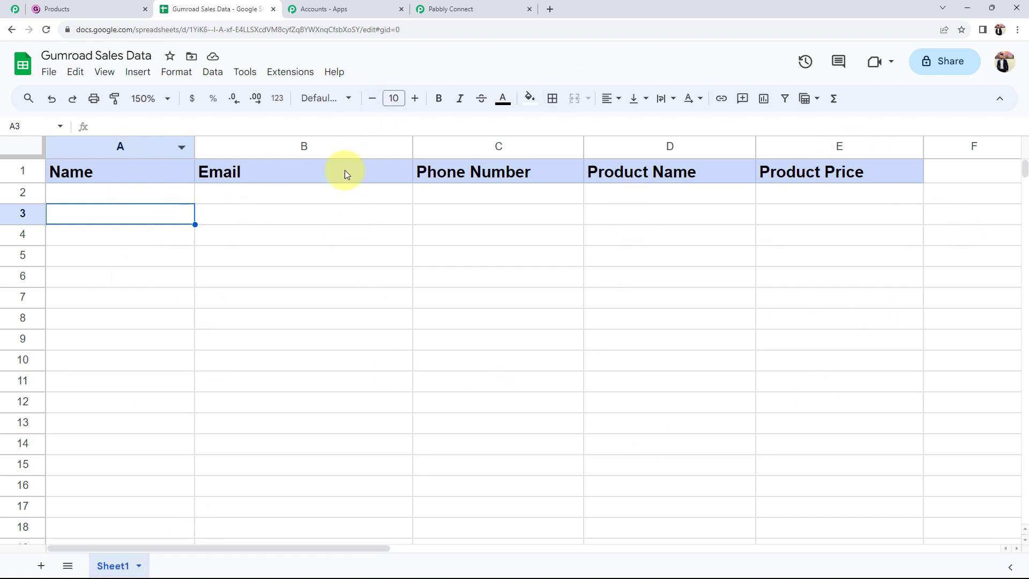
click(467, 4)
scroll(223, 393, down, 3)
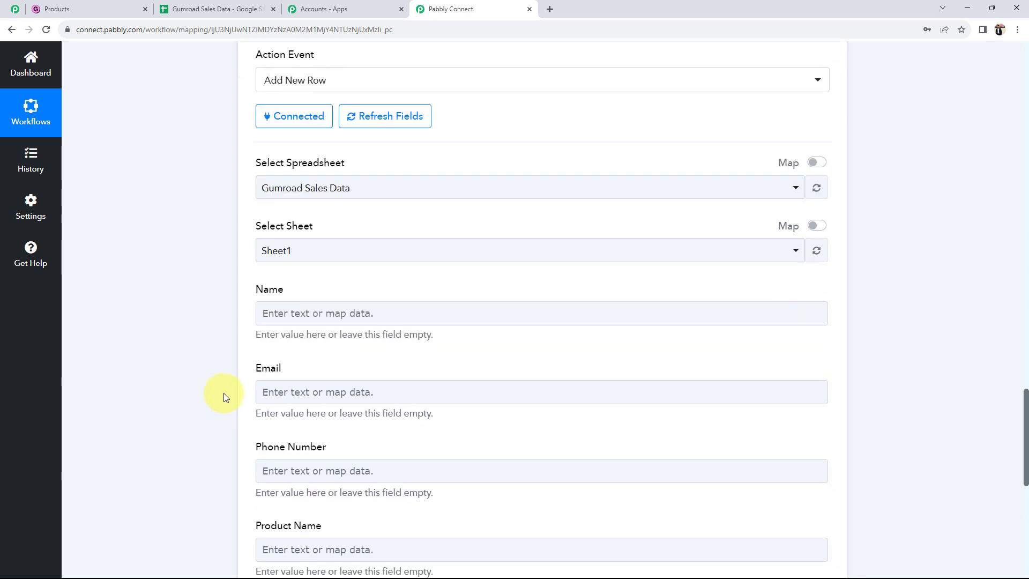
click(276, 189)
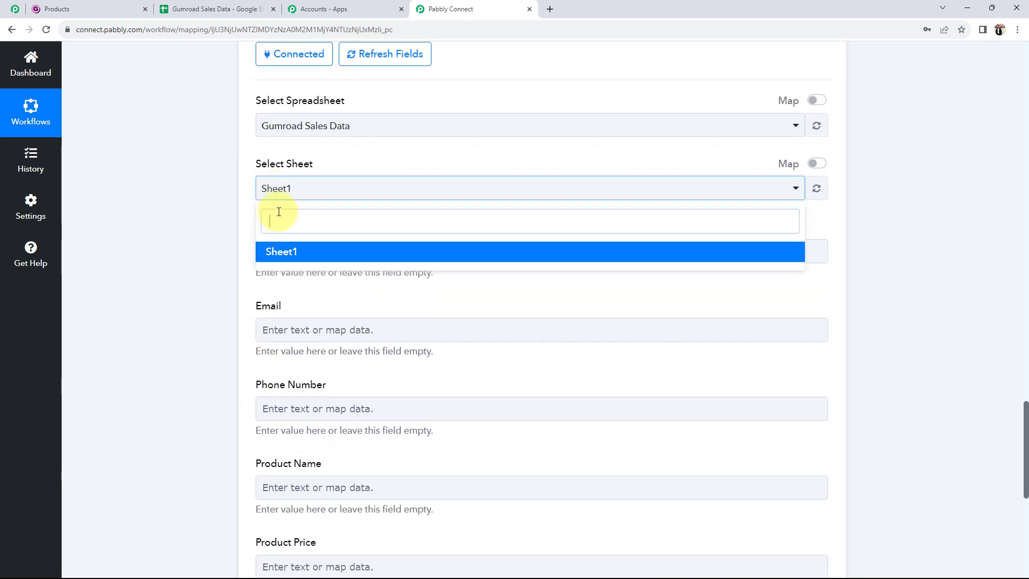
click(276, 250)
- Map the Full Name from the Gumroad New Sale response into the Name field
scroll(134, 320, down, 1)
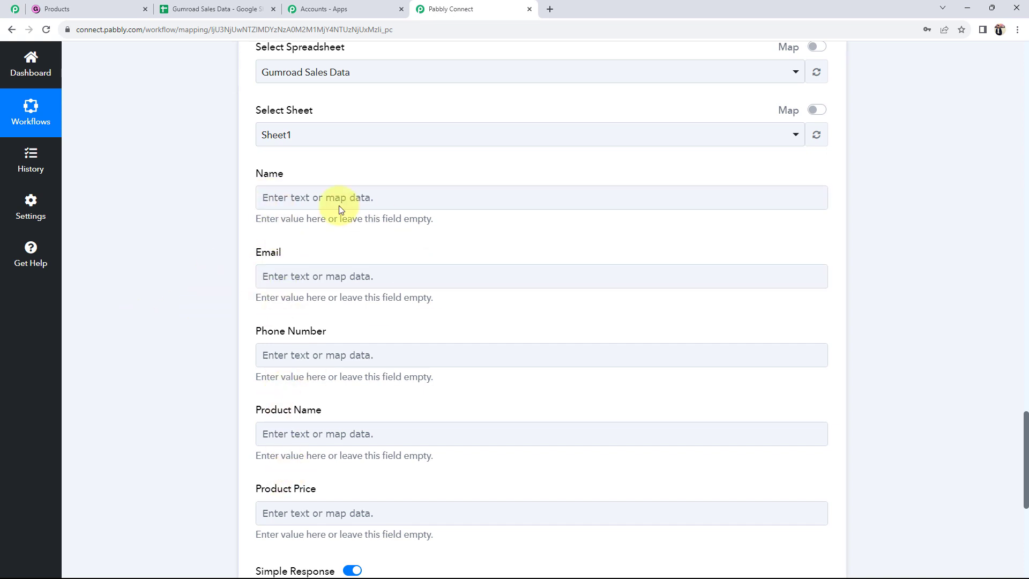
click(308, 198)
click(308, 198)
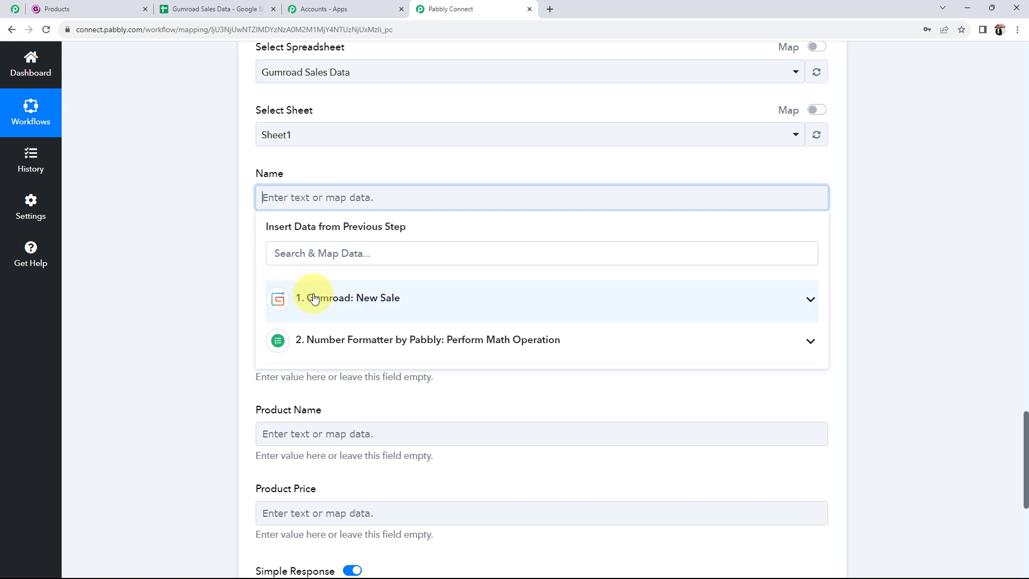
click(348, 297)
click(317, 254)
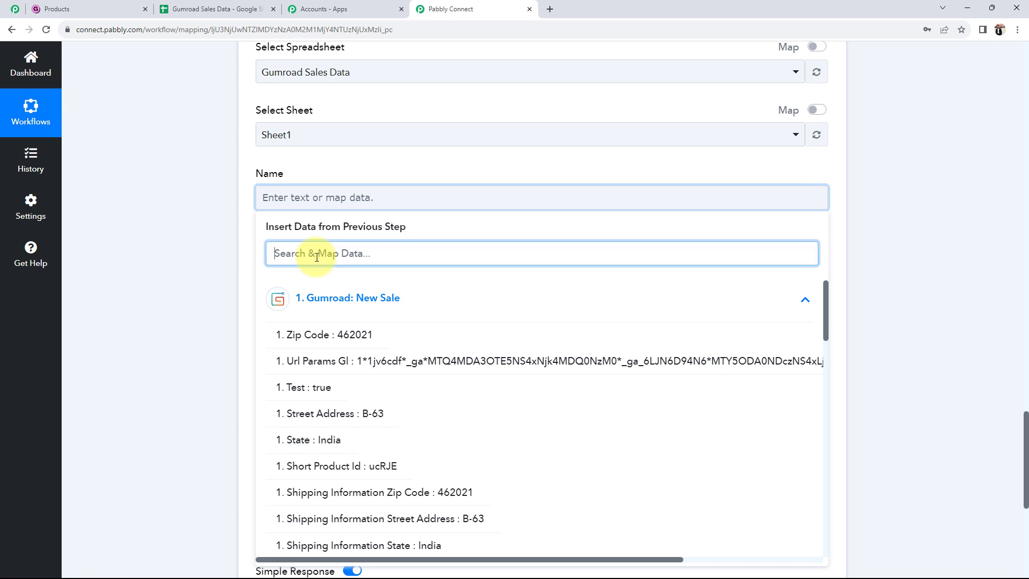
text(tes)
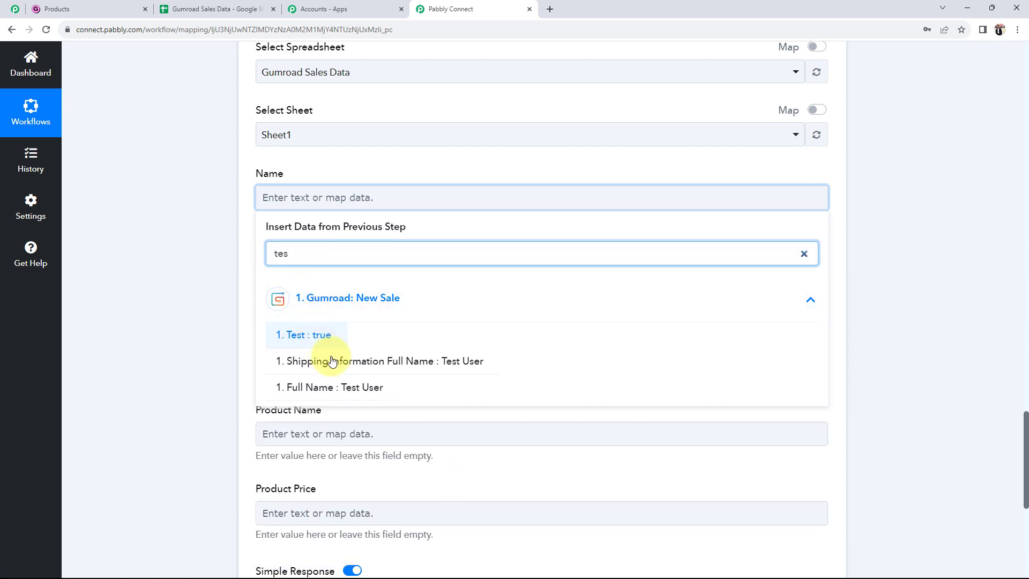
click(342, 387)
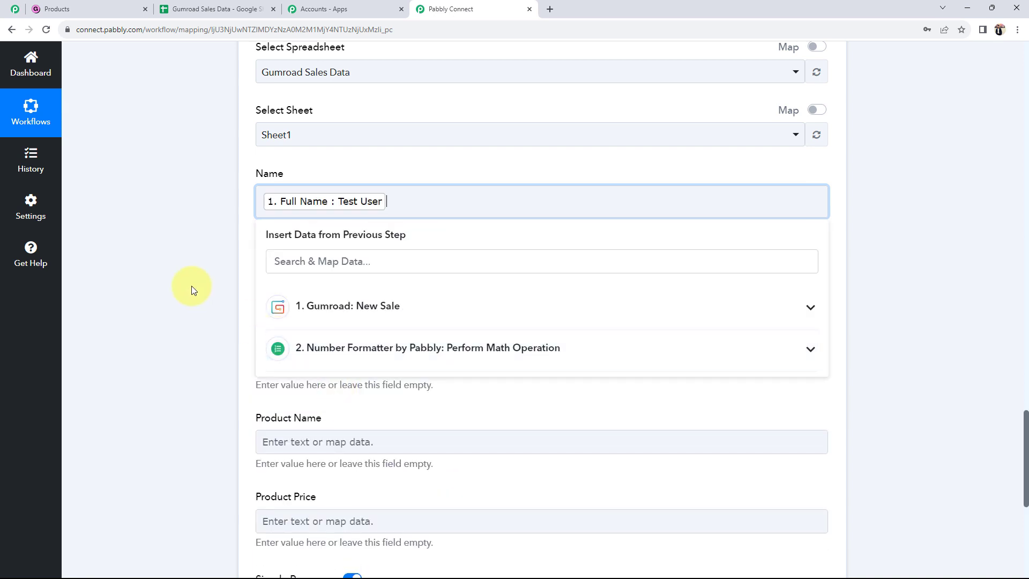
click(191, 285)
- Map the Email from the Gumroad New Sale response into the Email field
scroll(323, 148, down, 3)
click(322, 124)
click(307, 182)
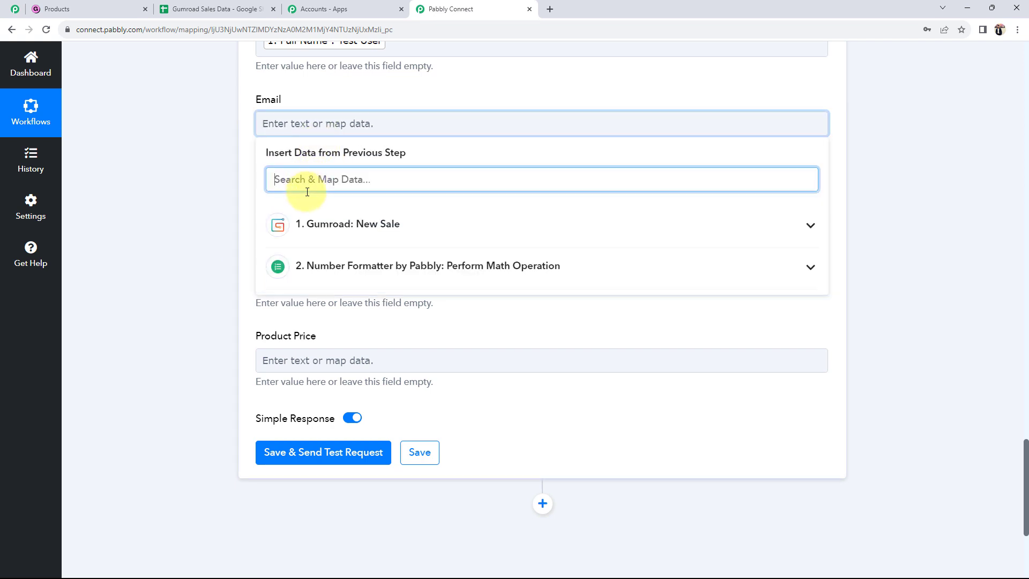
text(@)
click(324, 260)
click(200, 208)
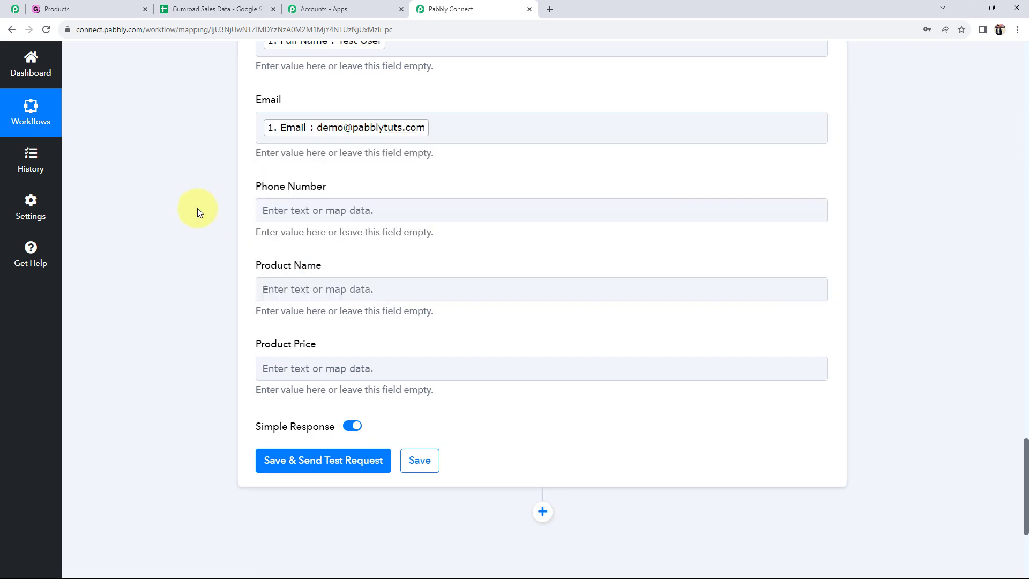
- Map the Mobile Number from the Gumroad New Sale response, not the Custom Fields variant, into the Phone Number field
scroll(197, 208, down, 1)
click(320, 152)
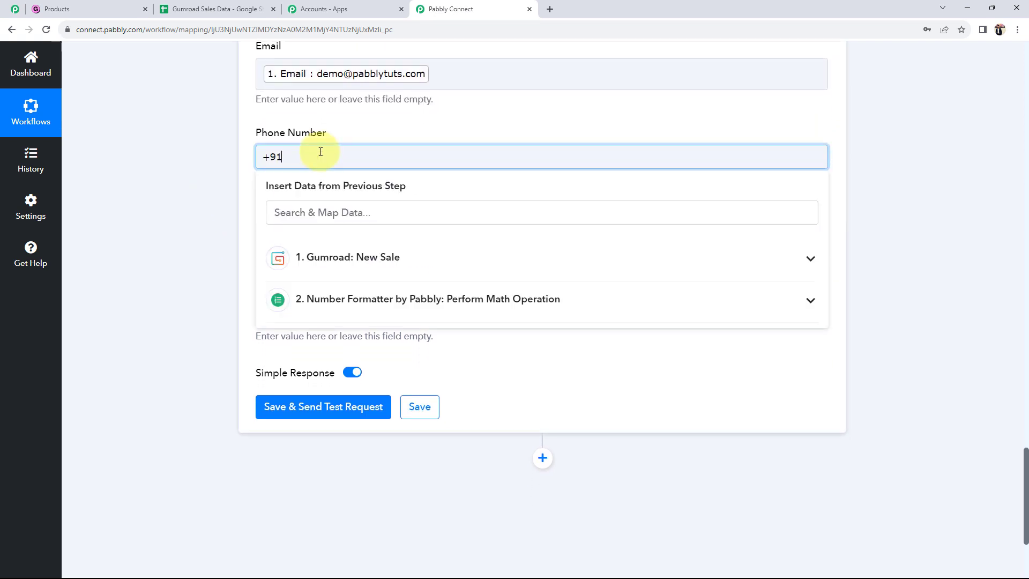
text(+9)
key(BackSpace)
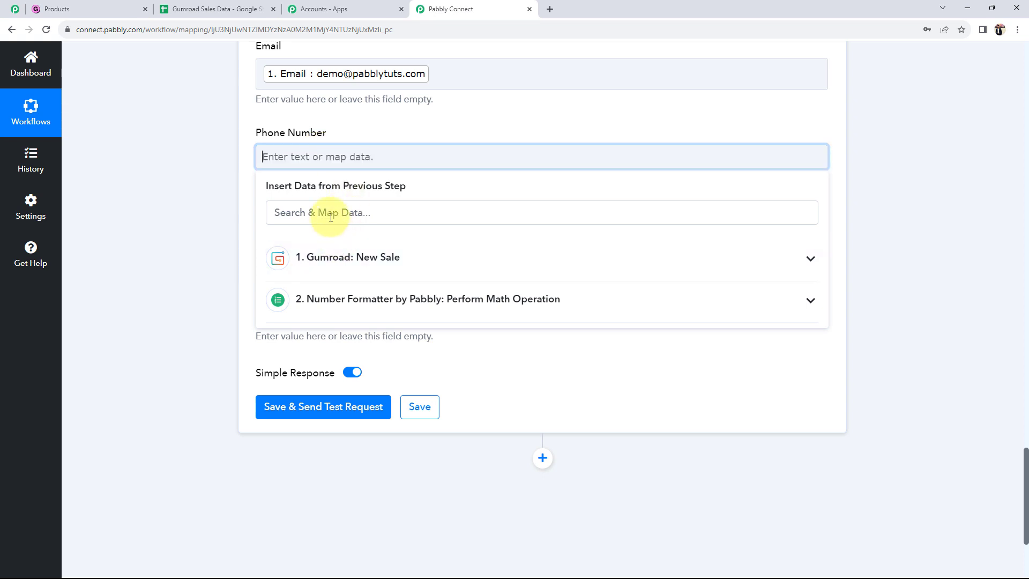
click(342, 218)
text(+91)
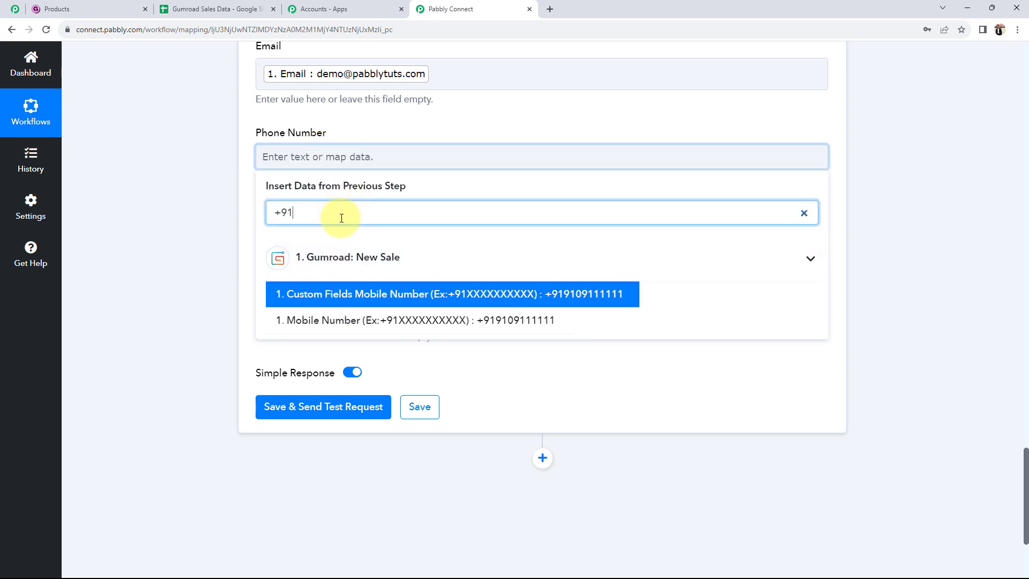
click(337, 320)
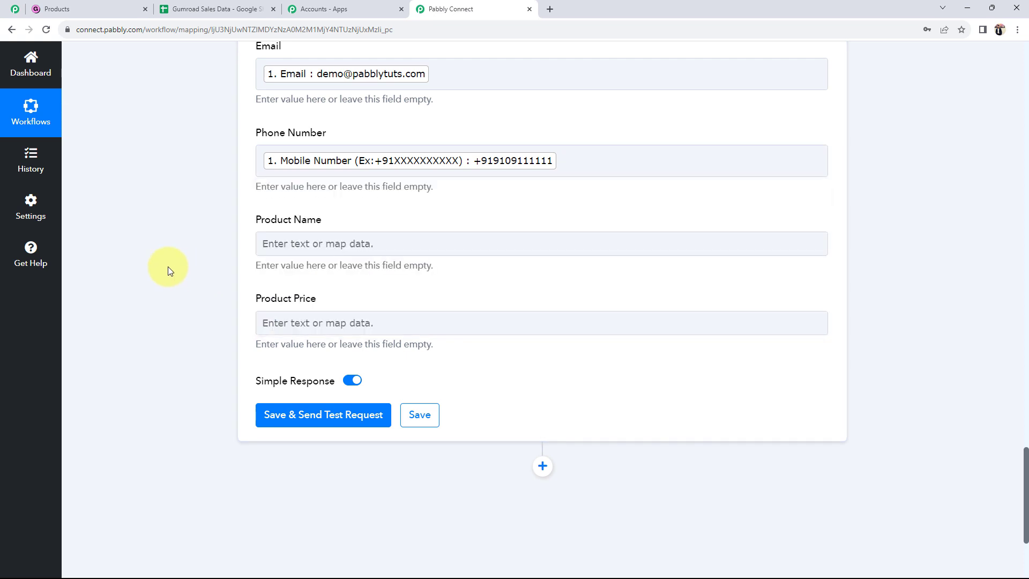
- Search the Gumroad data for "wat" and map the Product Name into the Product Name field
scroll(168, 266, down, 2)
click(337, 128)
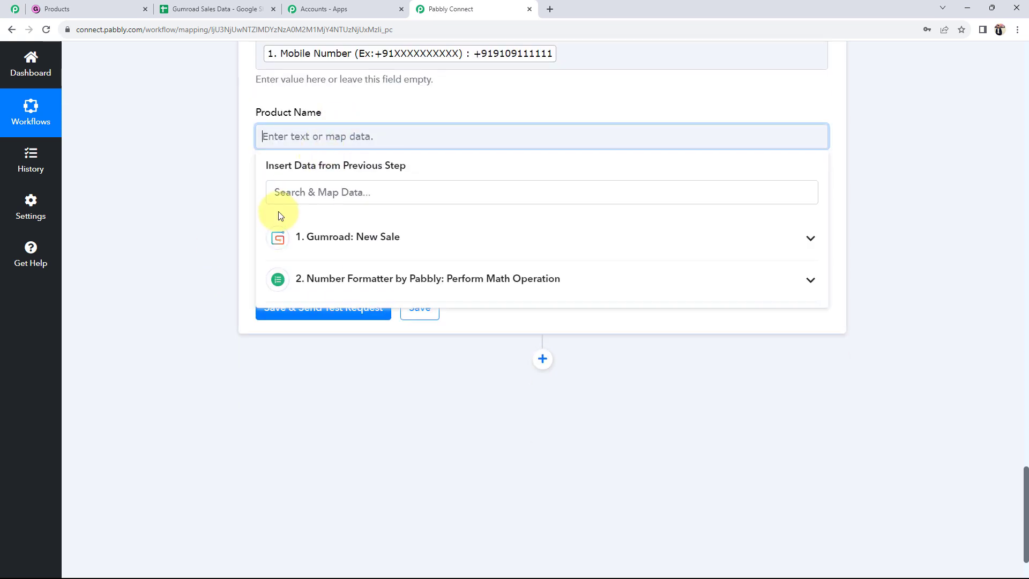
click(291, 194)
text(wat)
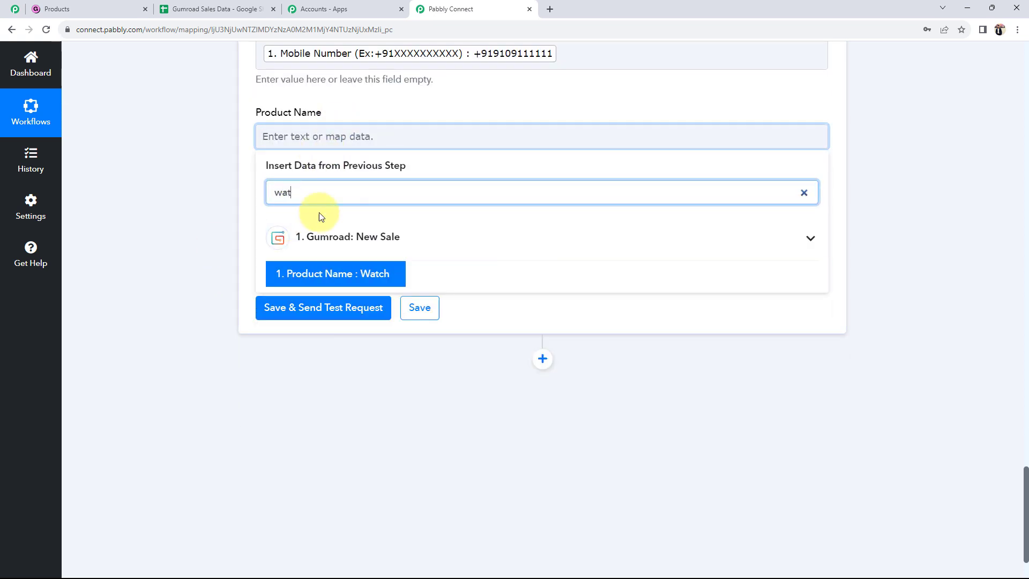
click(367, 271)
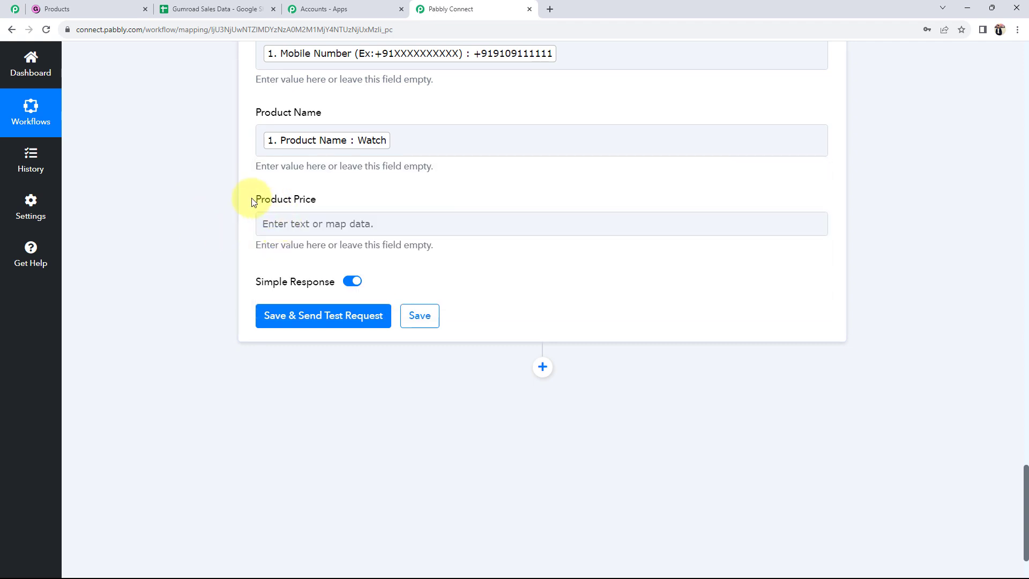
- Map the Result from the Number Formatter math operation into the Product Price field
drag(257, 200, 311, 201)
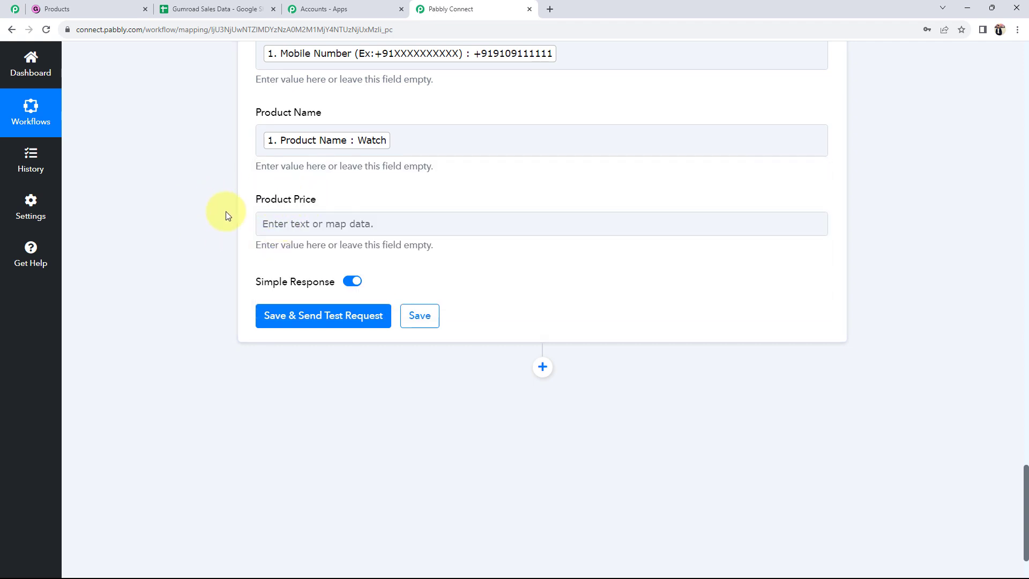
click(265, 223)
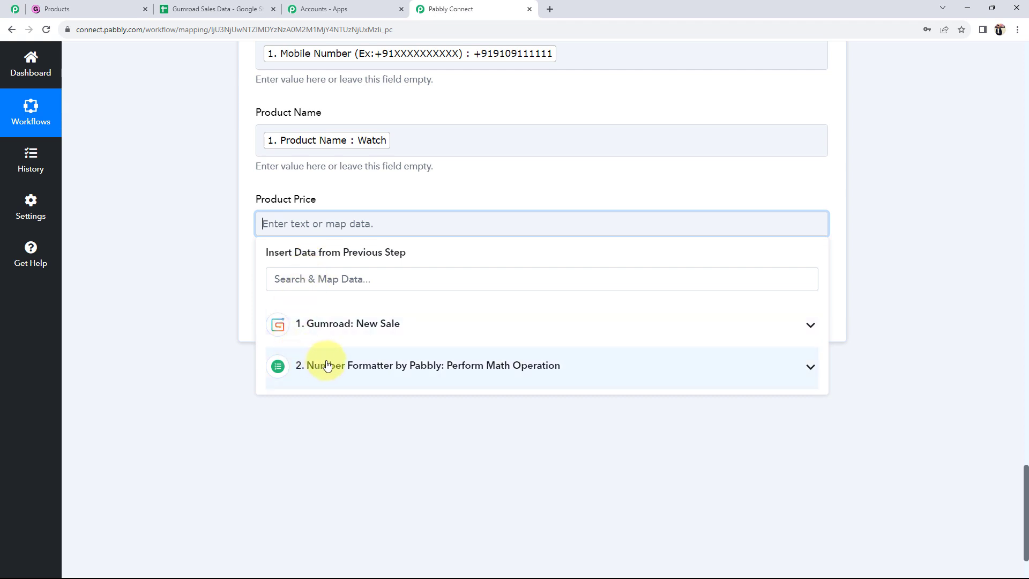
click(786, 363)
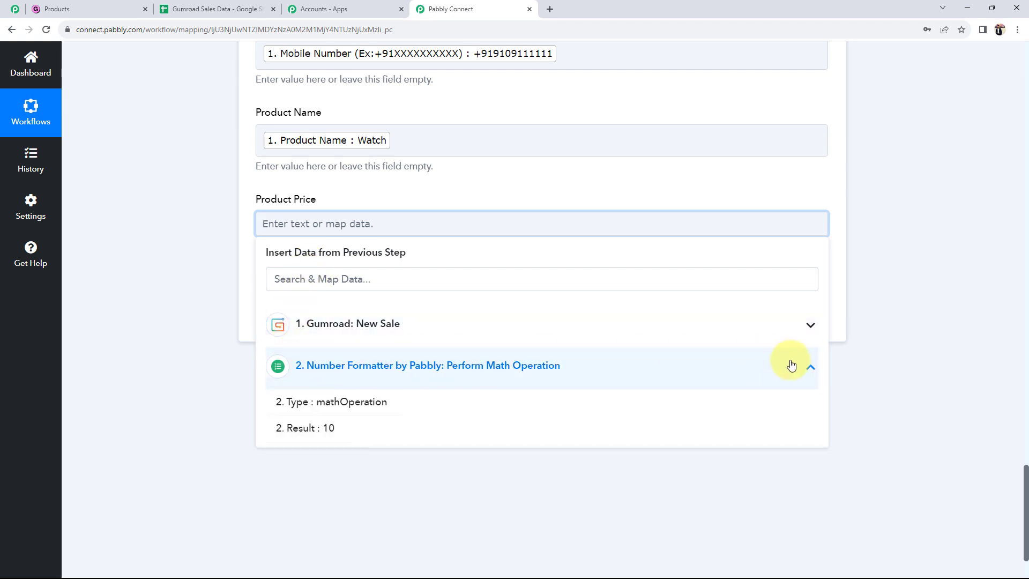
click(309, 427)
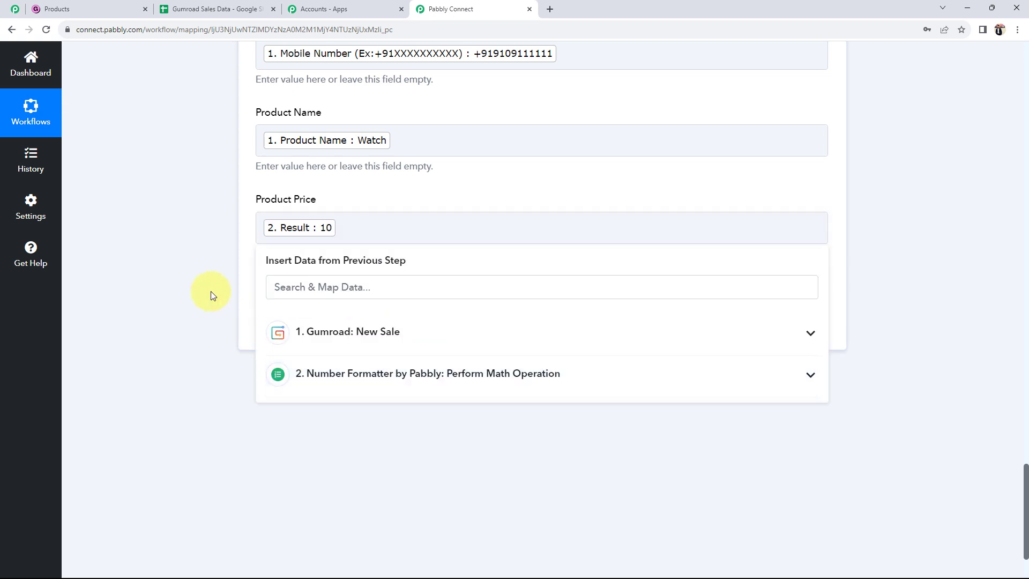
click(210, 291)
- Review the mapped fields against the sheet's column headers, the Gumroad product list and the Number Formatter's Divide settings
scroll(211, 291, up, 4)
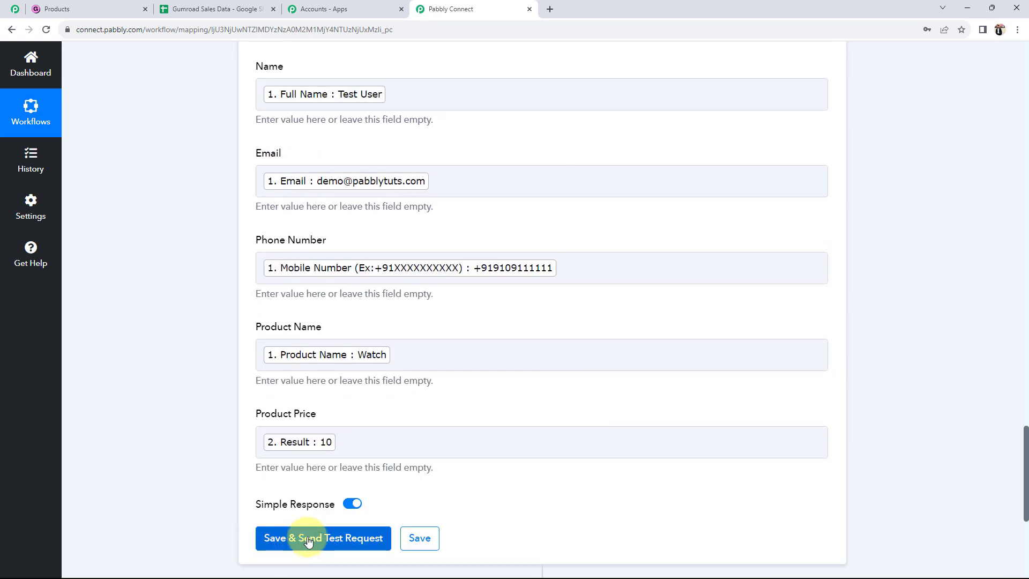
click(252, 8)
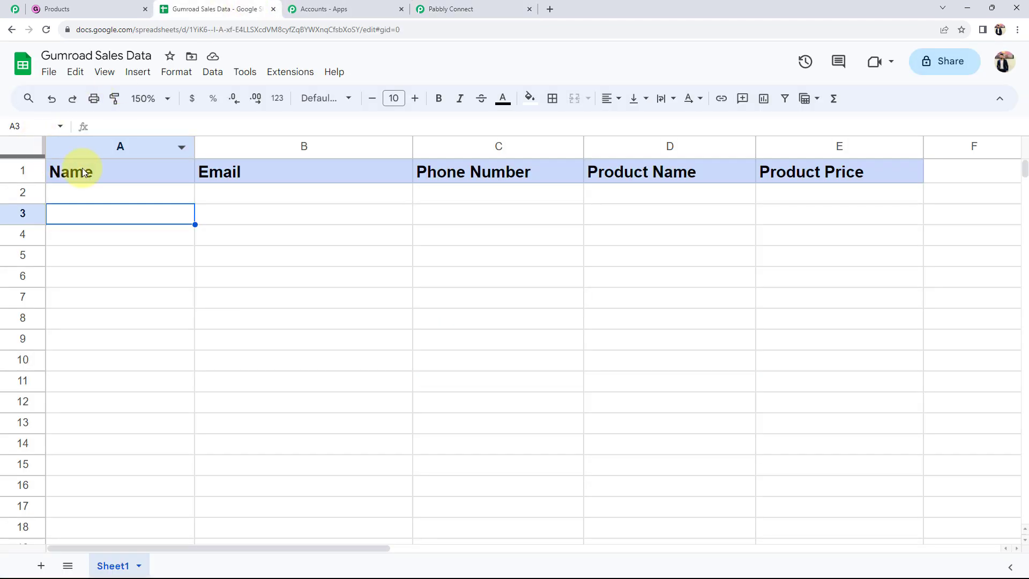
click(453, 10)
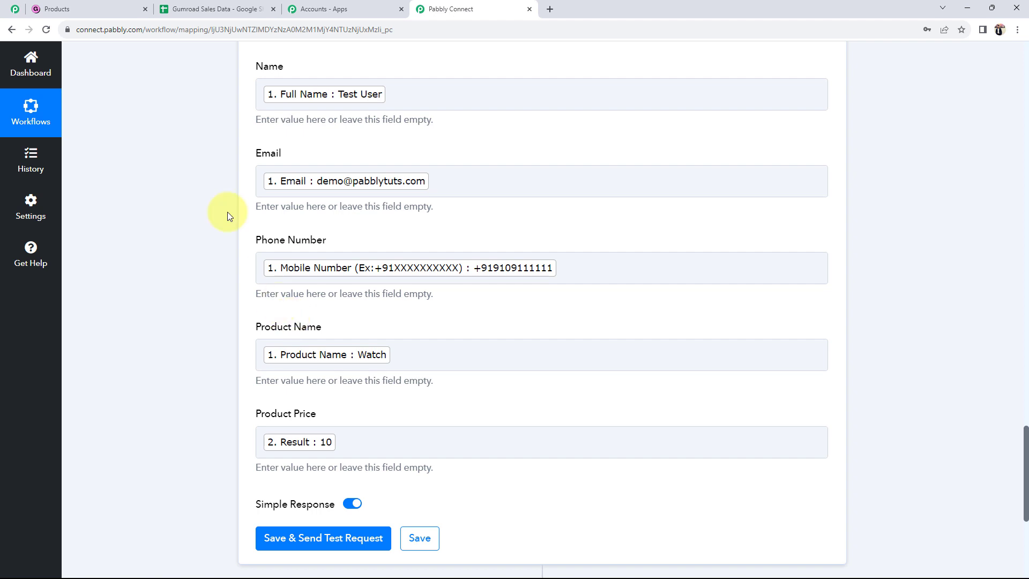
click(69, 9)
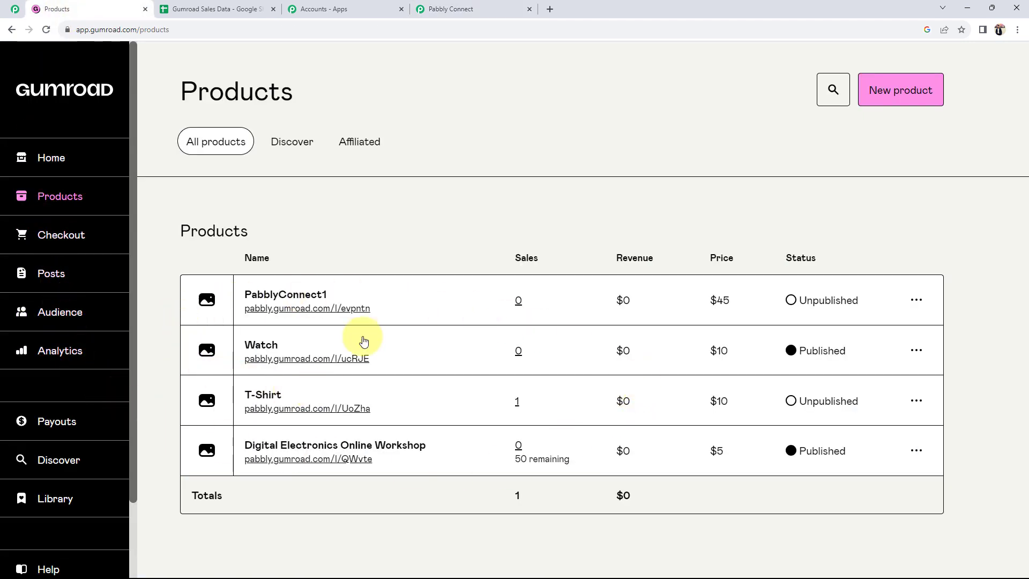
click(459, 9)
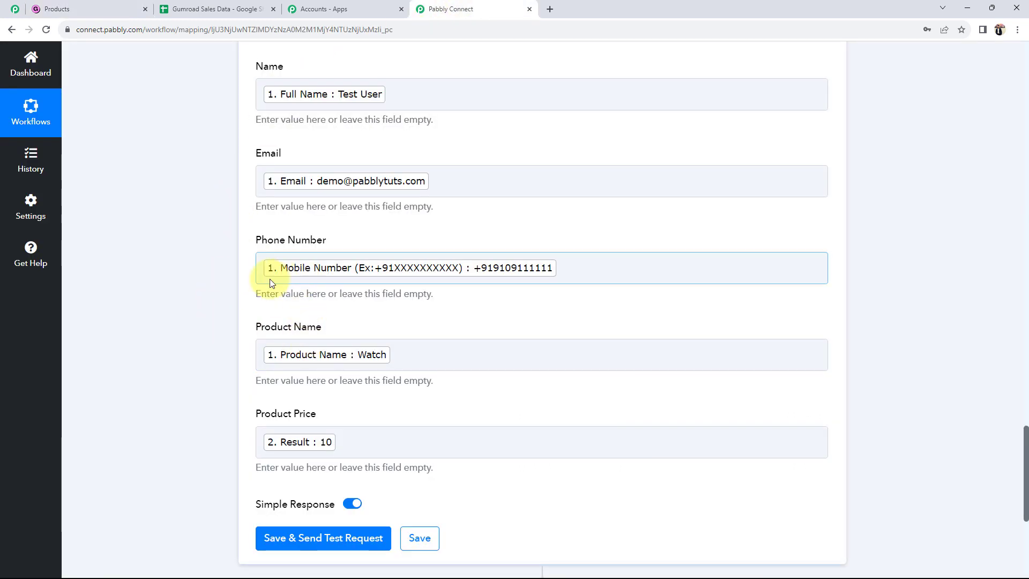
scroll(271, 276, up, 1)
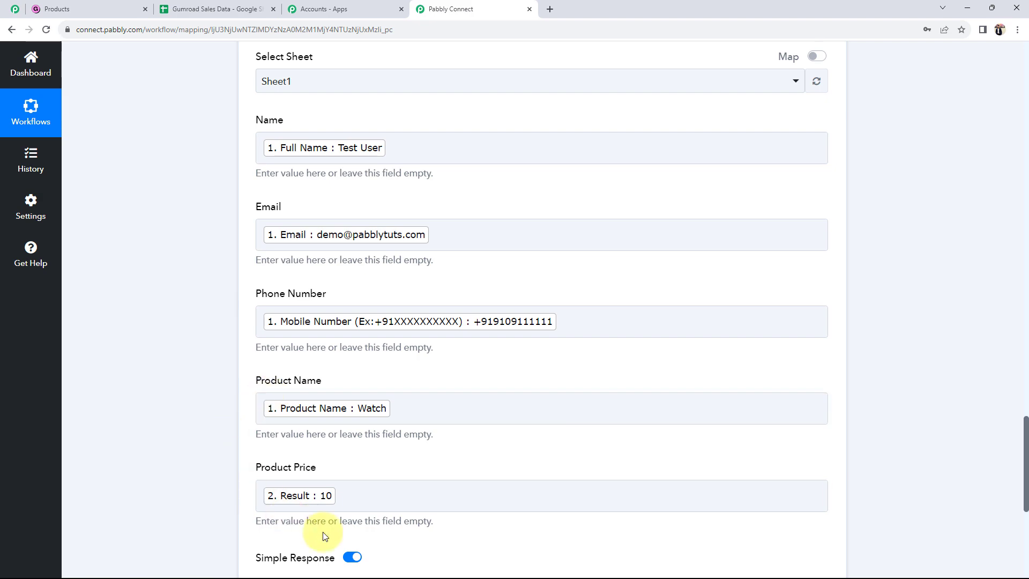
scroll(171, 301, up, 3)
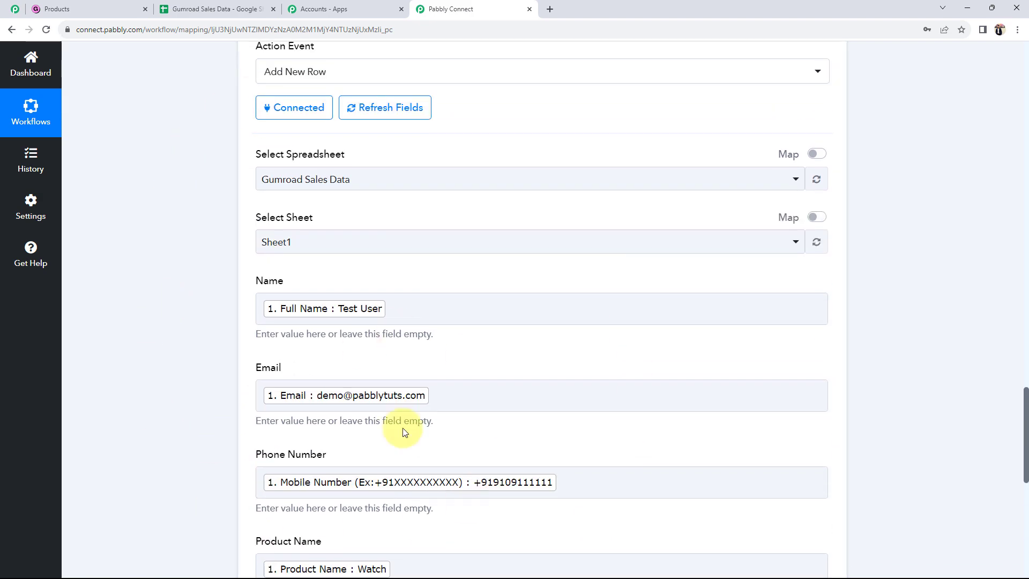
scroll(144, 336, up, 12)
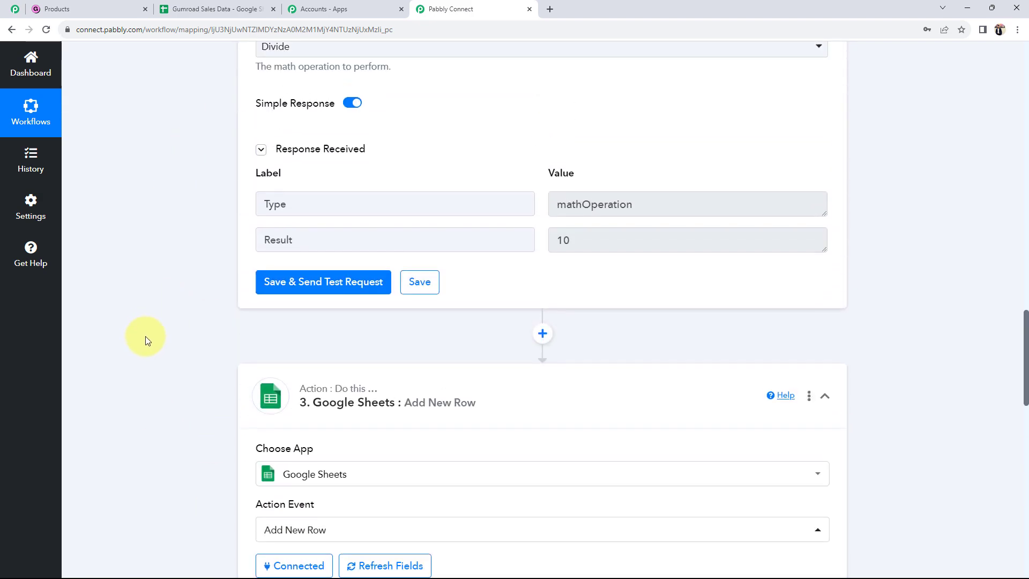
scroll(224, 207, up, 1)
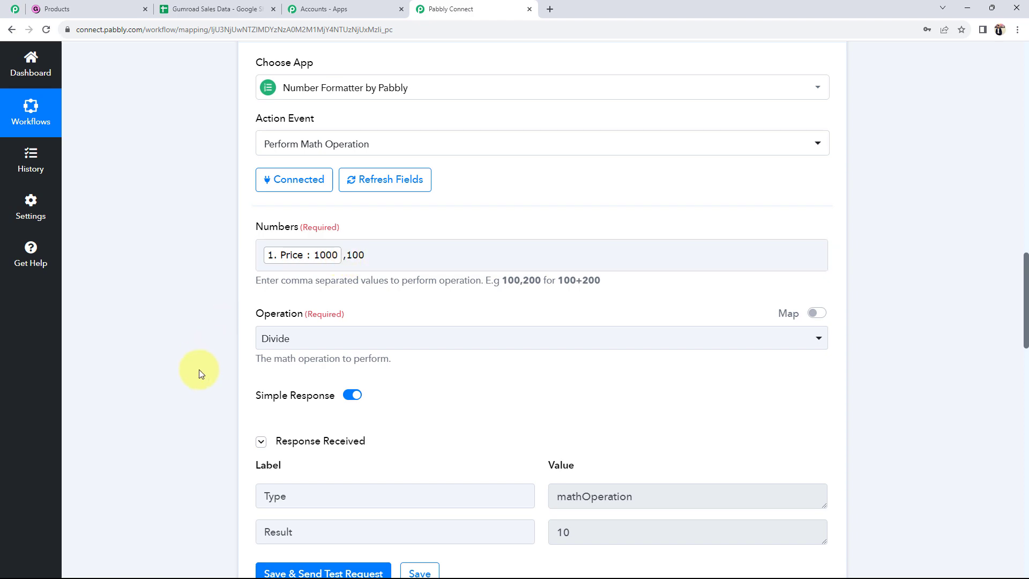
scroll(200, 378, down, 2)
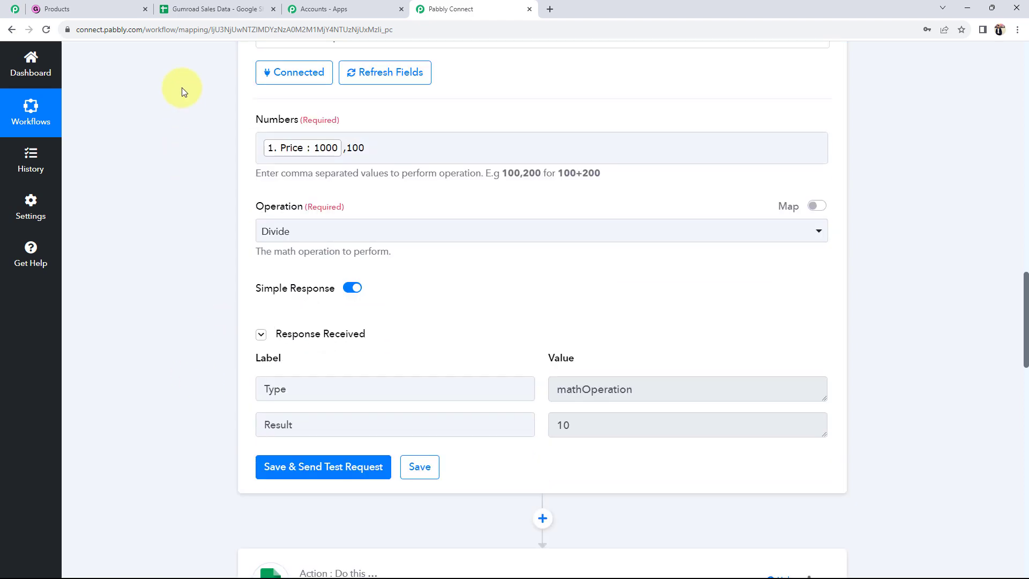
scroll(172, 242, down, 10)
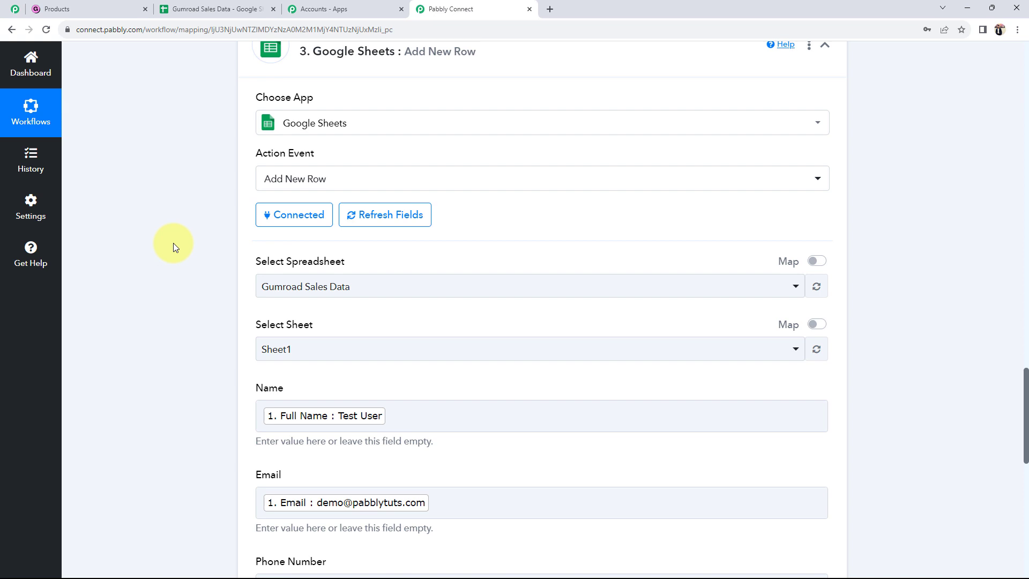
- Check the Gumroad Sales Data sheet's rows, then save the Google Sheets Add New Row action and send a test request
click(129, 9)
click(218, 7)
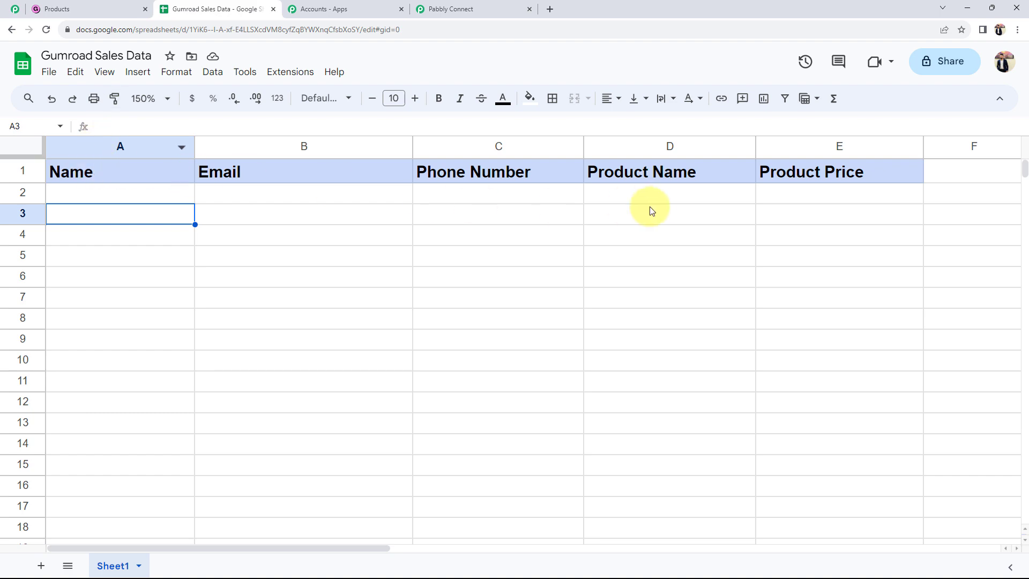
click(786, 201)
click(453, 9)
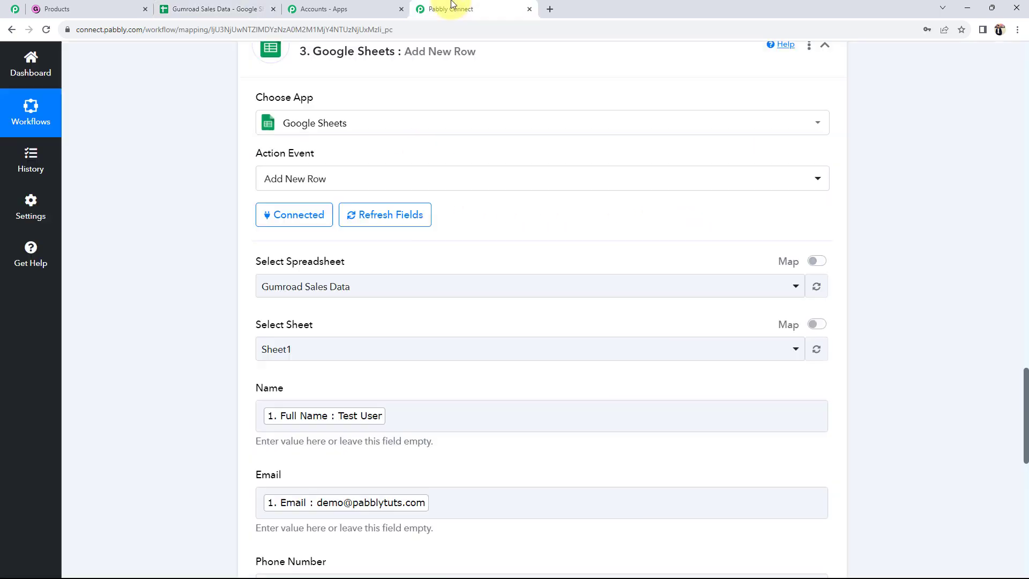
scroll(198, 322, down, 4)
scroll(198, 322, down, 5)
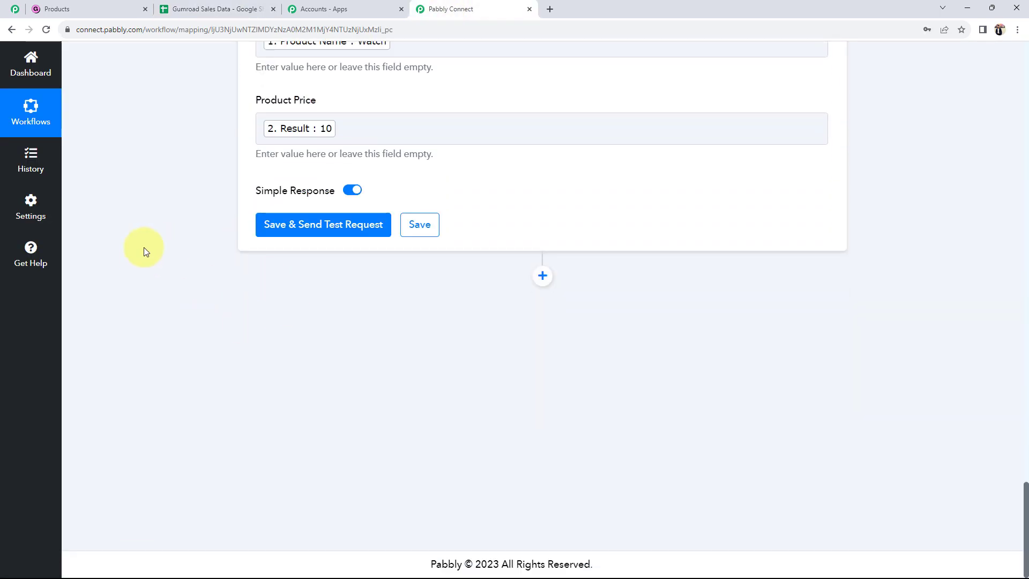
click(354, 285)
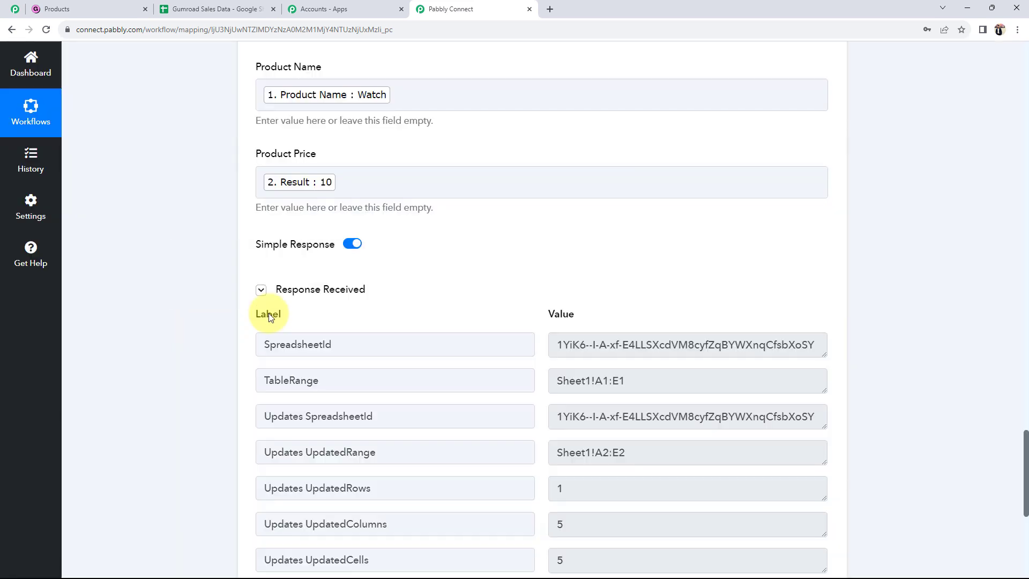
- Examine the test response and the matching row in the Gumroad Sales Data sheet, including its Product Price cell
scroll(476, 432, down, 1)
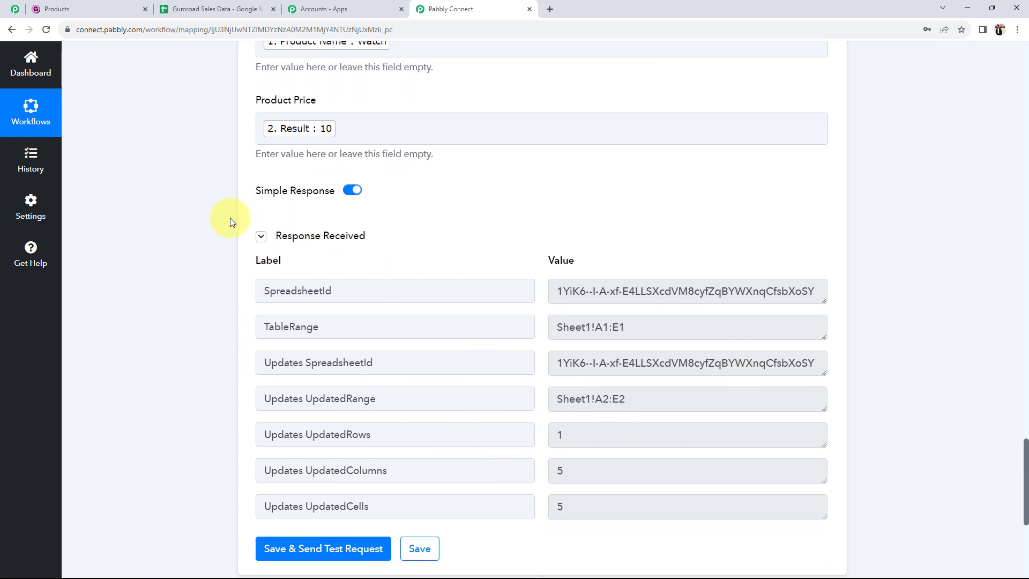
click(184, 5)
click(94, 214)
click(406, 306)
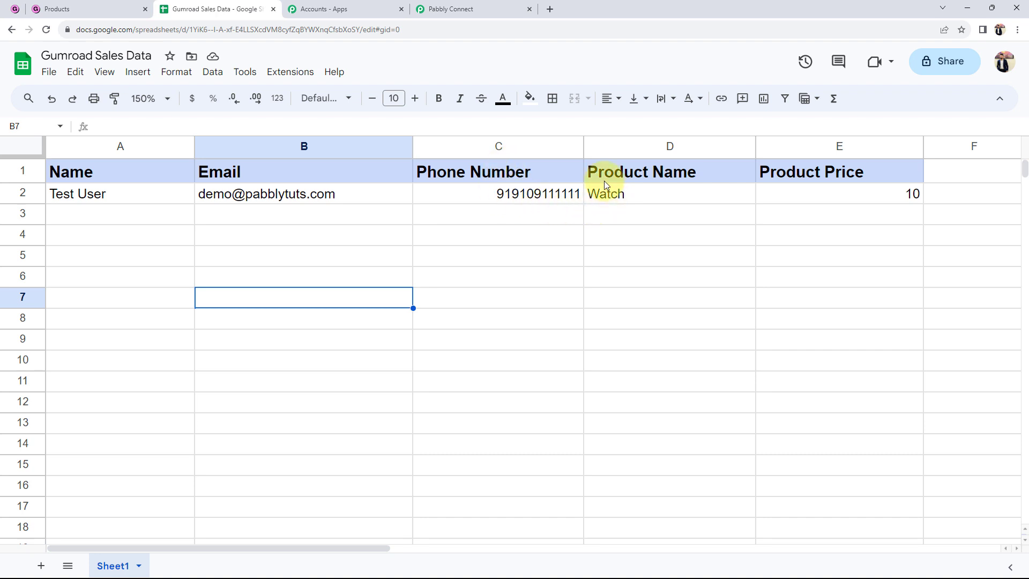
click(884, 194)
click(569, 289)
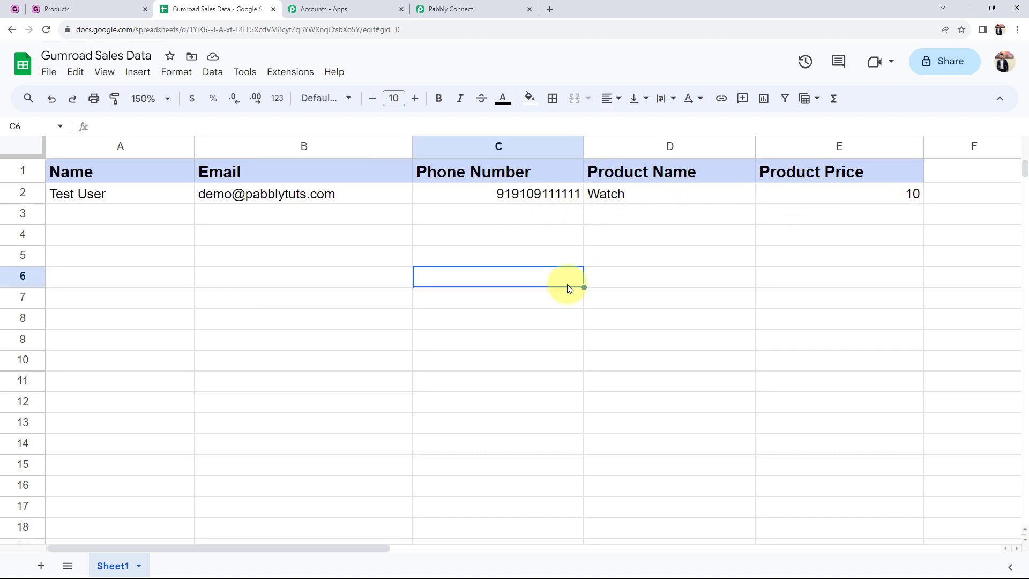
- Return to the Pabbly Connect workflow and collapse its Google Sheets, Number Formatter and Gumroad steps
click(453, 9)
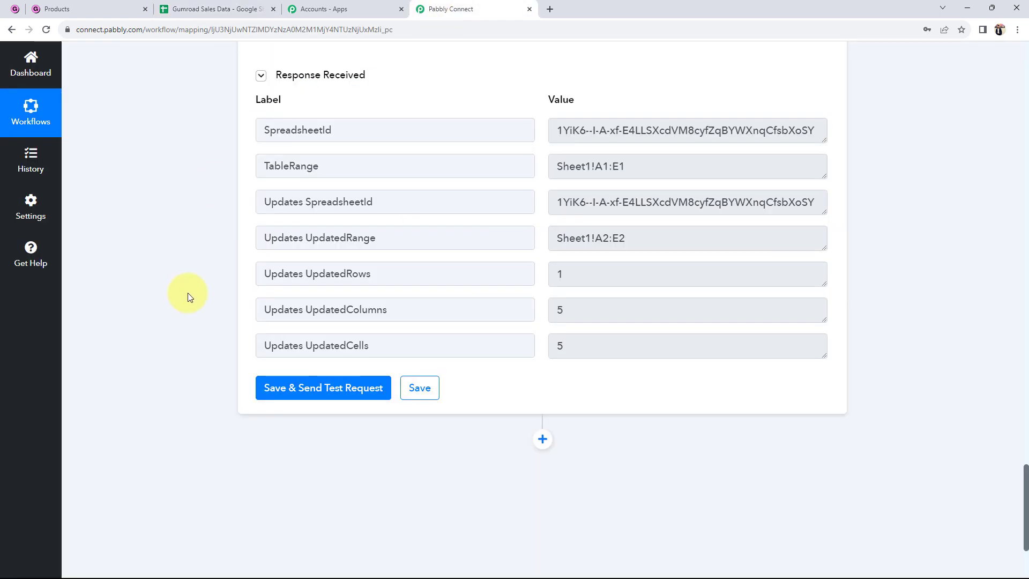
scroll(188, 293, up, 3)
scroll(188, 294, up, 13)
click(572, 175)
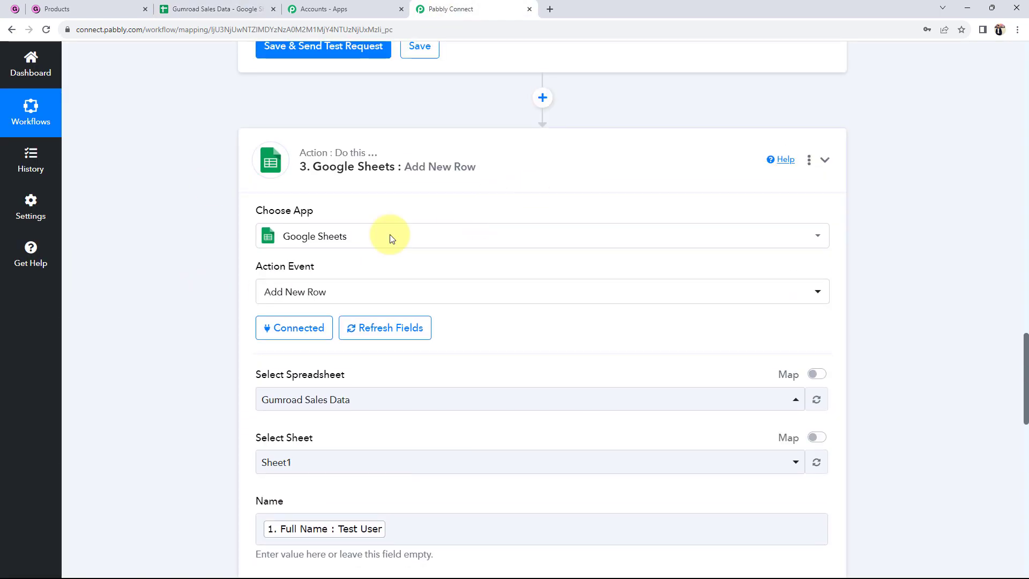
scroll(220, 285, up, 1)
scroll(220, 287, up, 15)
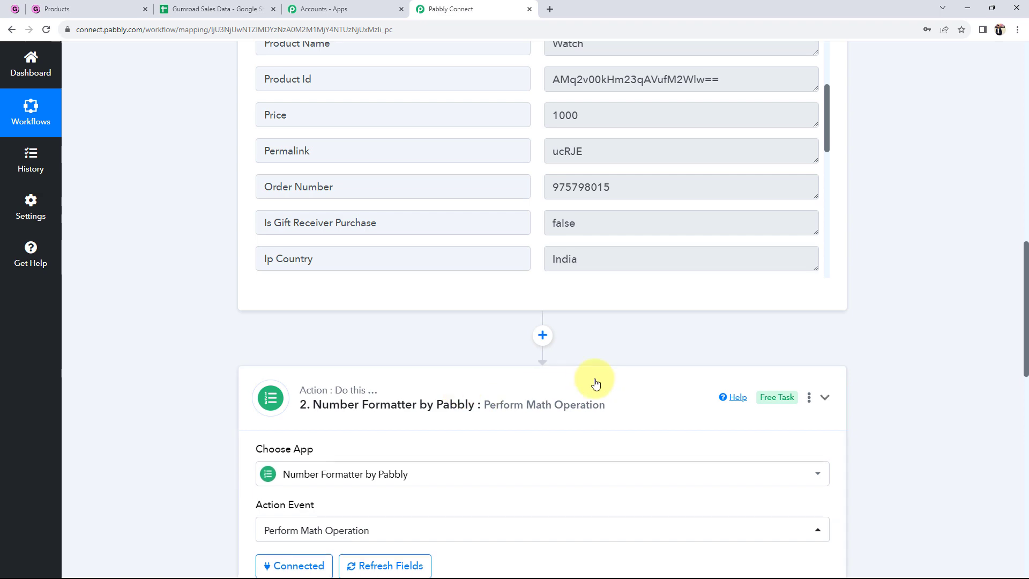
scroll(593, 379, up, 8)
scroll(595, 379, up, 8)
click(514, 278)
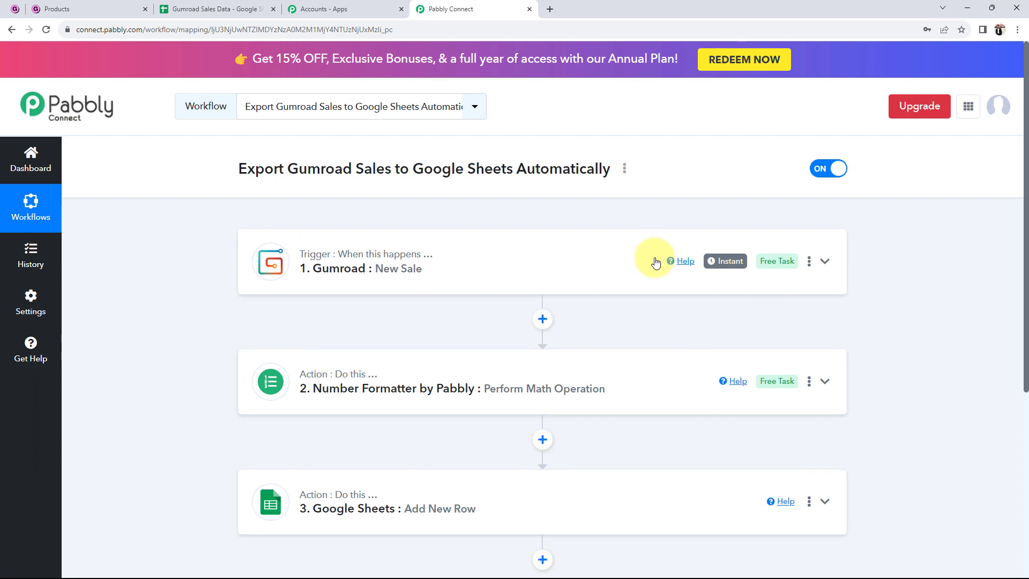
- Review the prefilled Gumroad checkout for the Digital Electronics Online Workshop and pay to complete the test purchase
click(52, 9)
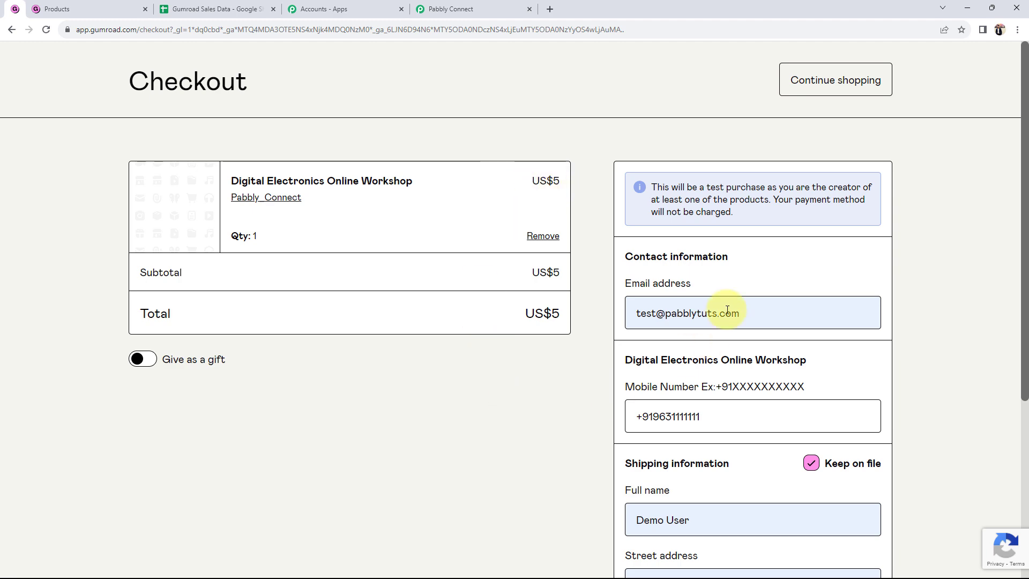
scroll(585, 352, down, 2)
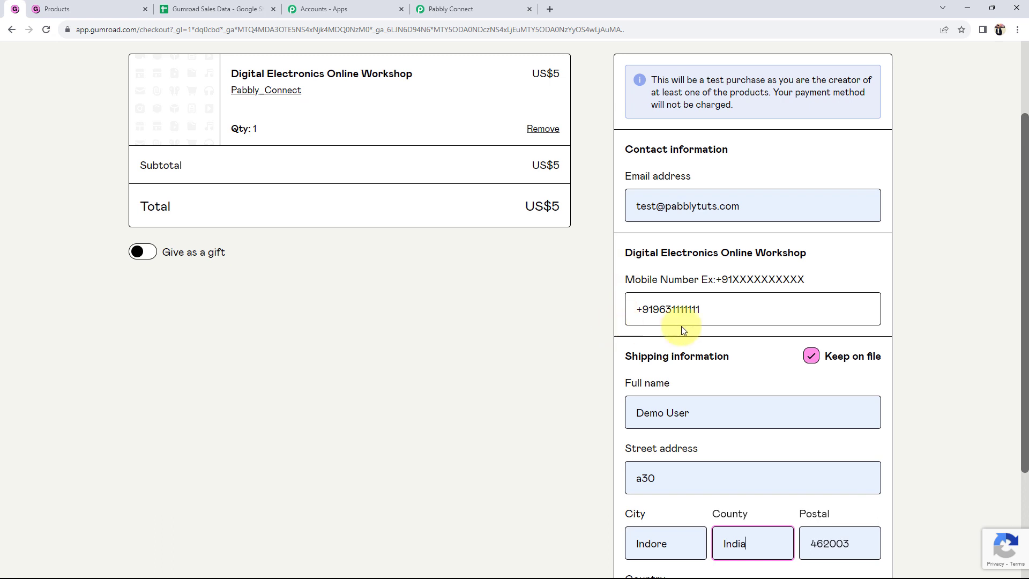
scroll(519, 368, down, 2)
click(524, 369)
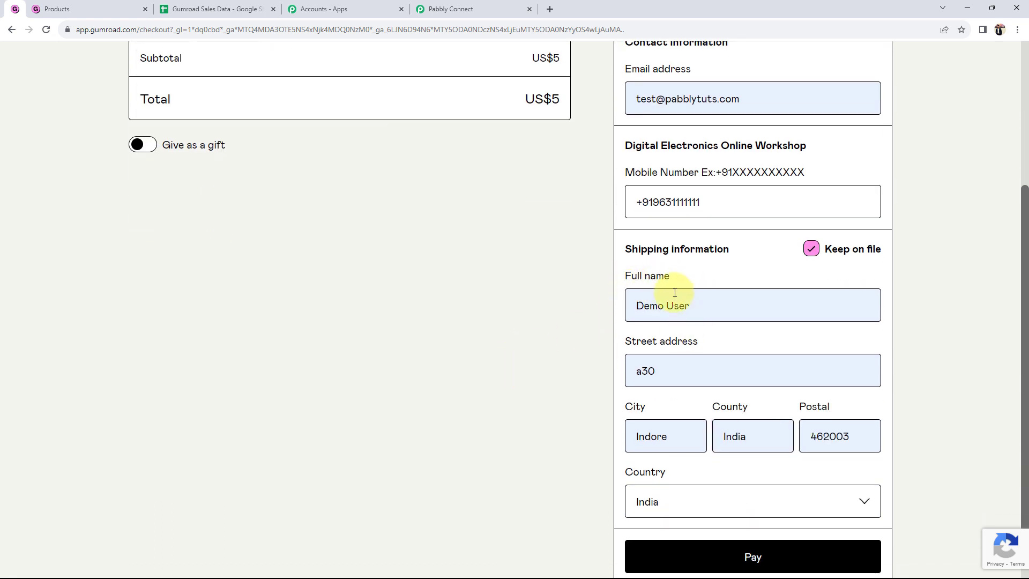
scroll(525, 403, down, 1)
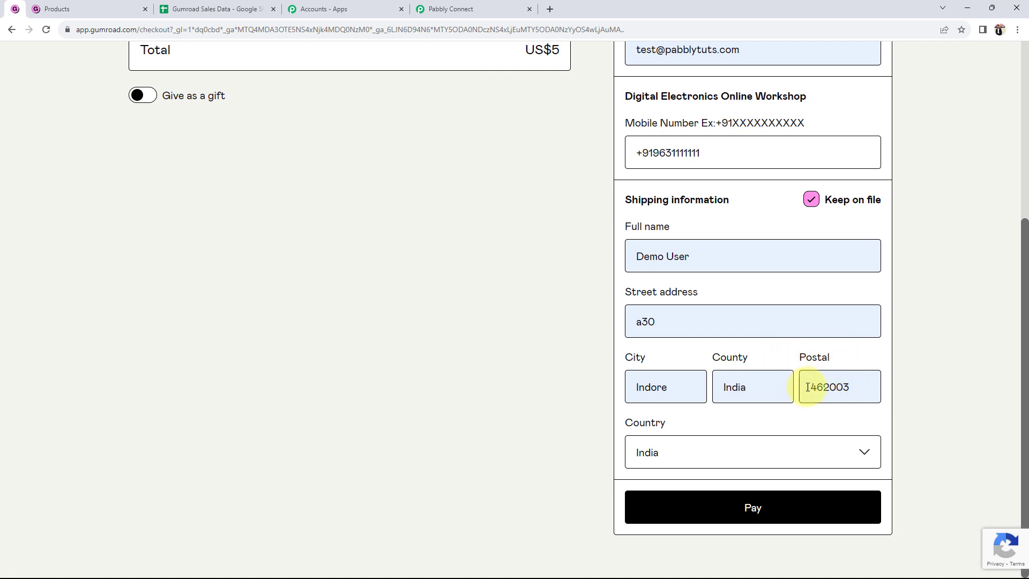
click(628, 496)
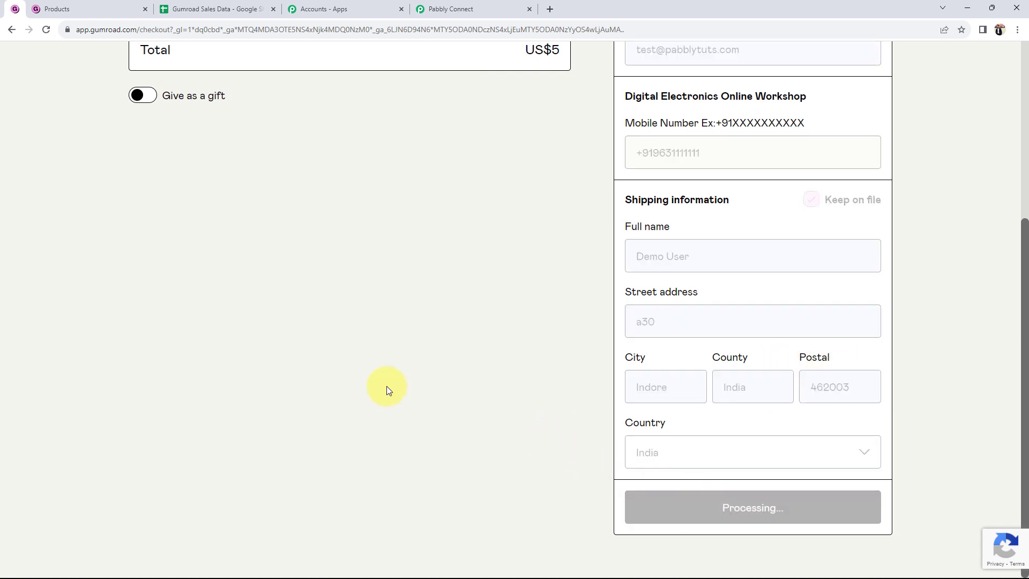
scroll(387, 386, down, 3)
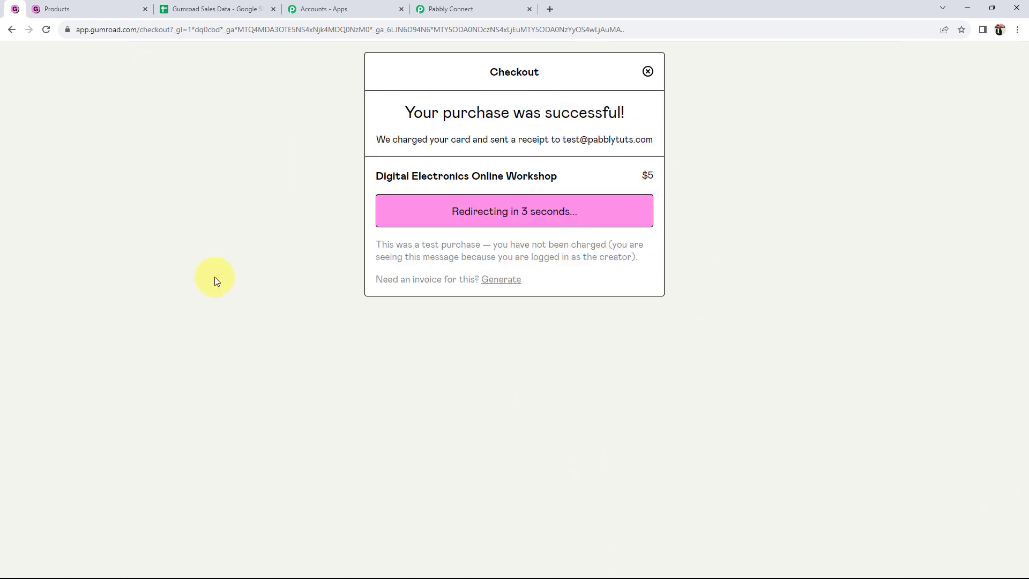
drag(405, 112, 626, 112)
click(297, 232)
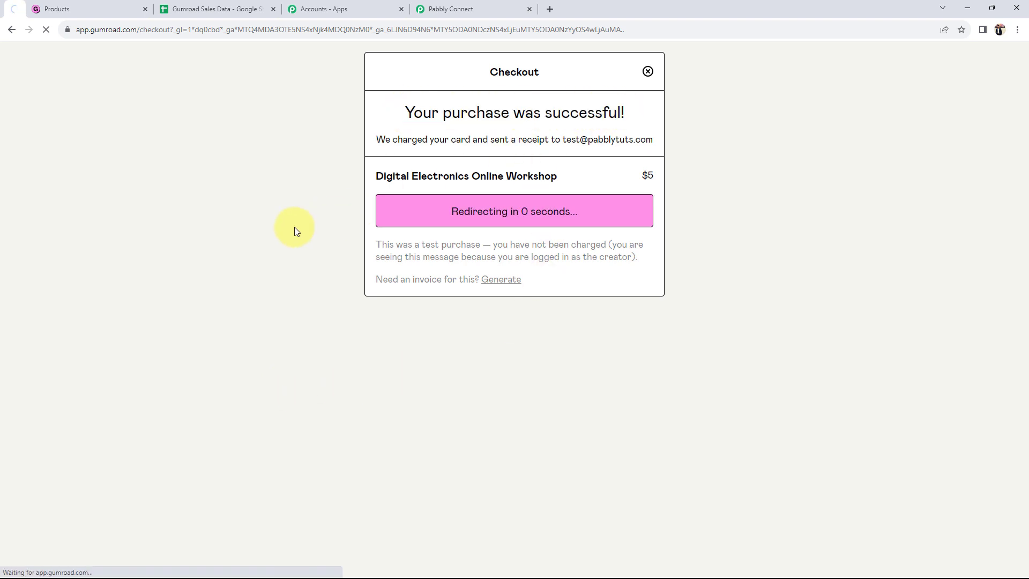
- Check the phone number, product name and price of the workshop sale in the Gumroad Sales Data sheet, then return to Pabbly Connect
click(67, 8)
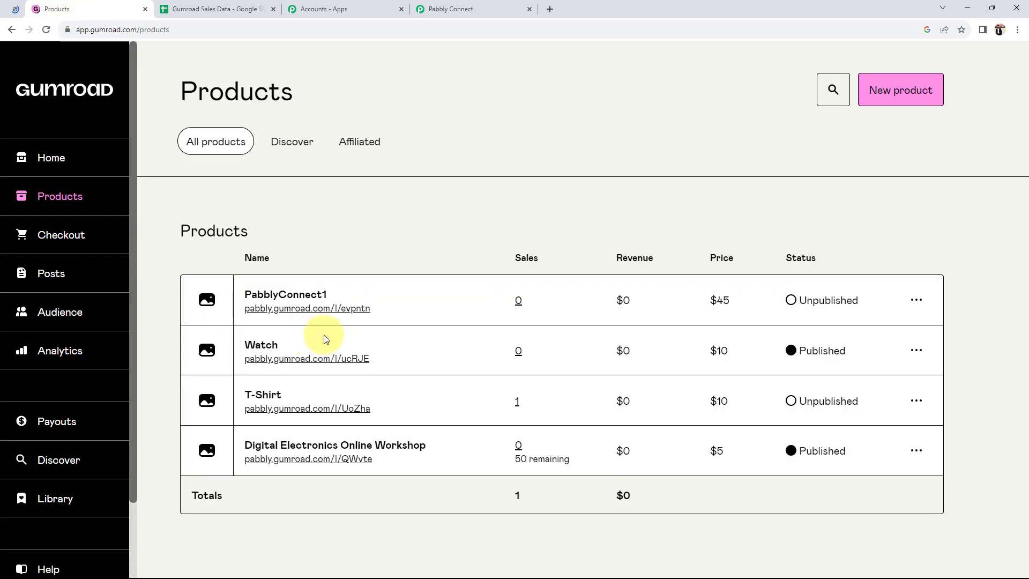
click(177, 8)
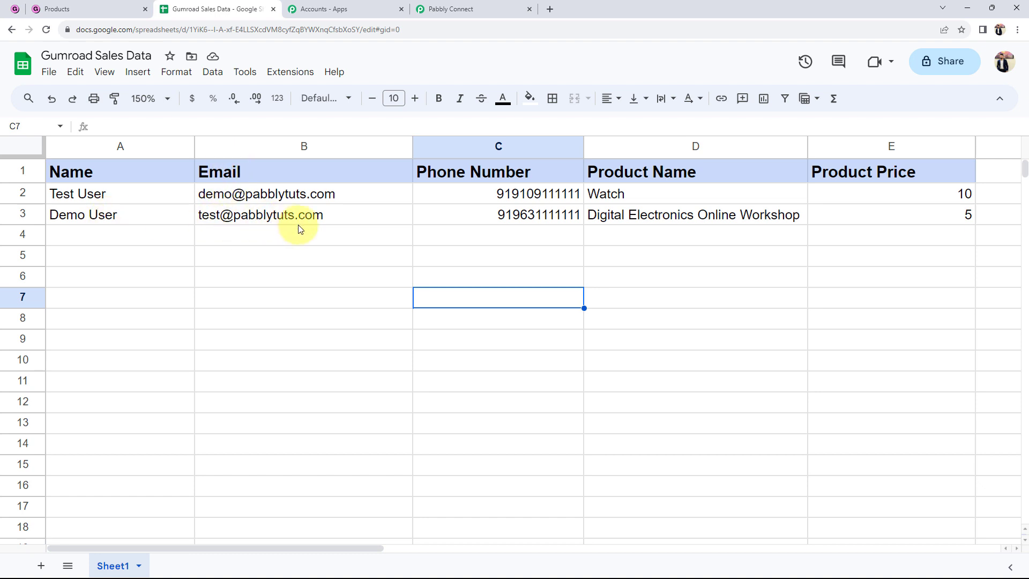
click(491, 212)
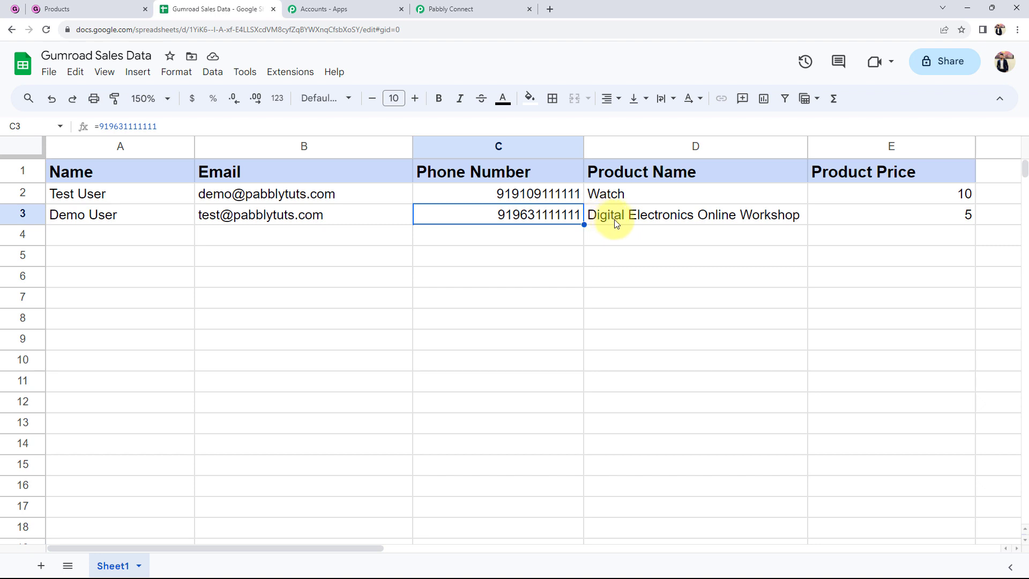
click(670, 218)
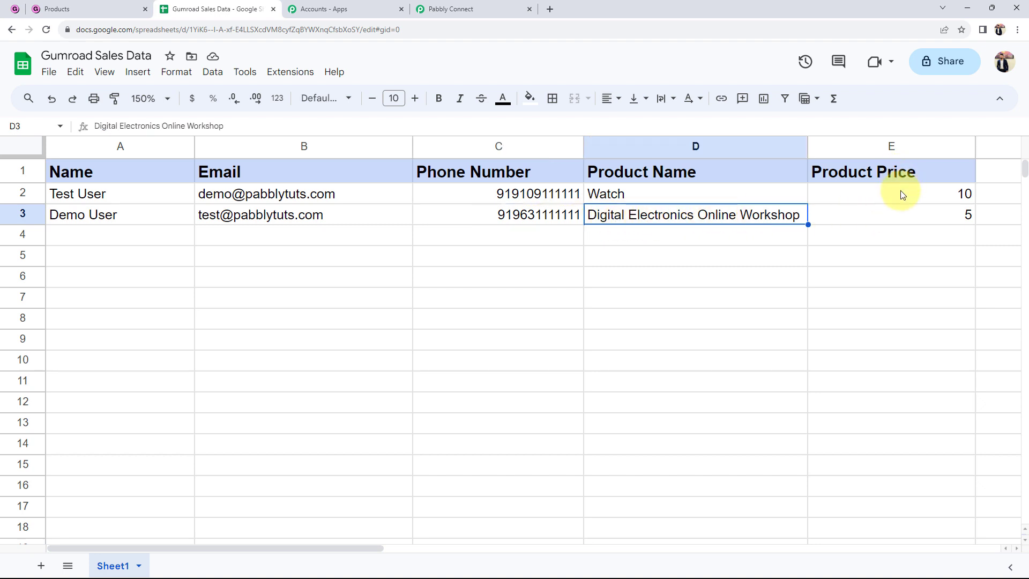
click(939, 217)
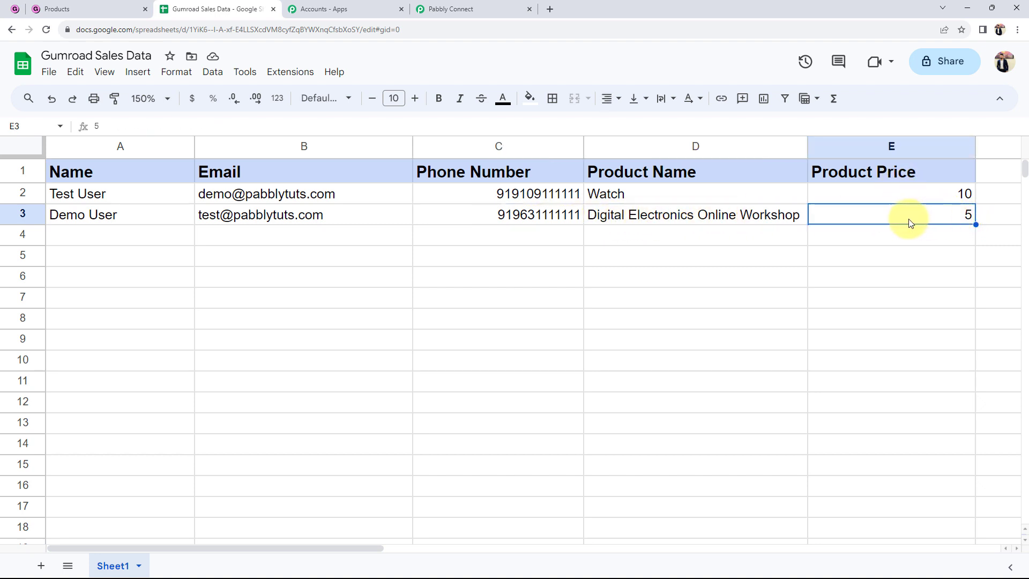
click(313, 323)
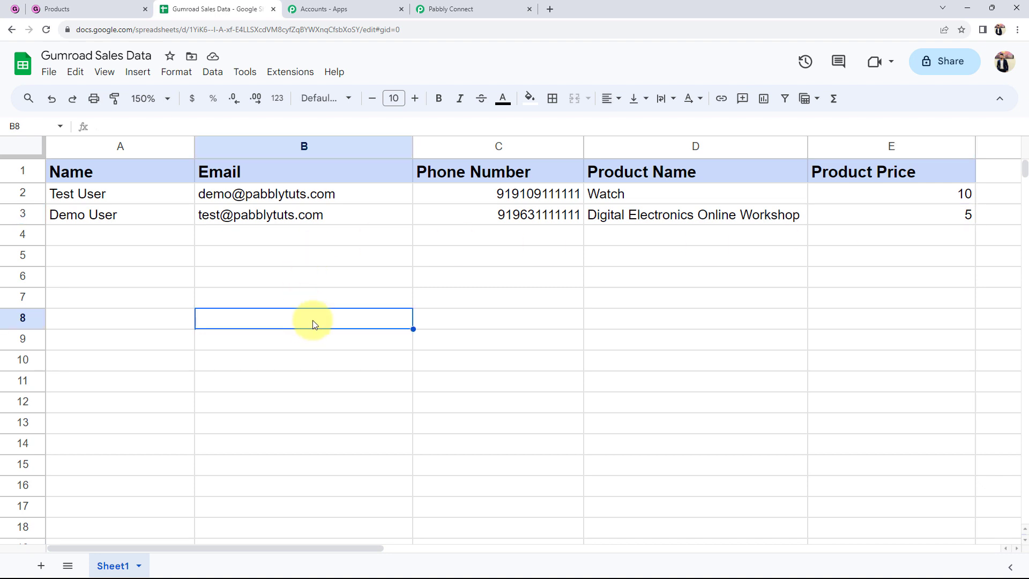
click(455, 8)
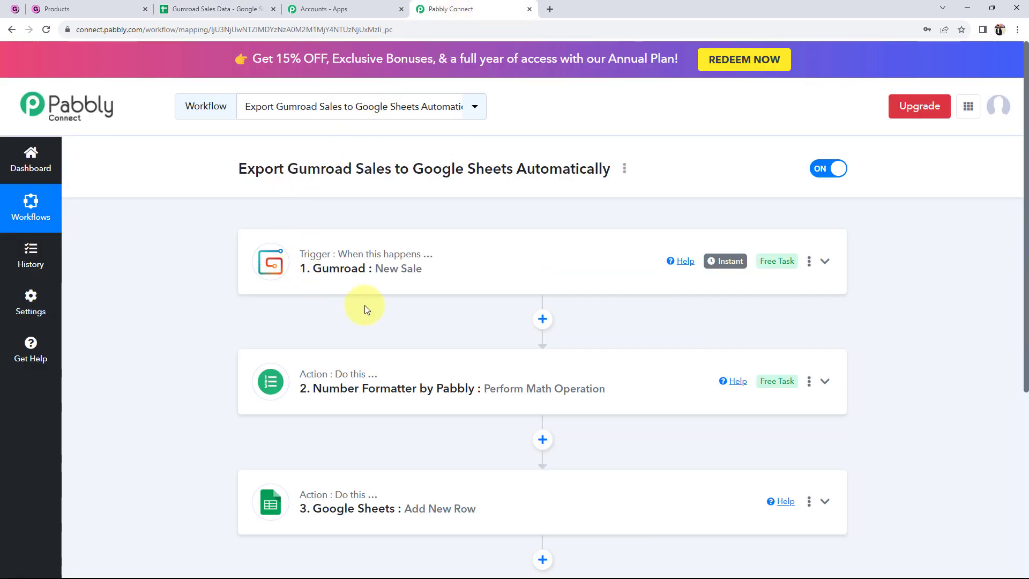